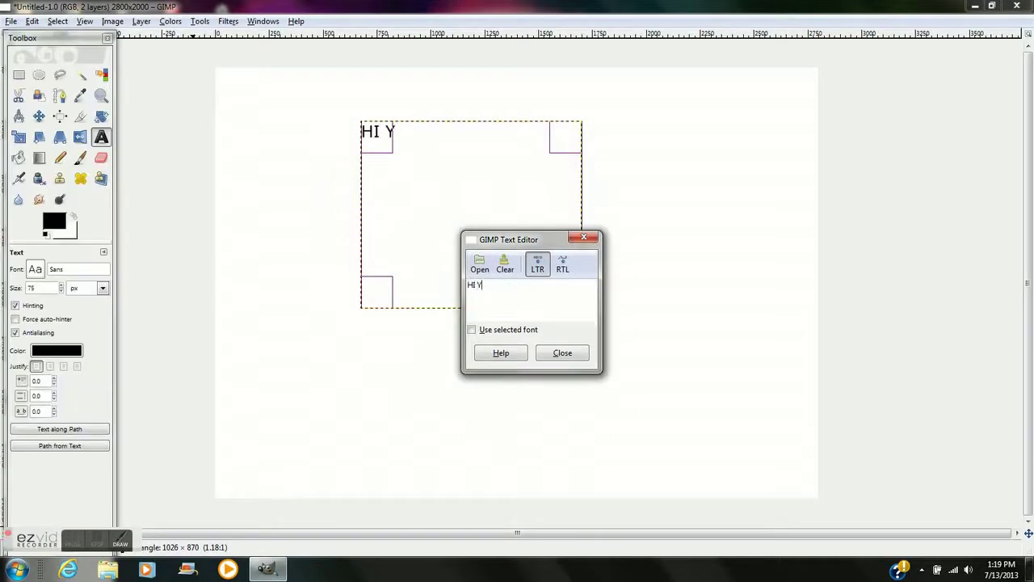
Step: Type the 'Today we will be learning how to draw ponies on gimp!' greeting, then erase it and close the editor
{"action": "type", "text": "OU"}
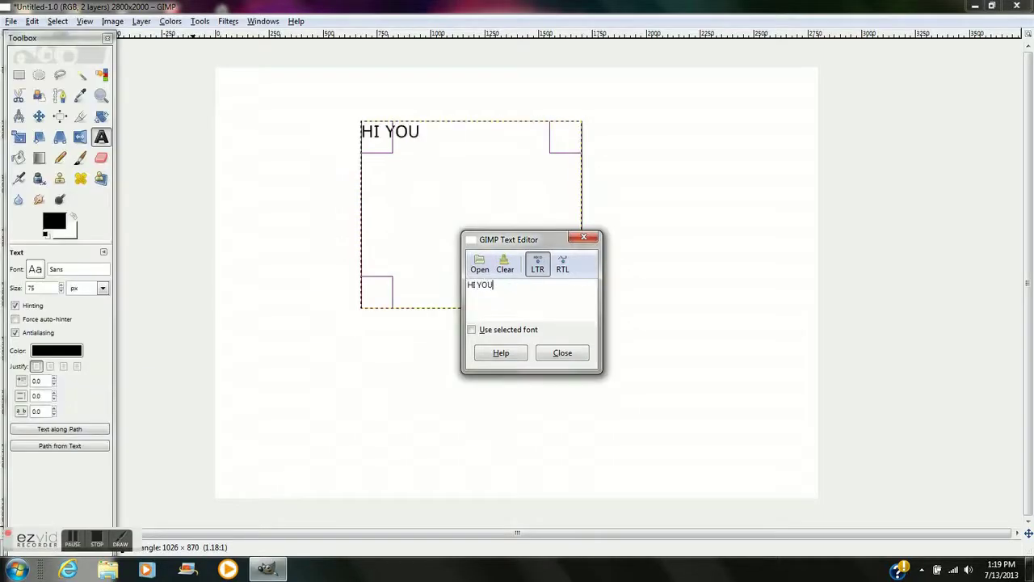
{"action": "type", "text": "TUBERS!!!!  Today we will be "}
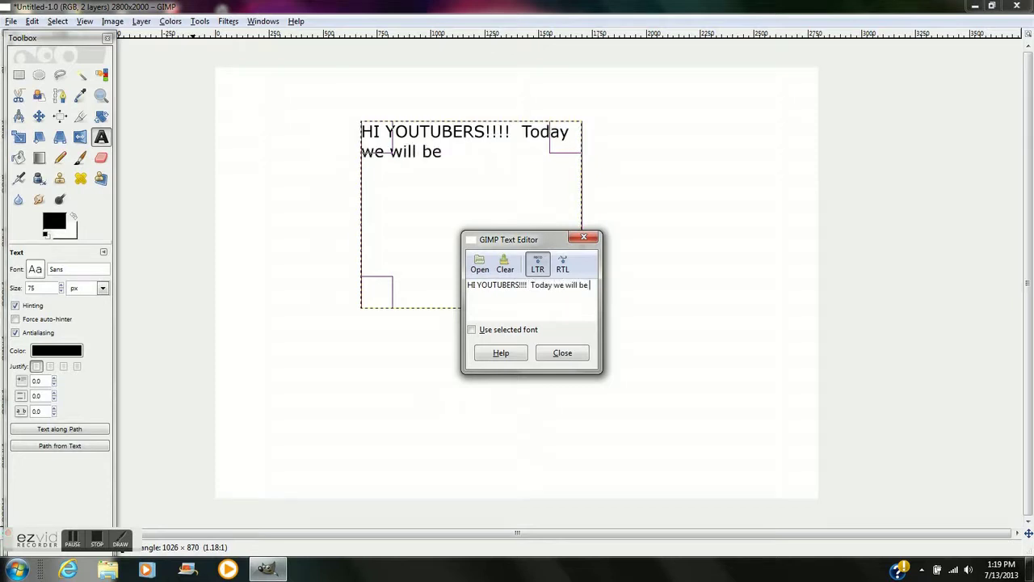
{"action": "type", "text": "learning how to draw ponies on"}
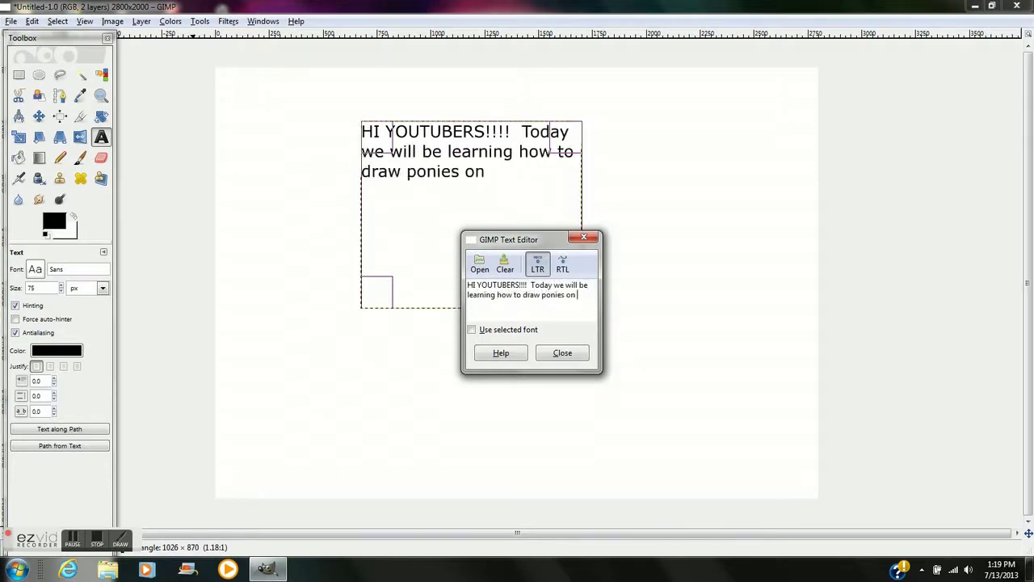
{"action": "type", "text": " gimp!  Have funn!"}
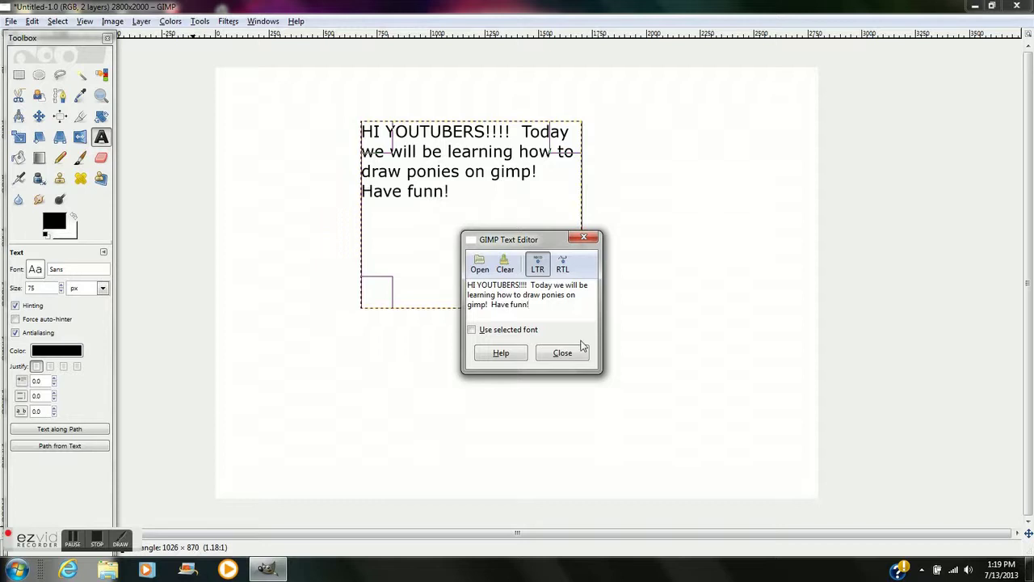
{"action": "key", "text": "BackSpace"}
{"action": "key", "text": "BackSpace"}
{"action": "key", "text": "BackSpace"}
{"action": "key", "text": "BackSpace"}
{"action": "key", "text": "BackSpace"}
{"action": "key", "text": "BackSpace"}
{"action": "left_click", "coordinate": [580, 349]}
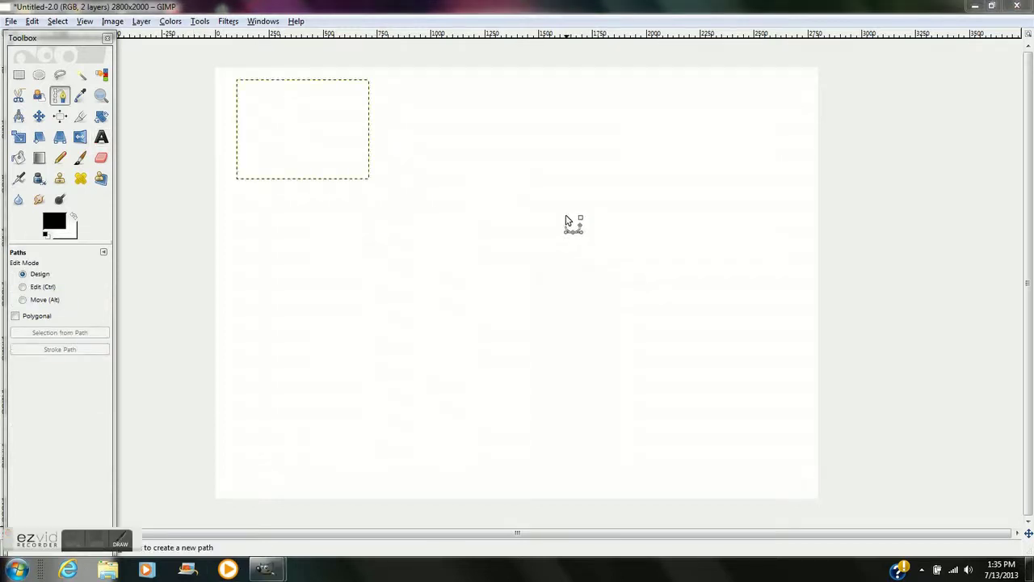
Step: Place the first two anchors and curve the ear's left side up to its peak
{"action": "left_click", "coordinate": [555, 213]}
{"action": "left_click", "coordinate": [636, 91]}
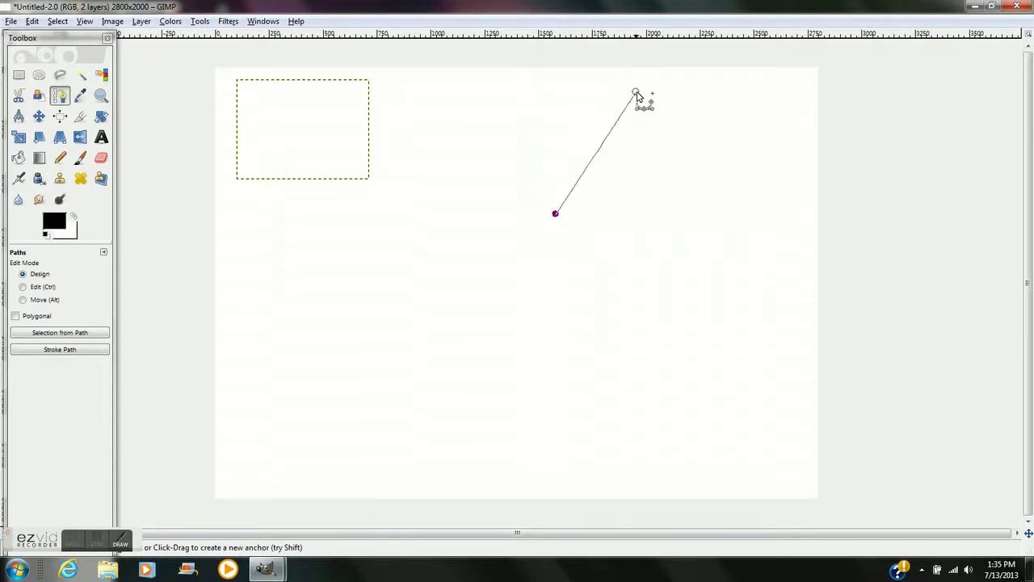
{"action": "mouse_move", "coordinate": [600, 147]}
{"action": "left_mouse_down"}
{"action": "mouse_move", "coordinate": [588, 134]}
{"action": "mouse_move", "coordinate": [558, 182]}
{"action": "left_mouse_up"}
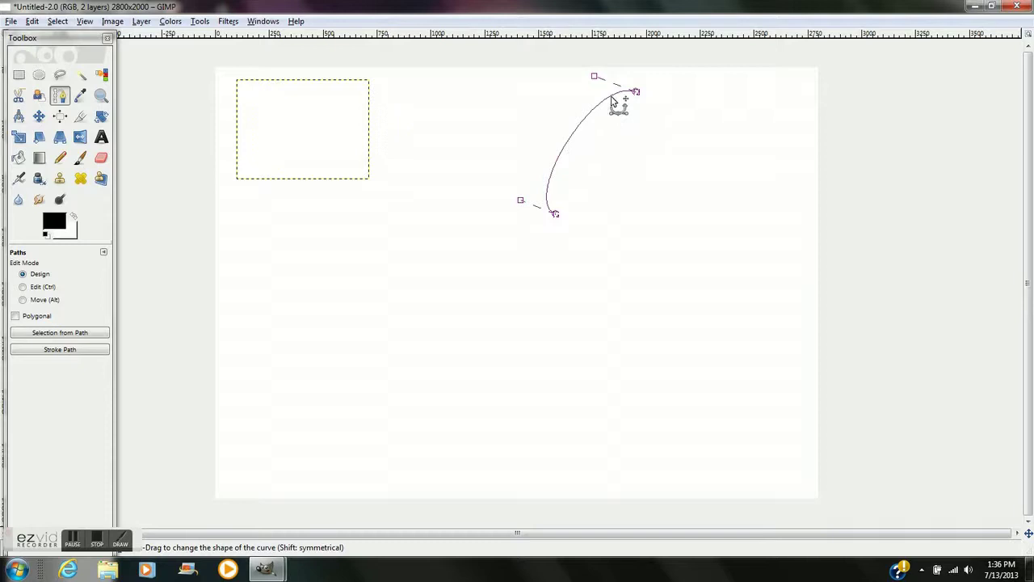
{"action": "left_click_drag", "start_coordinate": [611, 97], "coordinate": [623, 96]}
{"action": "left_click_drag", "start_coordinate": [547, 206], "coordinate": [554, 212]}
Step: Add the ear's right side descending from the peak, undoing a misplaced anchor
{"action": "left_click", "coordinate": [680, 283]}
{"action": "key", "text": "ctrl+z"}
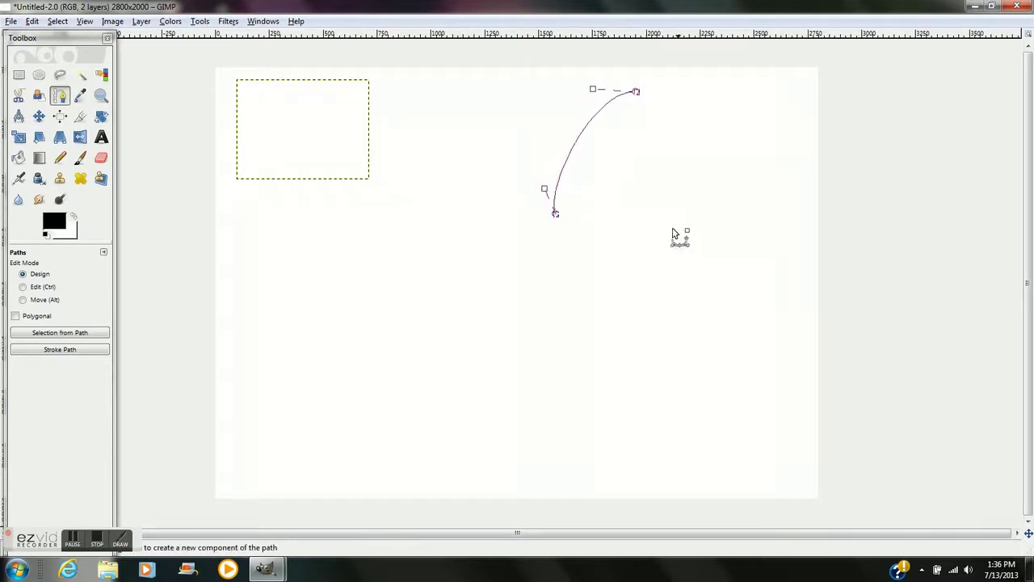
{"action": "left_click", "coordinate": [673, 271], "text": "shift"}
{"action": "left_click", "coordinate": [636, 93], "text": "ctrl"}
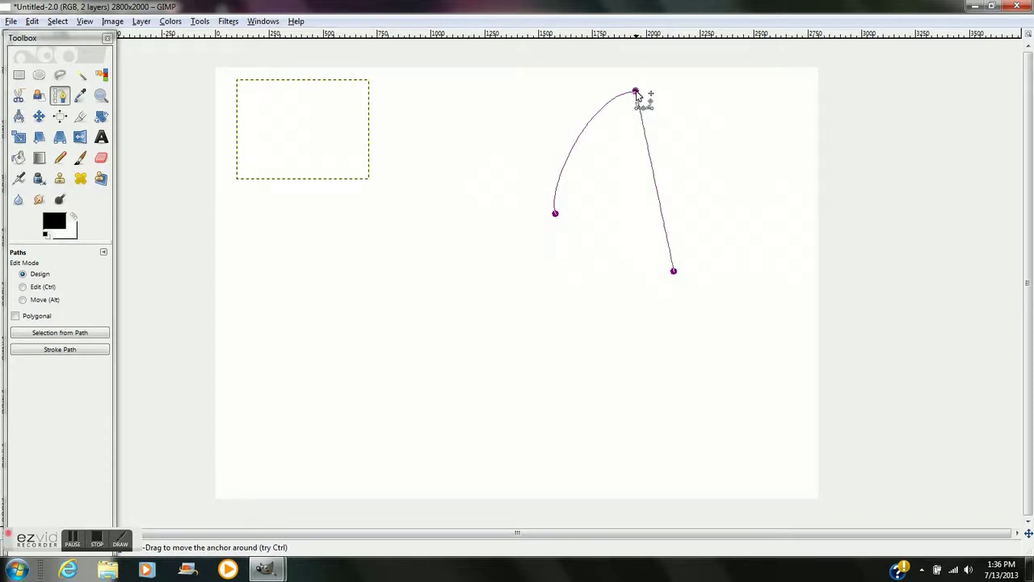
{"action": "left_click_drag", "start_coordinate": [677, 273], "coordinate": [690, 178]}
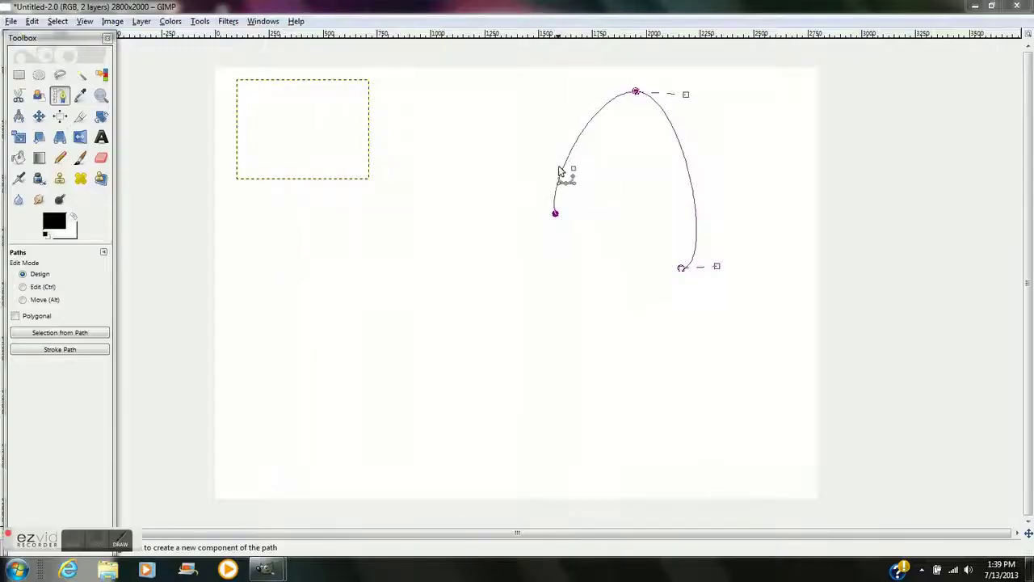
Step: Extend a large rounded head curve from the ear's left leg down to the left
{"action": "left_click", "coordinate": [554, 185]}
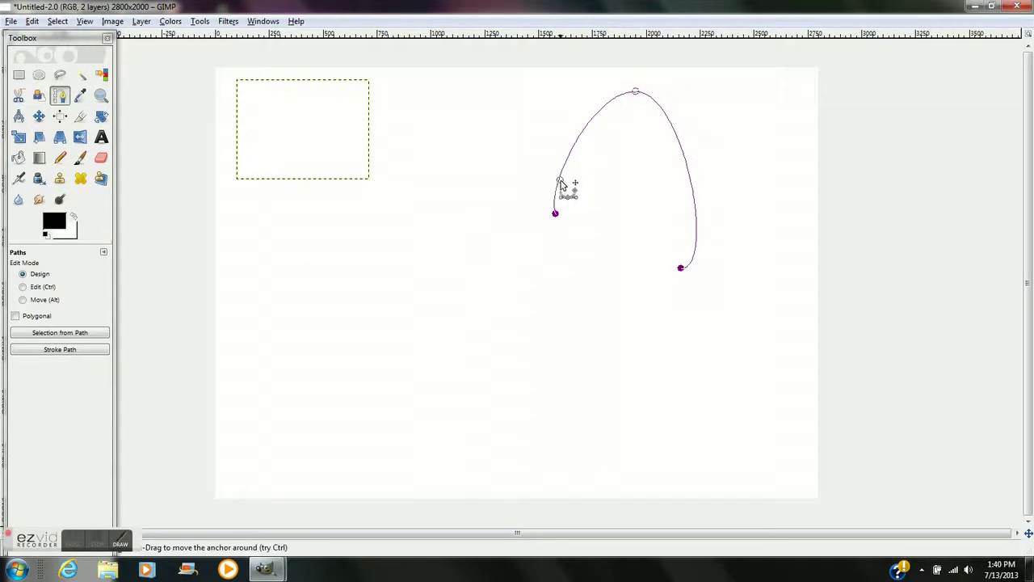
{"action": "left_click", "coordinate": [360, 373]}
{"action": "mouse_move", "coordinate": [470, 274]}
{"action": "left_mouse_down"}
{"action": "mouse_move", "coordinate": [453, 282]}
{"action": "mouse_move", "coordinate": [420, 238]}
{"action": "mouse_move", "coordinate": [362, 195]}
{"action": "left_mouse_up"}
{"action": "left_click_drag", "start_coordinate": [480, 159], "coordinate": [477, 168]}
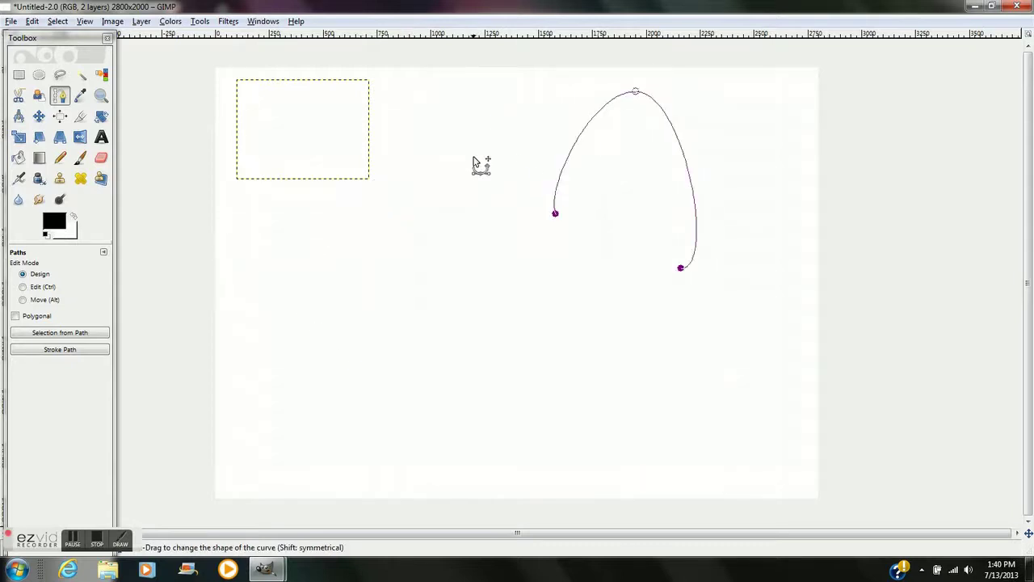
{"action": "left_click_drag", "start_coordinate": [322, 289], "coordinate": [346, 285]}
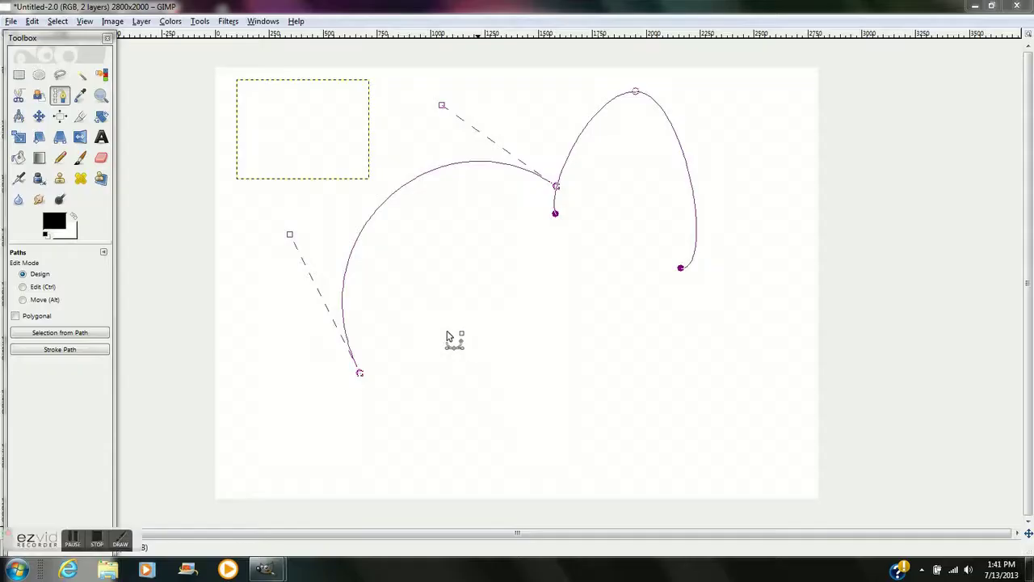
Step: Add the snout notch and sweep a curved jawline to a new bottom anchor
{"action": "left_click", "coordinate": [302, 383]}
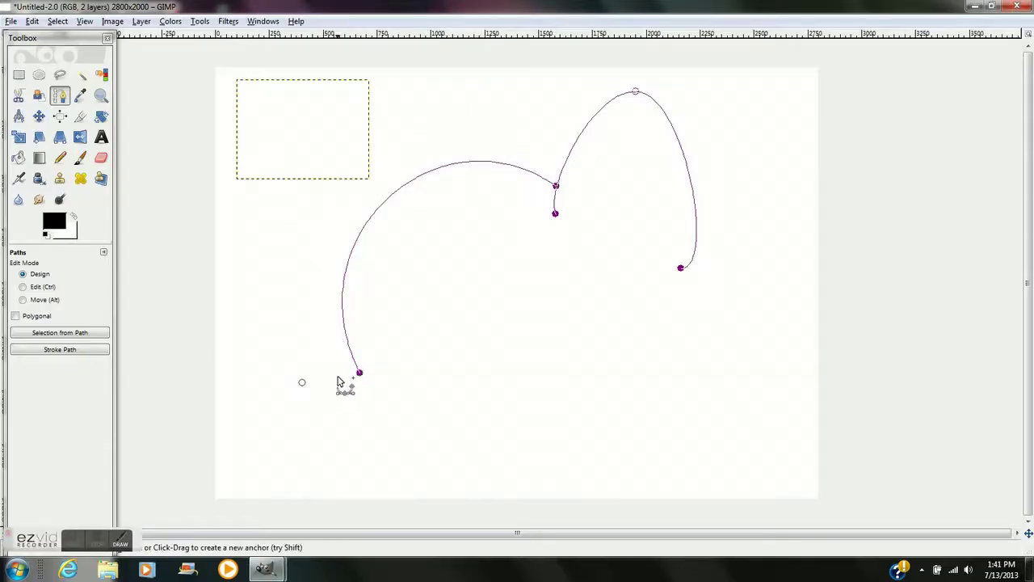
{"action": "left_click", "coordinate": [361, 375]}
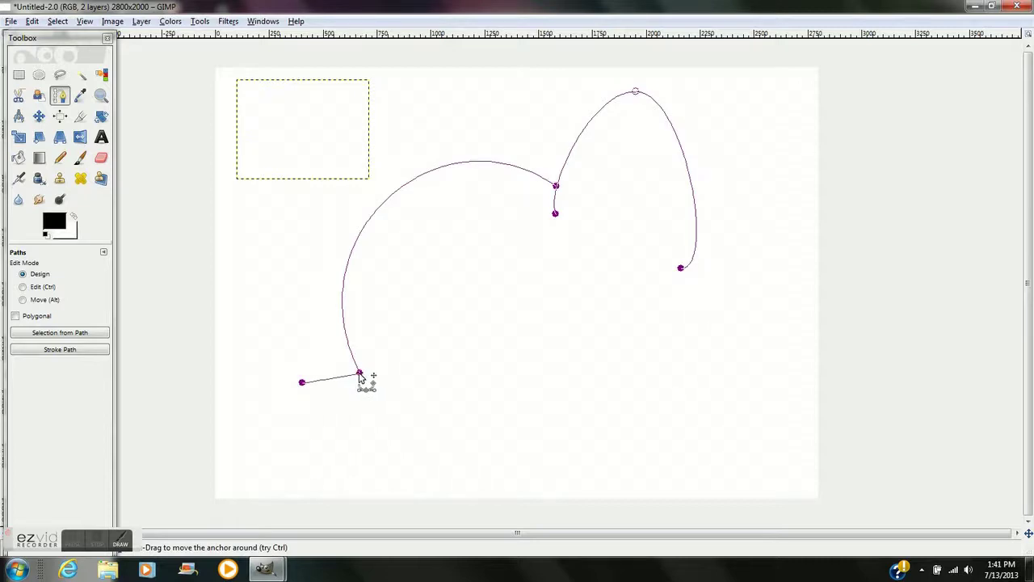
{"action": "left_click_drag", "start_coordinate": [309, 381], "coordinate": [314, 380]}
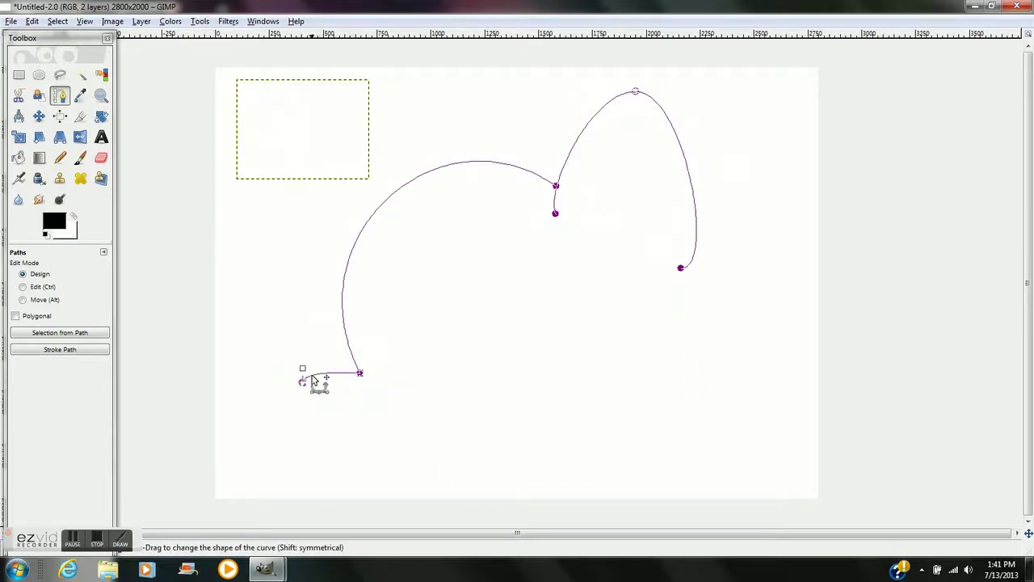
{"action": "left_click", "coordinate": [550, 476]}
{"action": "left_click_drag", "start_coordinate": [307, 395], "coordinate": [302, 385]}
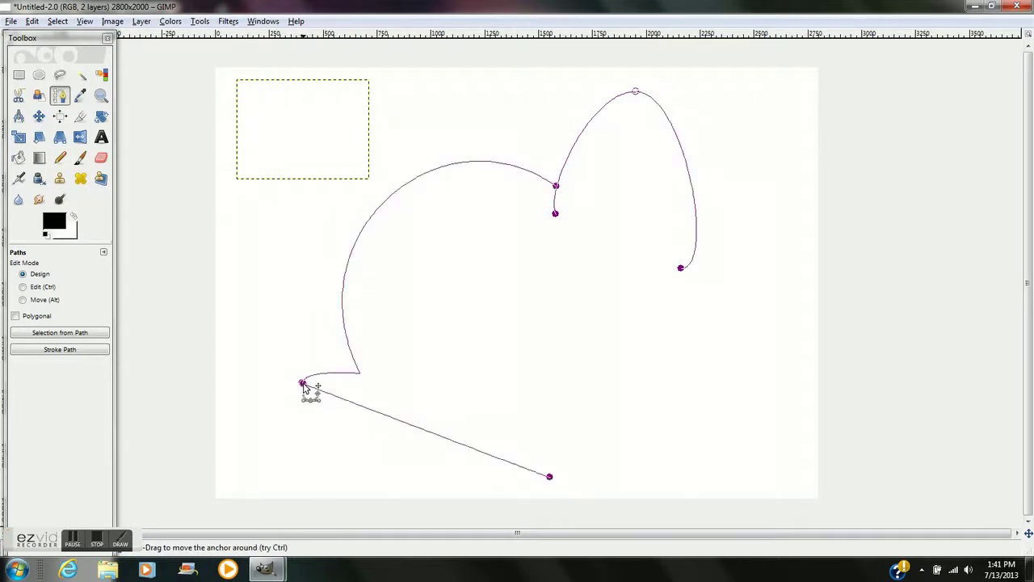
{"action": "left_click_drag", "start_coordinate": [549, 476], "coordinate": [549, 487]}
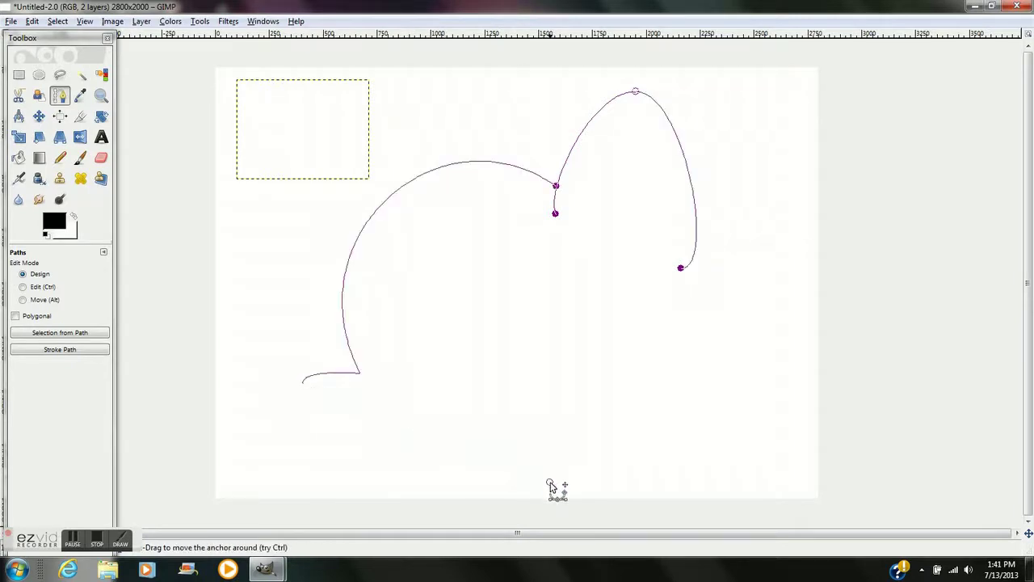
{"action": "mouse_move", "coordinate": [466, 458]}
{"action": "left_mouse_down"}
{"action": "mouse_move", "coordinate": [418, 502]}
{"action": "mouse_move", "coordinate": [377, 456]}
{"action": "mouse_move", "coordinate": [511, 502]}
{"action": "left_mouse_up"}
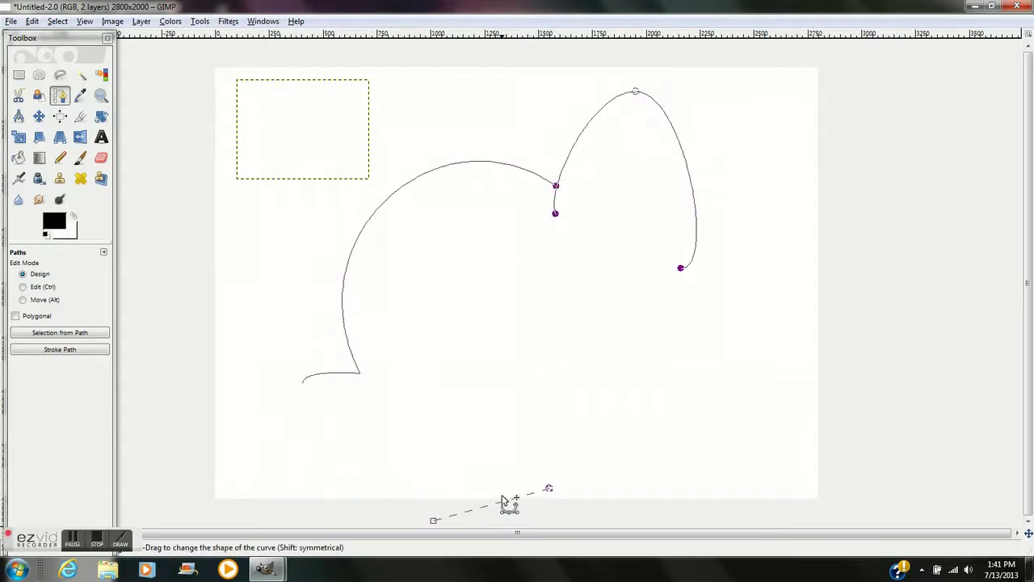
{"action": "left_click_drag", "start_coordinate": [510, 503], "coordinate": [509, 499]}
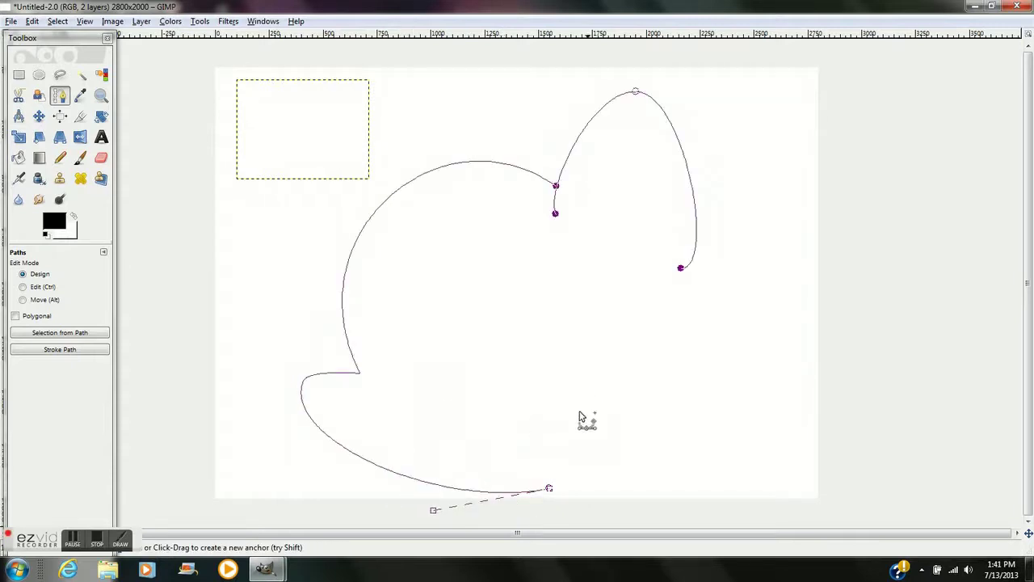
Step: Draw a long curved neck line from the ear's right end to the lower right, undoing a stray anchor
{"action": "left_click", "coordinate": [549, 492]}
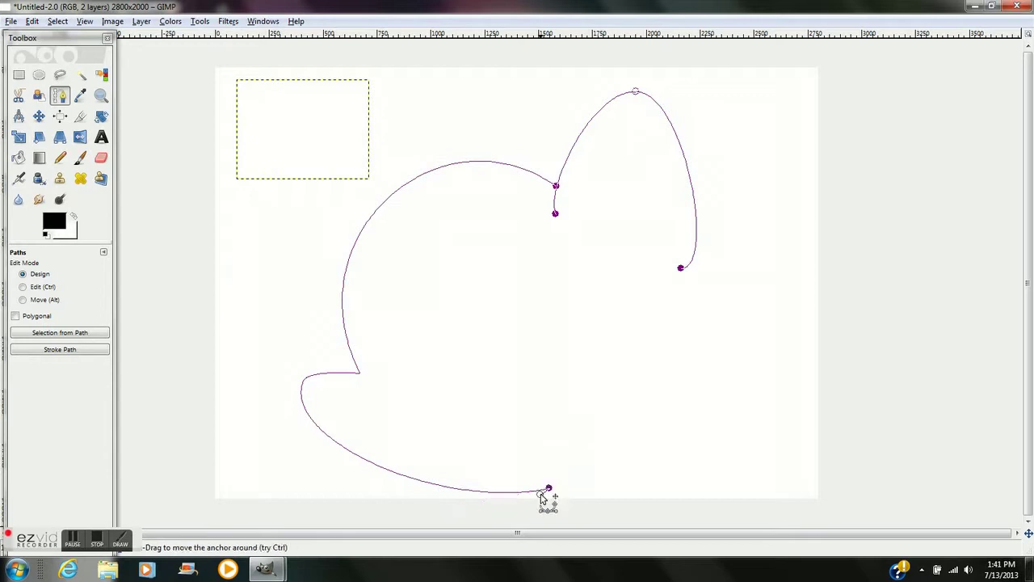
{"action": "left_click_drag", "start_coordinate": [549, 495], "coordinate": [551, 501]}
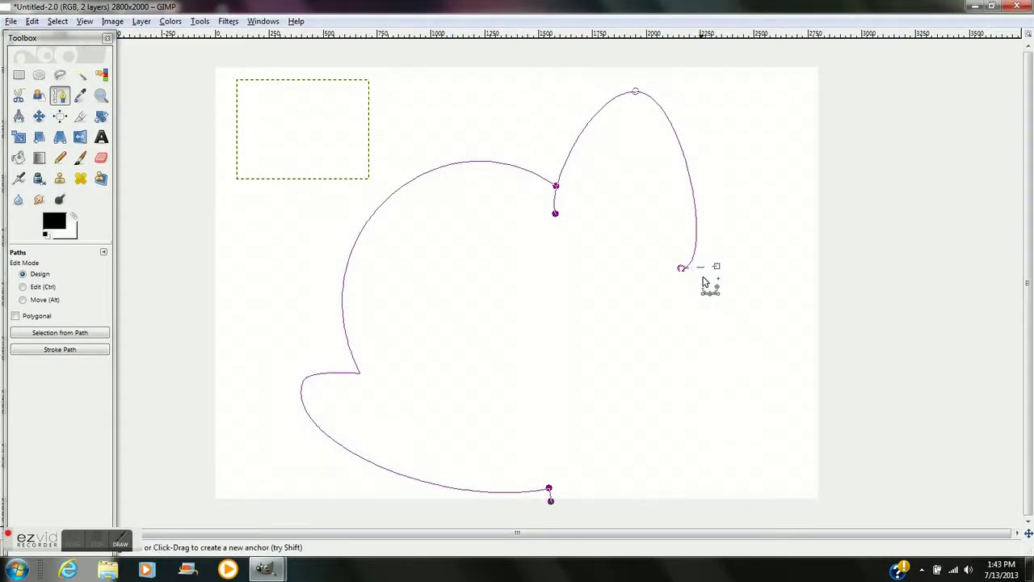
{"action": "mouse_move", "coordinate": [703, 281]}
{"action": "left_mouse_down"}
{"action": "mouse_move", "coordinate": [711, 496]}
{"action": "mouse_move", "coordinate": [744, 512]}
{"action": "left_mouse_up"}
{"action": "left_click_drag", "start_coordinate": [725, 471], "coordinate": [708, 457]}
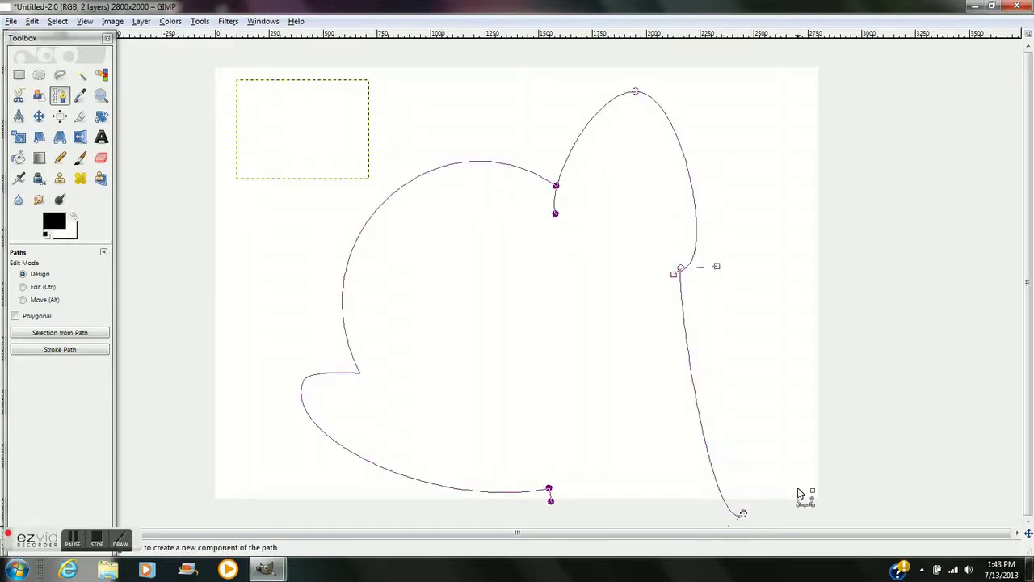
{"action": "left_click_drag", "start_coordinate": [750, 518], "coordinate": [743, 509]}
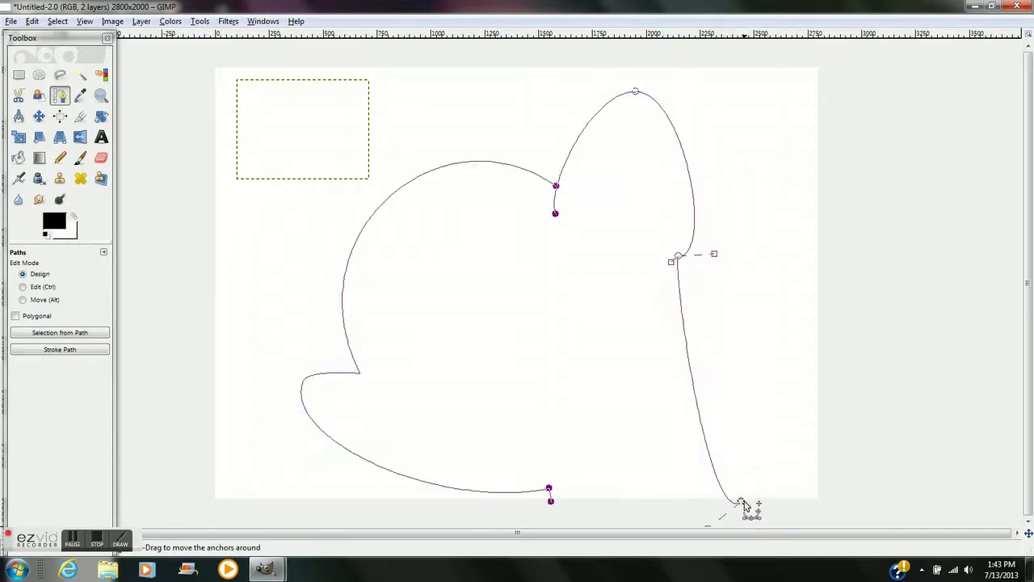
{"action": "left_click_drag", "start_coordinate": [742, 507], "coordinate": [745, 510]}
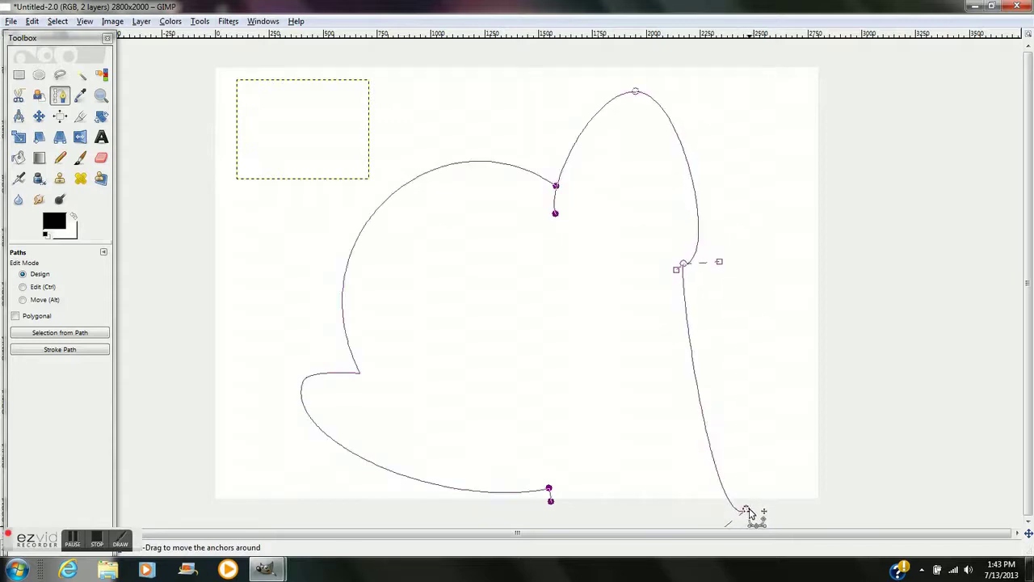
{"action": "left_click", "coordinate": [529, 261]}
{"action": "key", "text": "ctrl+z"}
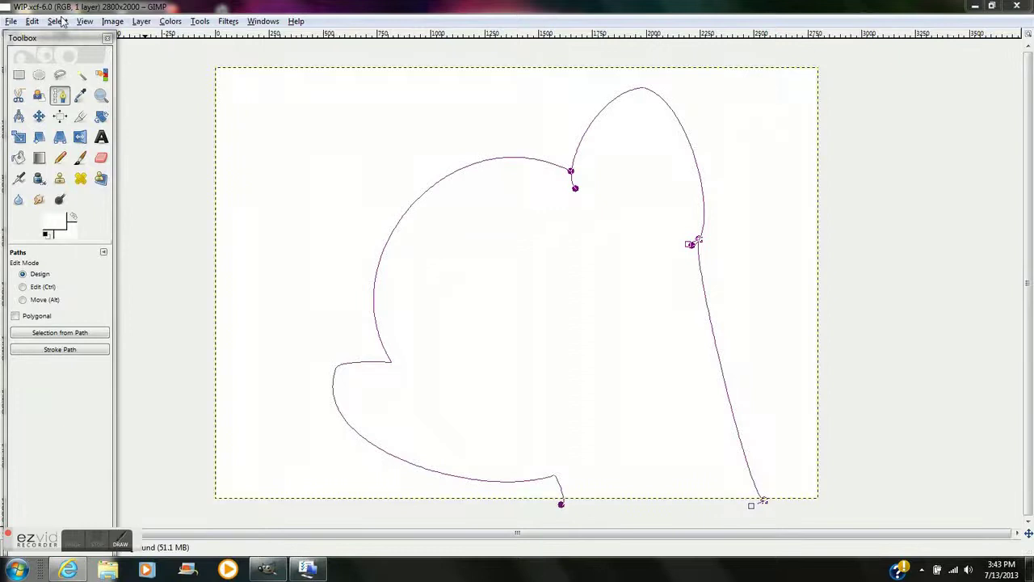
Step: Convert the head path to a selection and set up Bucket Fill with mint green b7ffcf
{"action": "left_click", "coordinate": [60, 21]}
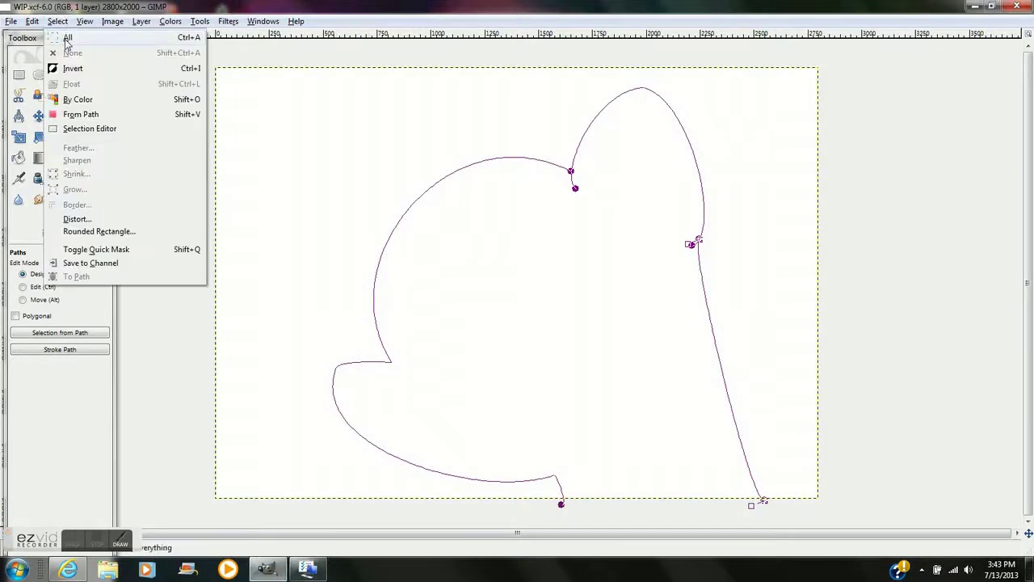
{"action": "left_click", "coordinate": [81, 114]}
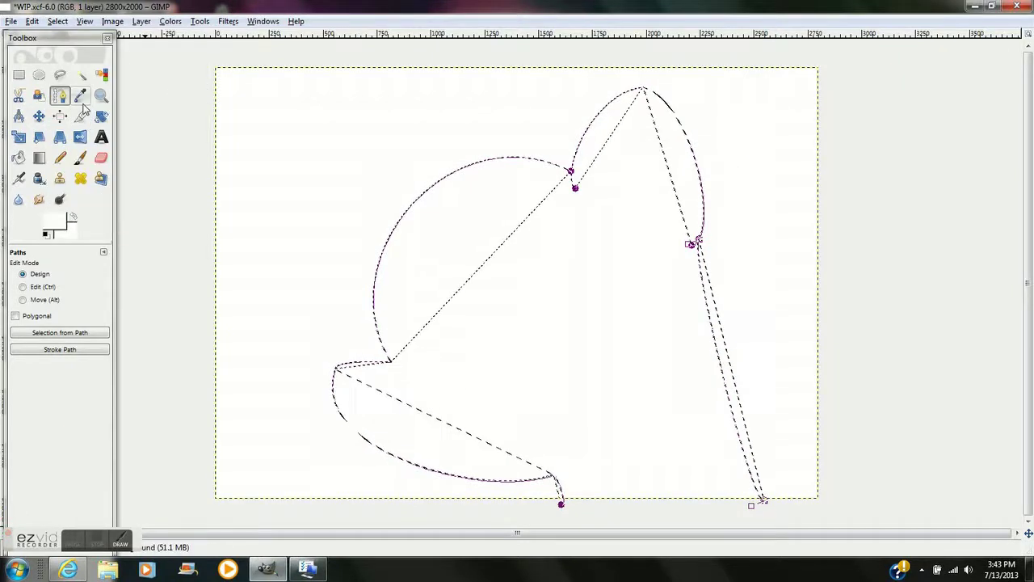
{"action": "left_click", "coordinate": [19, 158]}
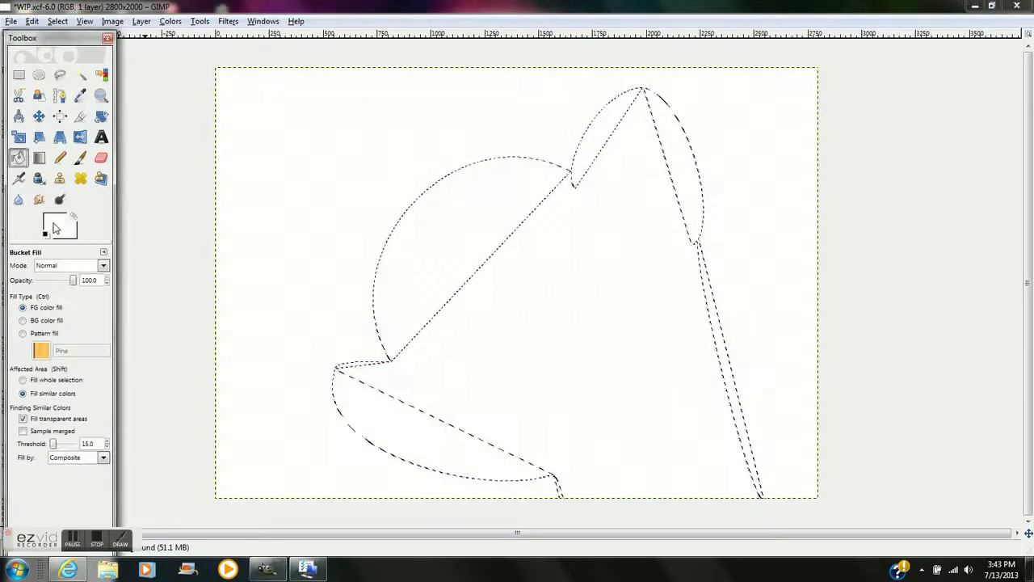
{"action": "left_click", "coordinate": [55, 228]}
{"action": "left_click", "coordinate": [236, 218]}
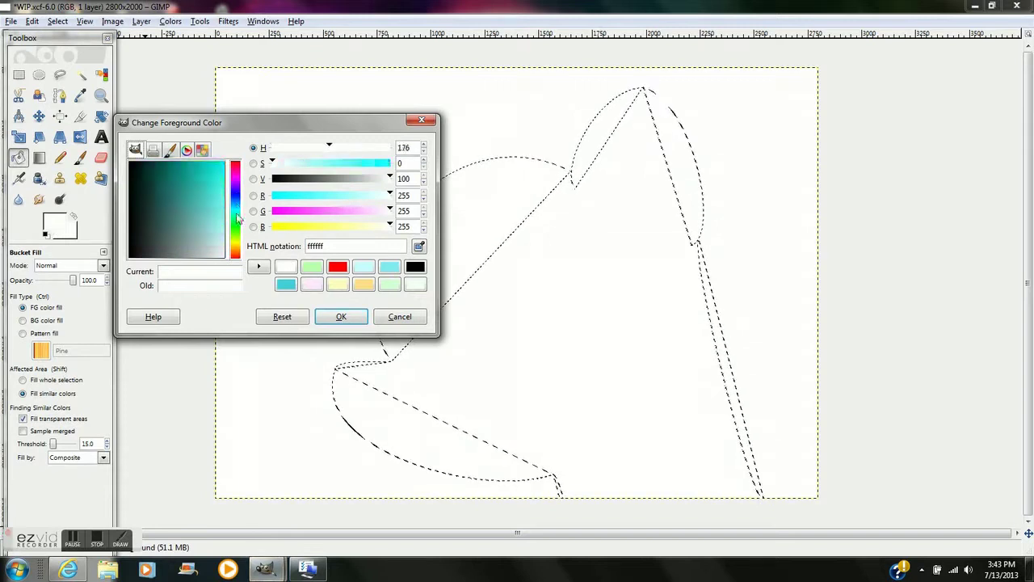
{"action": "left_click", "coordinate": [227, 231]}
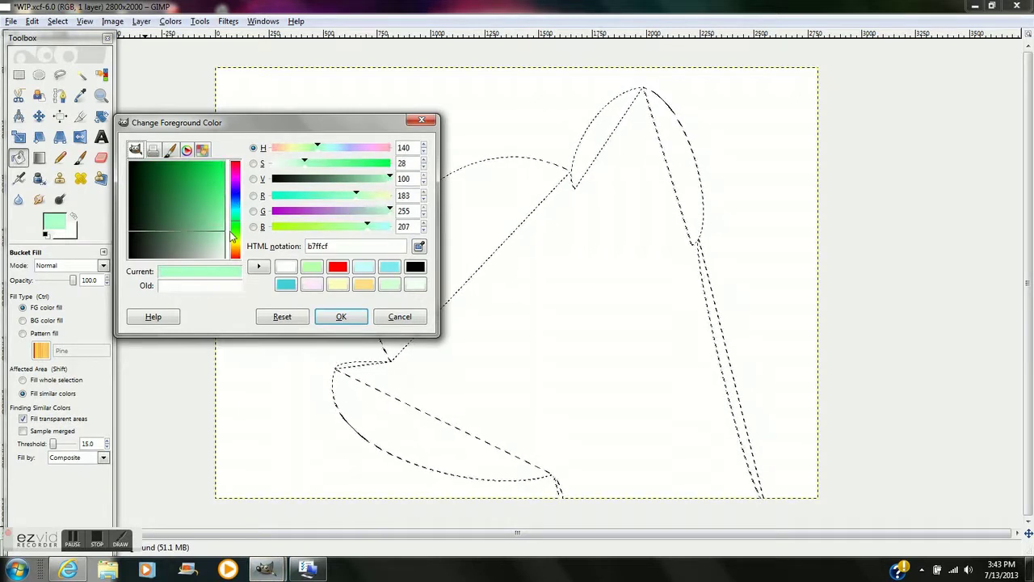
{"action": "left_click", "coordinate": [341, 315]}
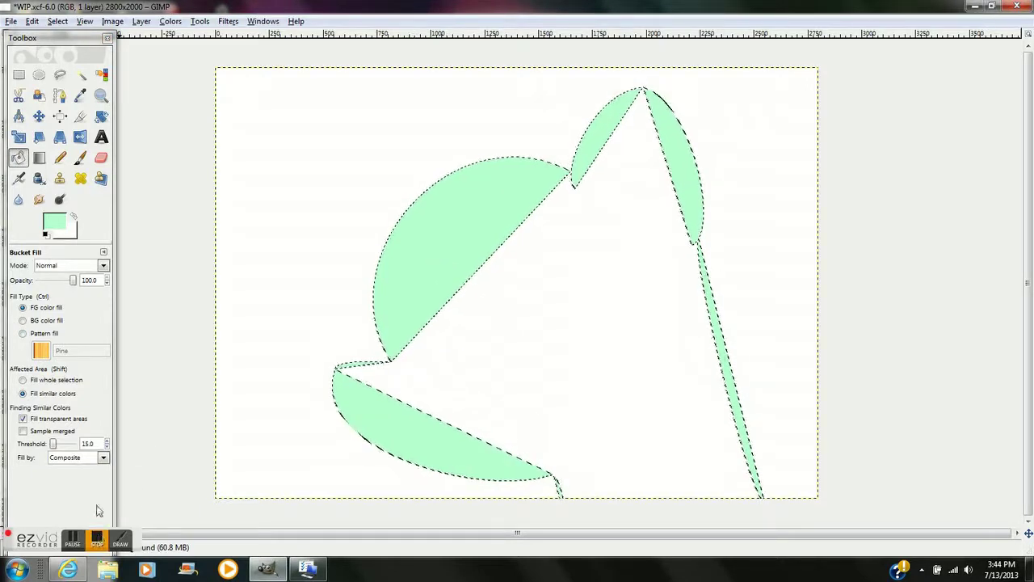
Step: Deselect, paint the left-notch gap with a 0.50 brush, and fill the remaining gaps mint green
{"action": "left_click", "coordinate": [56, 21]}
{"action": "left_click", "coordinate": [72, 53]}
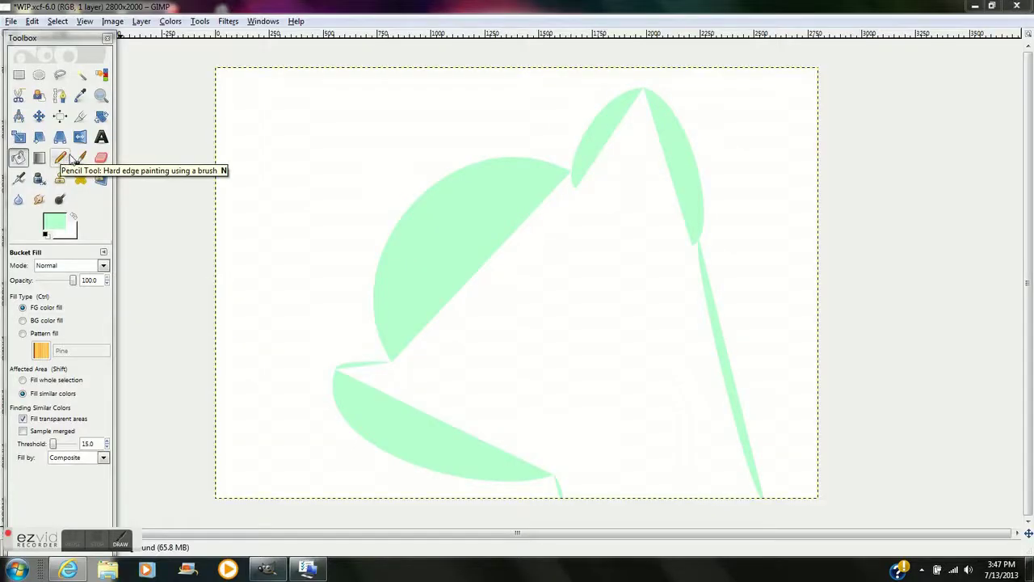
{"action": "left_click", "coordinate": [80, 158]}
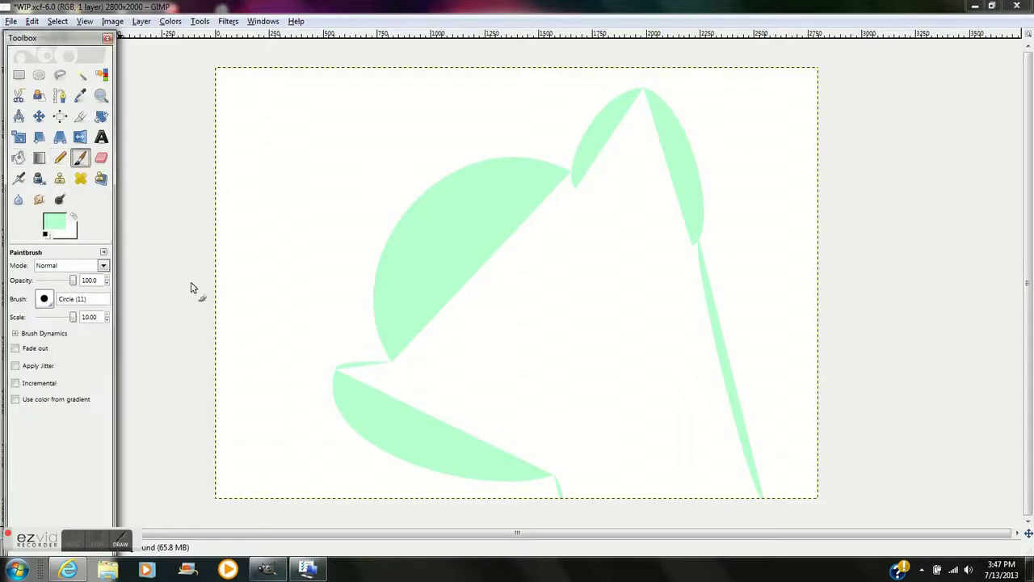
{"action": "left_click", "coordinate": [345, 380]}
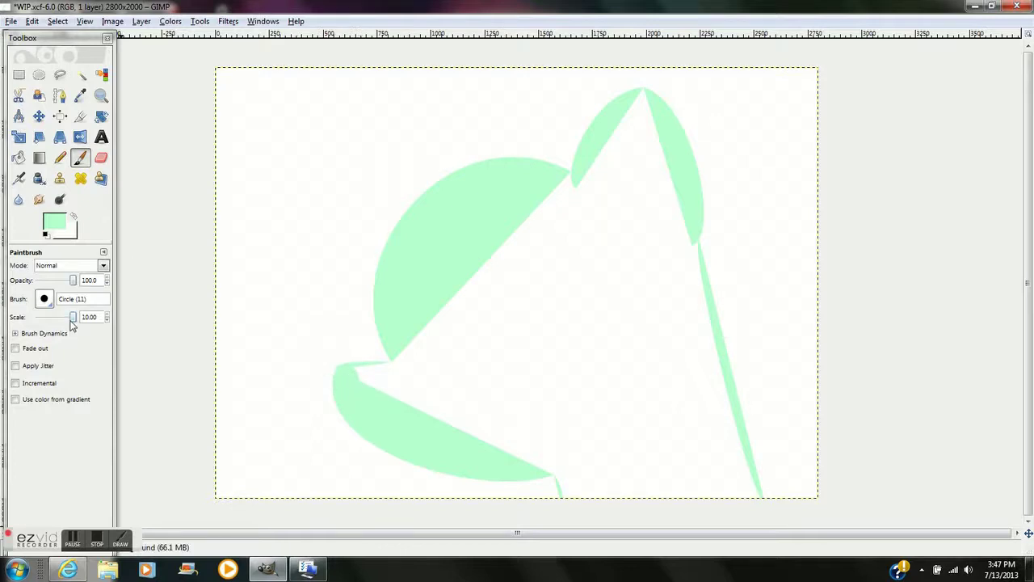
{"action": "left_click_drag", "start_coordinate": [72, 317], "coordinate": [57, 317]}
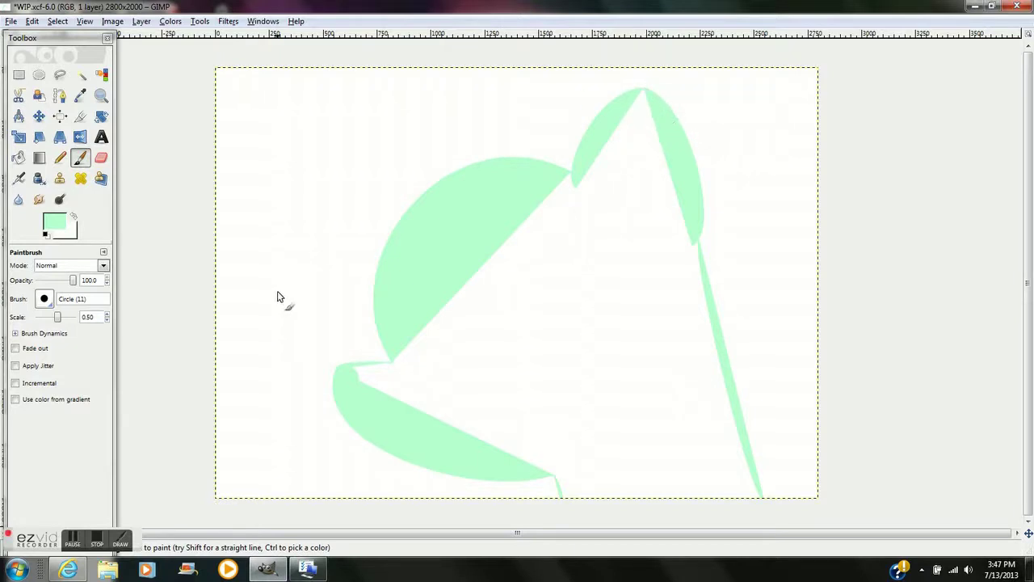
{"action": "left_click", "coordinate": [19, 158]}
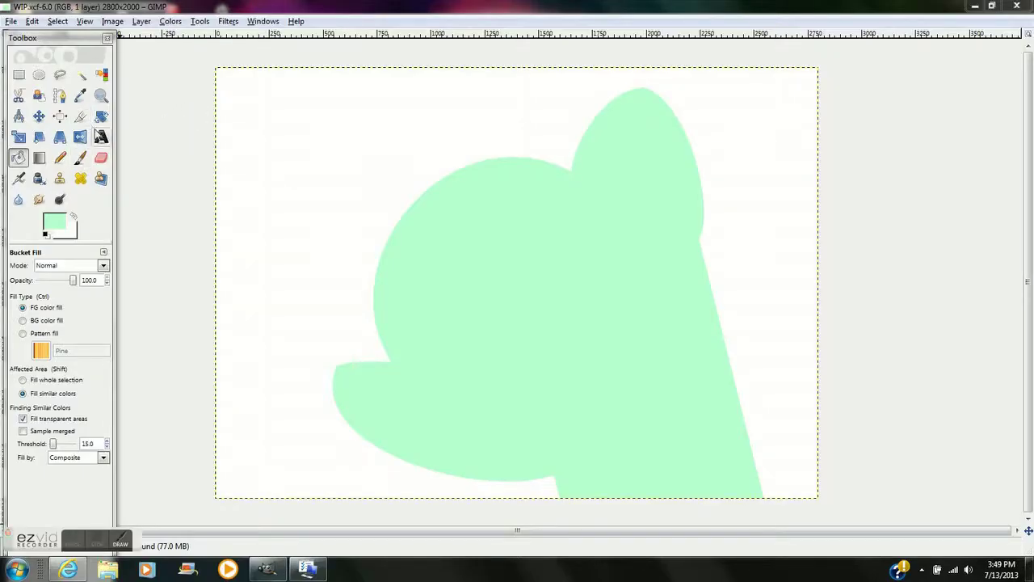
{"action": "left_click", "coordinate": [79, 78]}
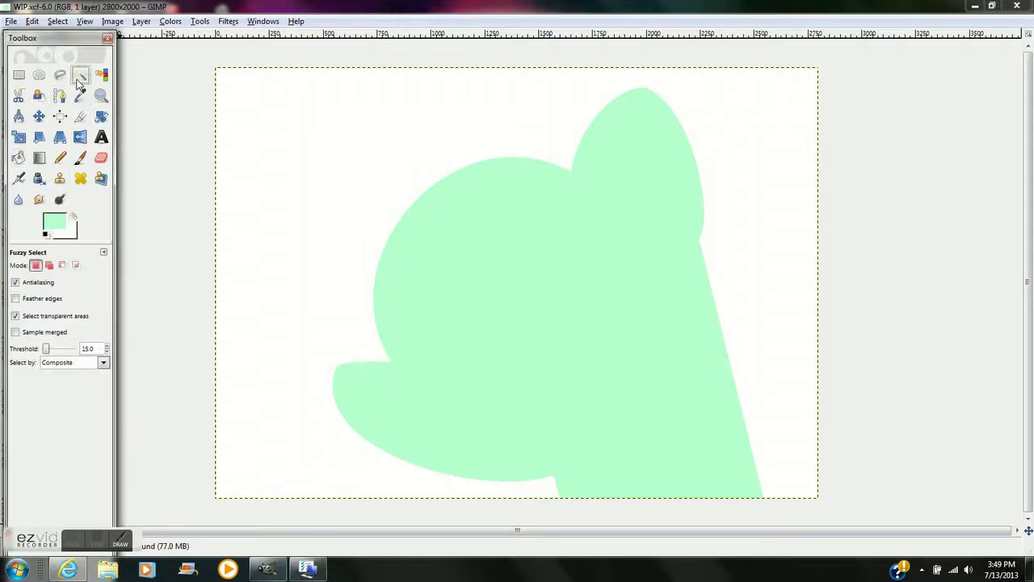
{"action": "left_click", "coordinate": [59, 96]}
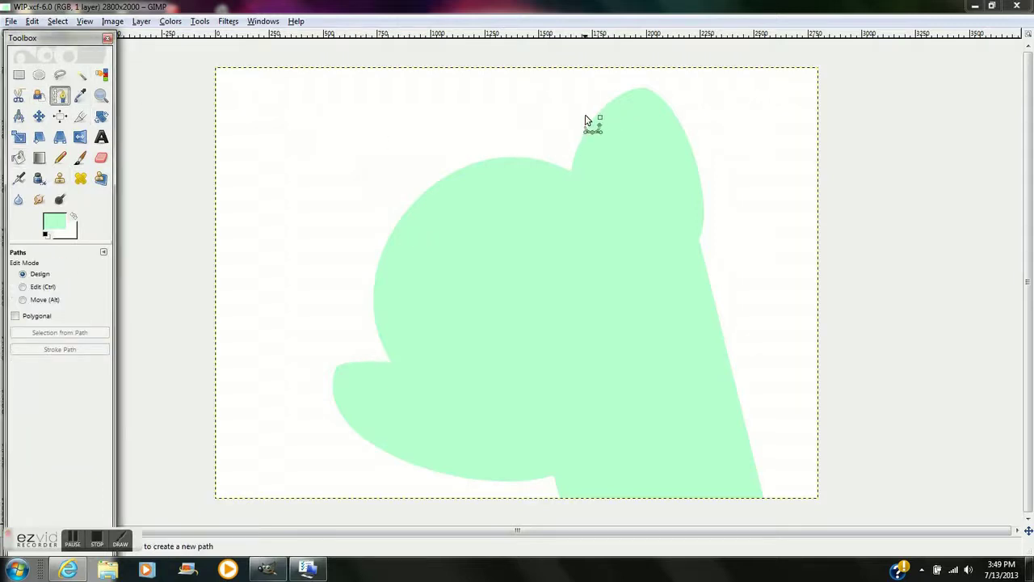
Step: Start the mane path with a curve from the ear's base to the head's left notch
{"action": "left_click", "coordinate": [568, 171]}
{"action": "left_click", "coordinate": [390, 361]}
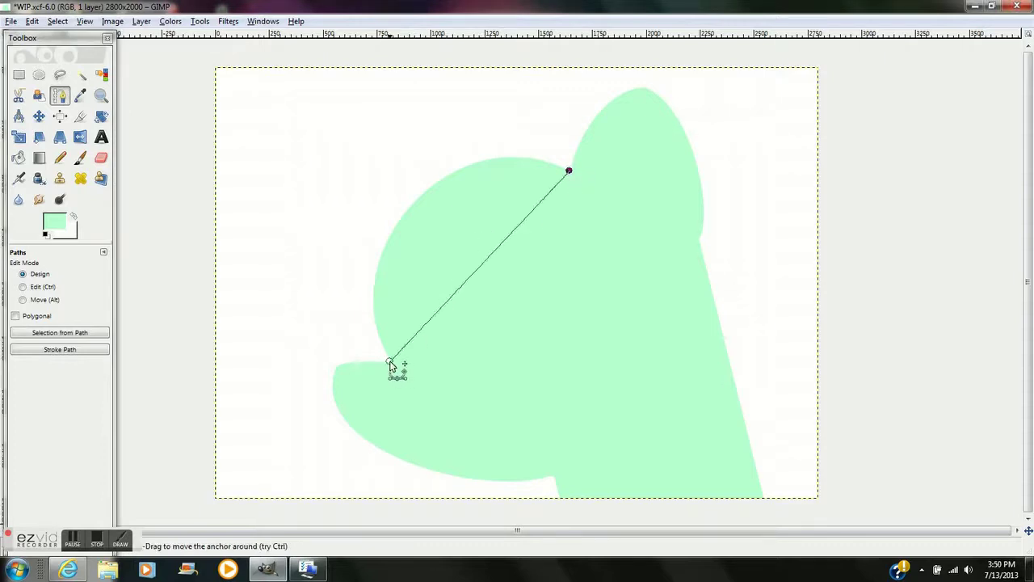
{"action": "left_click_drag", "start_coordinate": [487, 270], "coordinate": [461, 242]}
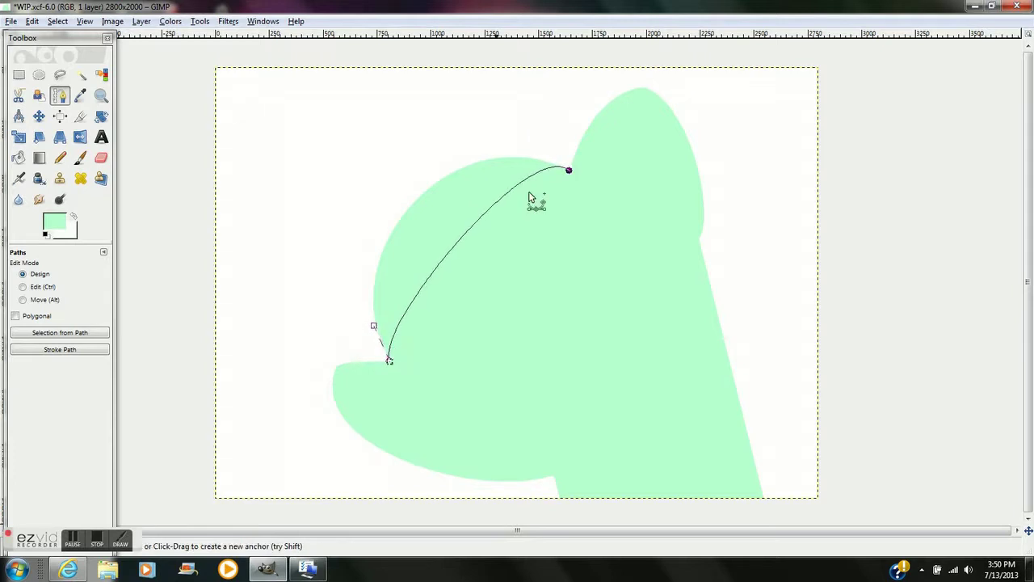
{"action": "left_click_drag", "start_coordinate": [561, 170], "coordinate": [553, 176]}
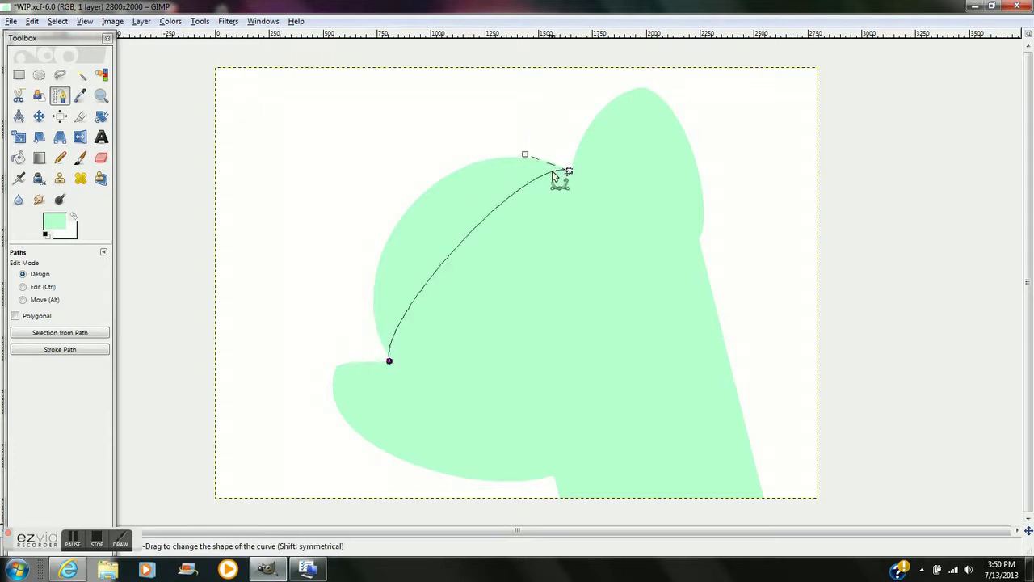
Step: Add a wide outer arc from higher on the ear to the canvas's lower left
{"action": "left_click", "coordinate": [591, 120]}
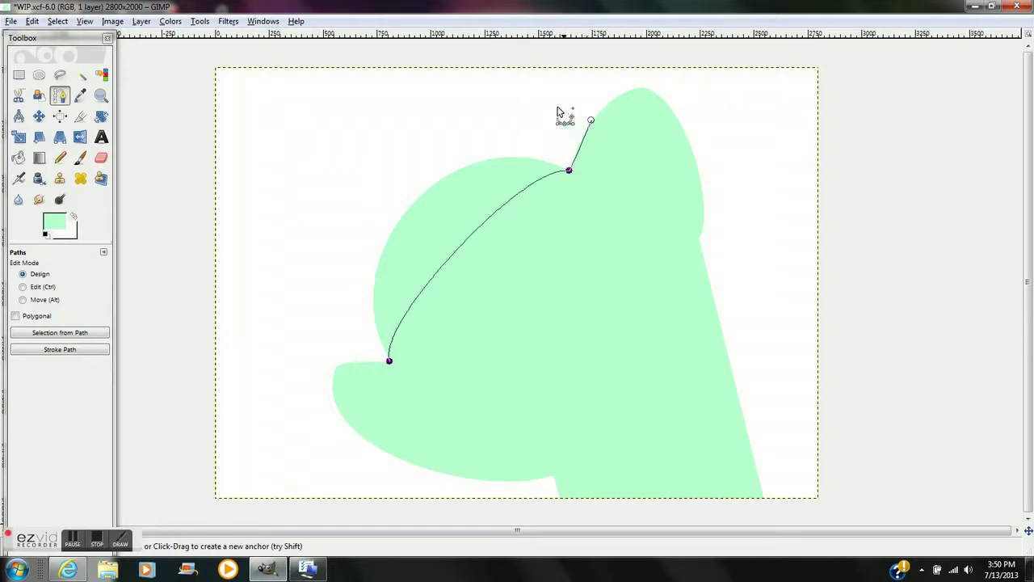
{"action": "left_click", "coordinate": [303, 437]}
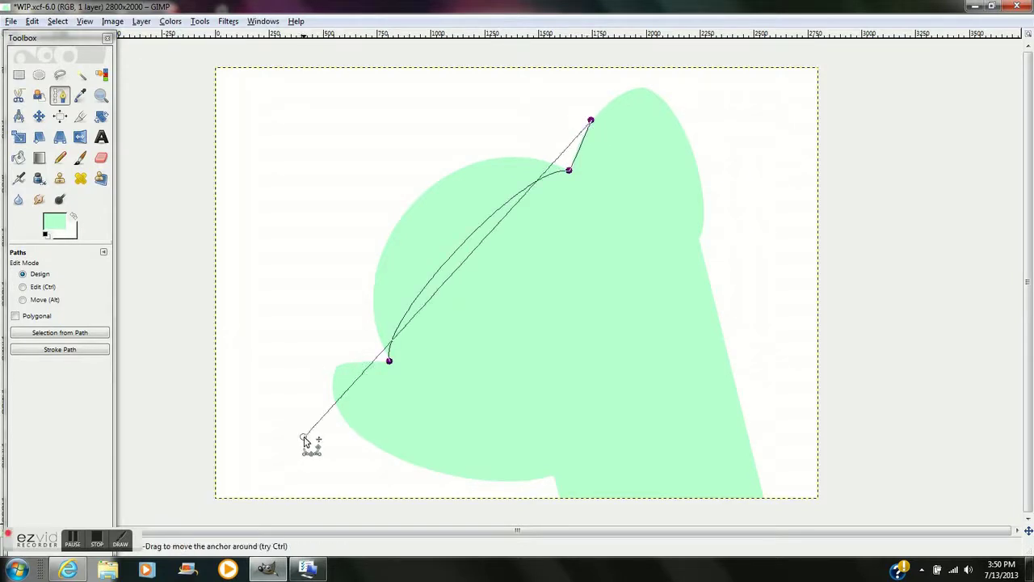
{"action": "left_click_drag", "start_coordinate": [446, 291], "coordinate": [340, 202]}
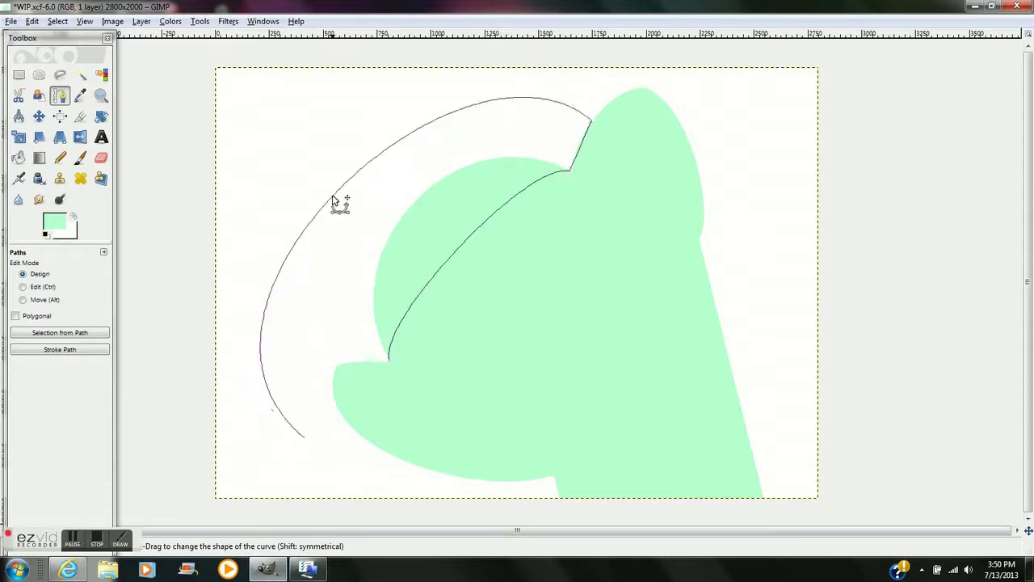
{"action": "left_click_drag", "start_coordinate": [545, 99], "coordinate": [533, 105]}
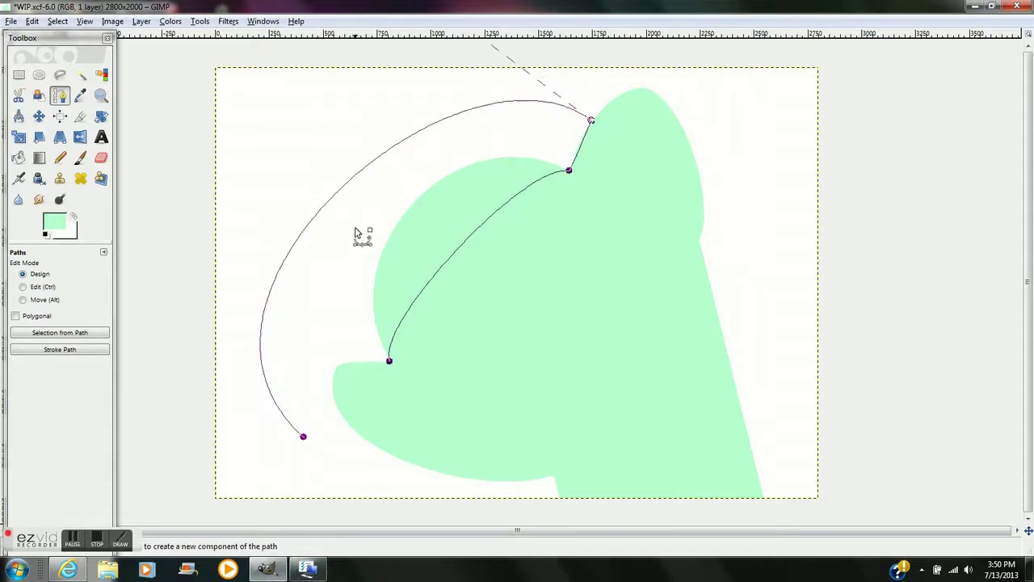
{"action": "mouse_move", "coordinate": [268, 326]}
{"action": "left_mouse_down"}
{"action": "mouse_move", "coordinate": [287, 315]}
{"action": "mouse_move", "coordinate": [367, 154]}
{"action": "left_mouse_up"}
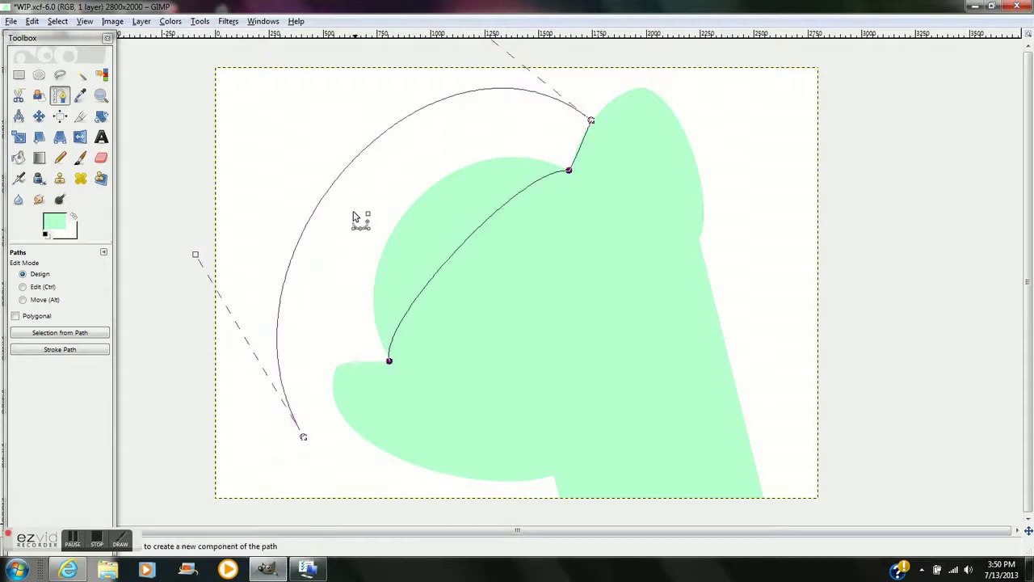
Step: Extend the mane path to the bottom edge and add a short stroke near the head's bottom
{"action": "left_click", "coordinate": [329, 497], "text": "shift"}
{"action": "left_click", "coordinate": [304, 436], "text": "ctrl"}
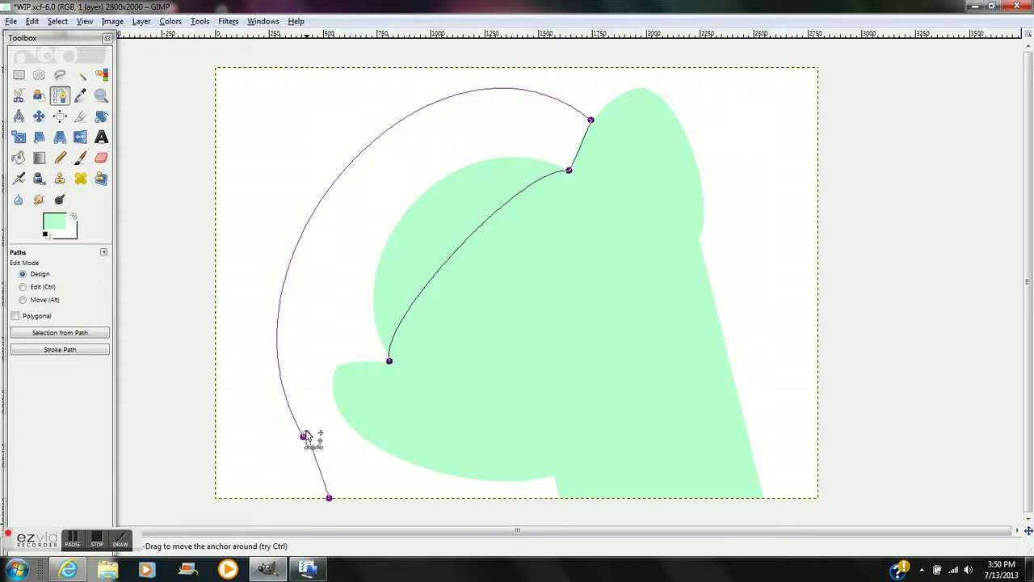
{"action": "mouse_move", "coordinate": [304, 438]}
{"action": "left_mouse_down"}
{"action": "mouse_move", "coordinate": [329, 462]}
{"action": "mouse_move", "coordinate": [326, 472]}
{"action": "left_mouse_up"}
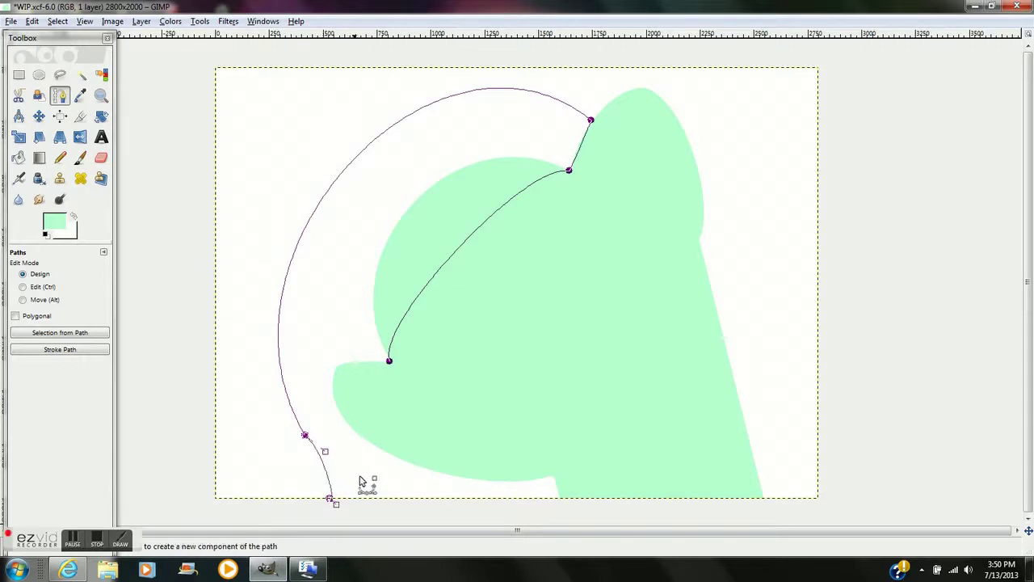
{"action": "left_click", "coordinate": [413, 463]}
{"action": "left_click", "coordinate": [407, 497]}
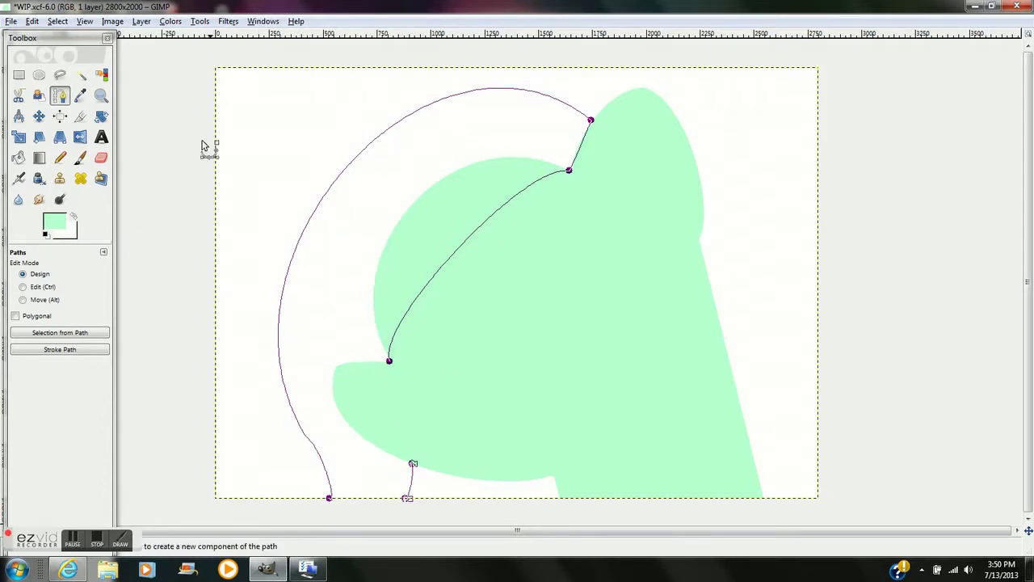
Step: Select the mane path, set the foreground to lavender, and fill the arc around the head
{"action": "left_click", "coordinate": [57, 21]}
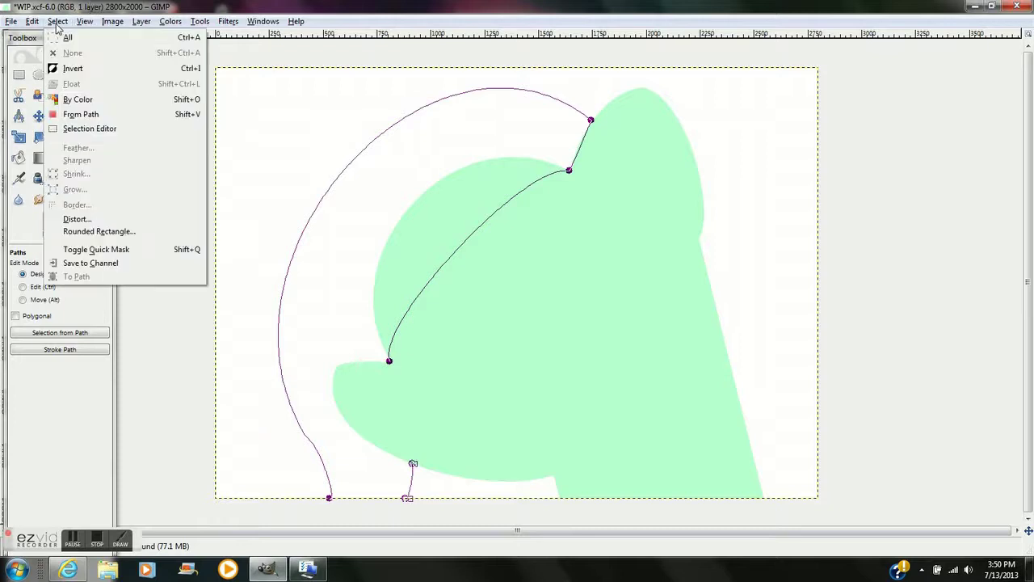
{"action": "left_click", "coordinate": [90, 117]}
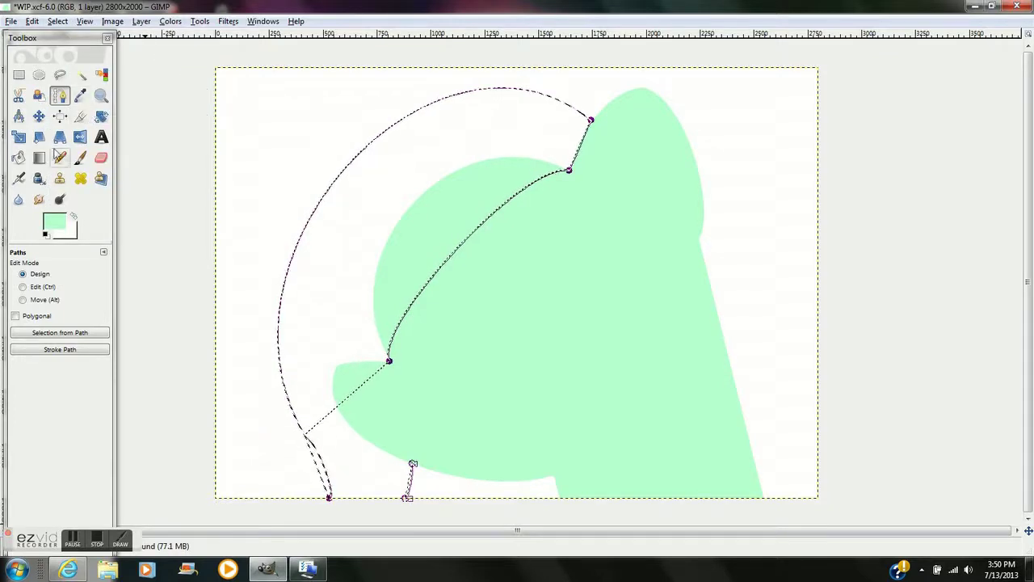
{"action": "left_click", "coordinate": [19, 158]}
{"action": "left_click", "coordinate": [53, 223]}
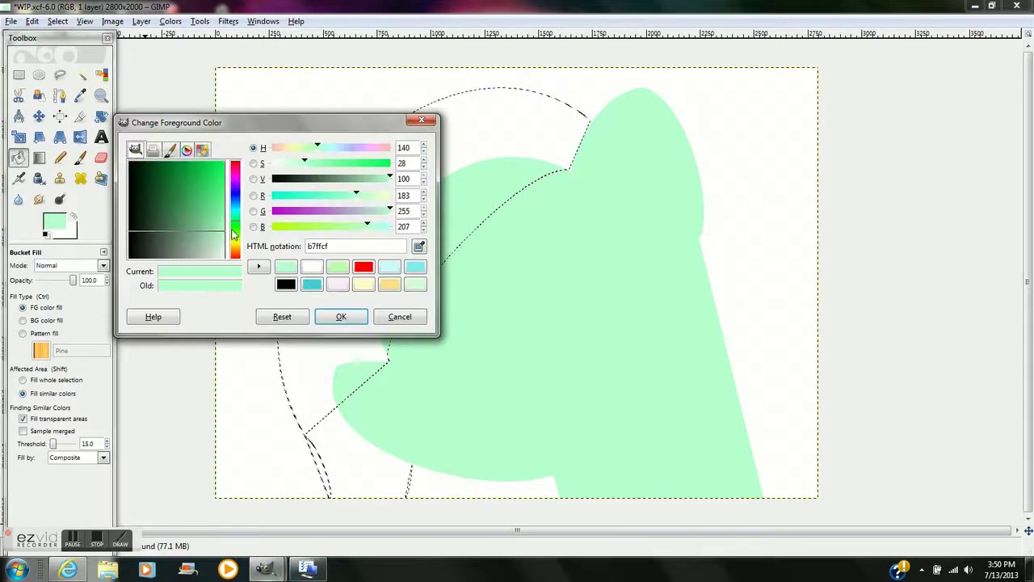
{"action": "left_click_drag", "start_coordinate": [240, 226], "coordinate": [239, 196]}
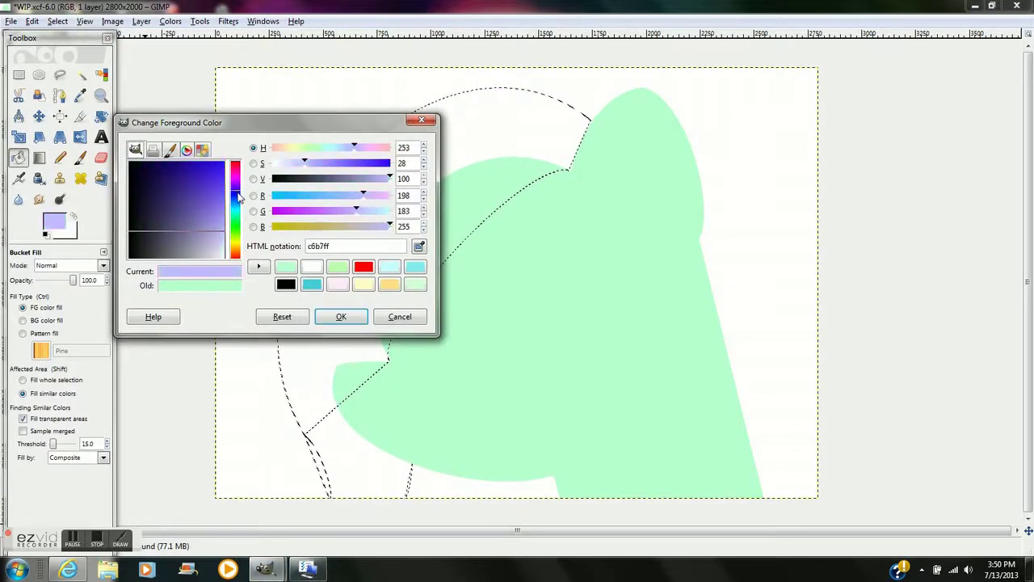
{"action": "left_click_drag", "start_coordinate": [214, 247], "coordinate": [231, 228]}
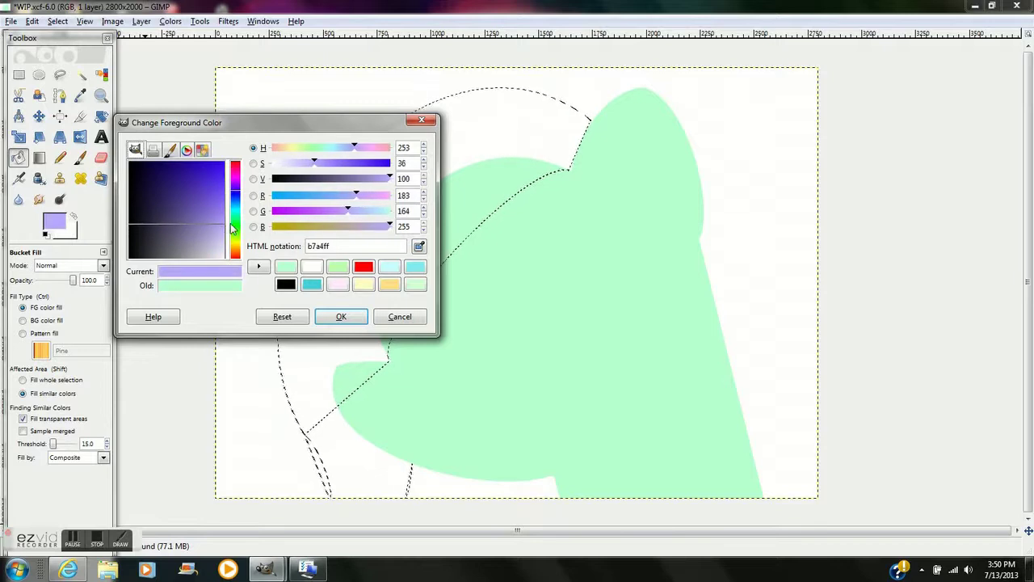
{"action": "left_click_drag", "start_coordinate": [239, 190], "coordinate": [239, 187]}
{"action": "left_click", "coordinate": [328, 317]}
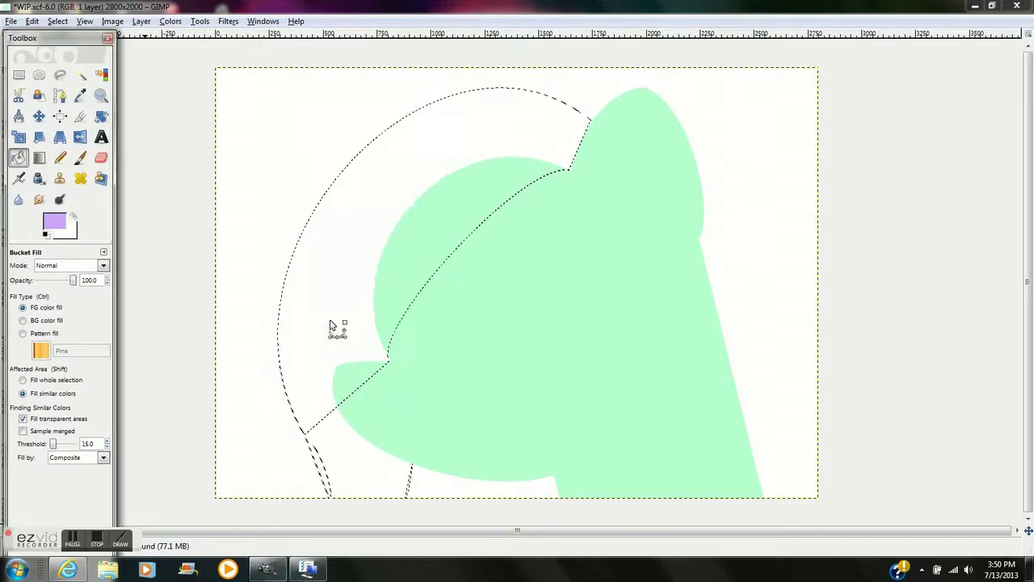
{"action": "left_click", "coordinate": [349, 315]}
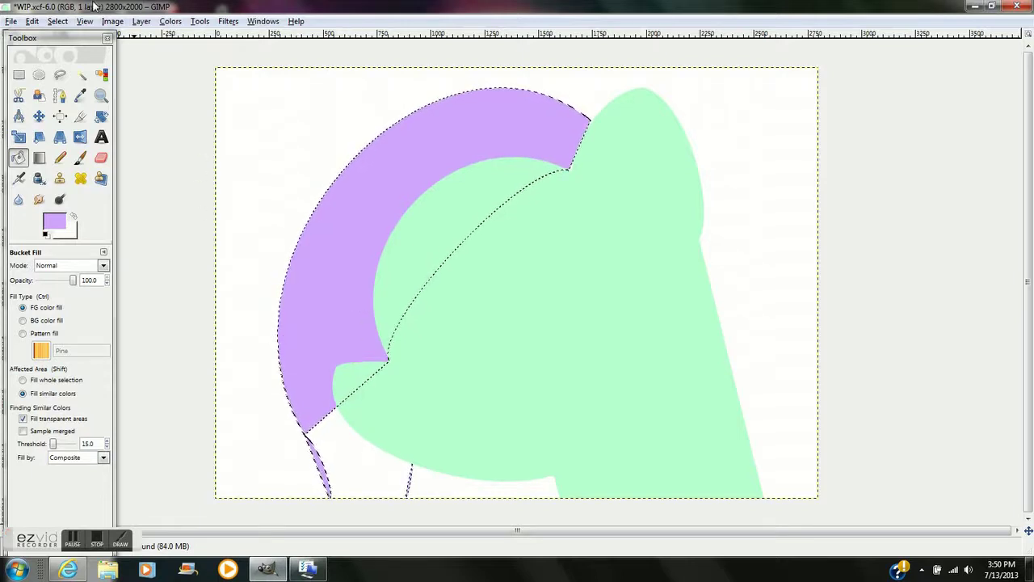
{"action": "left_click", "coordinate": [58, 21]}
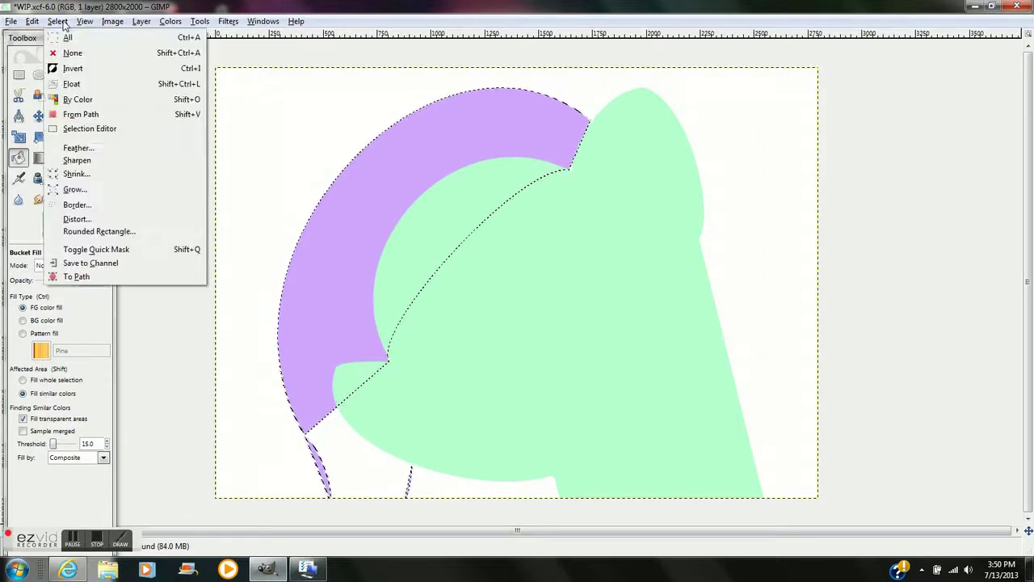
Step: Undo the previous fill, clear the selection, and revert a stray lavender background fill
{"action": "left_click", "coordinate": [420, 170]}
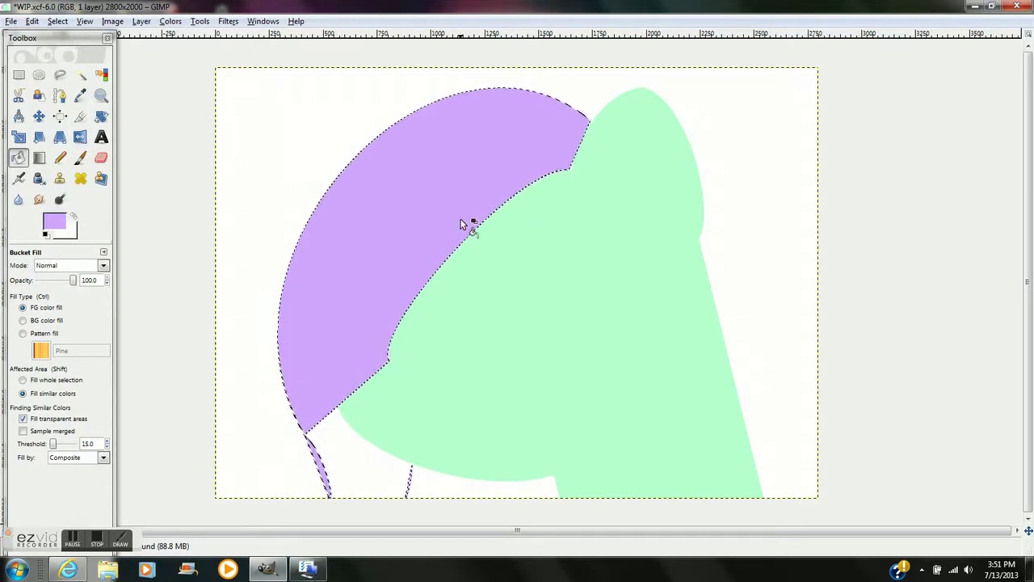
{"action": "key", "text": "ctrl+z"}
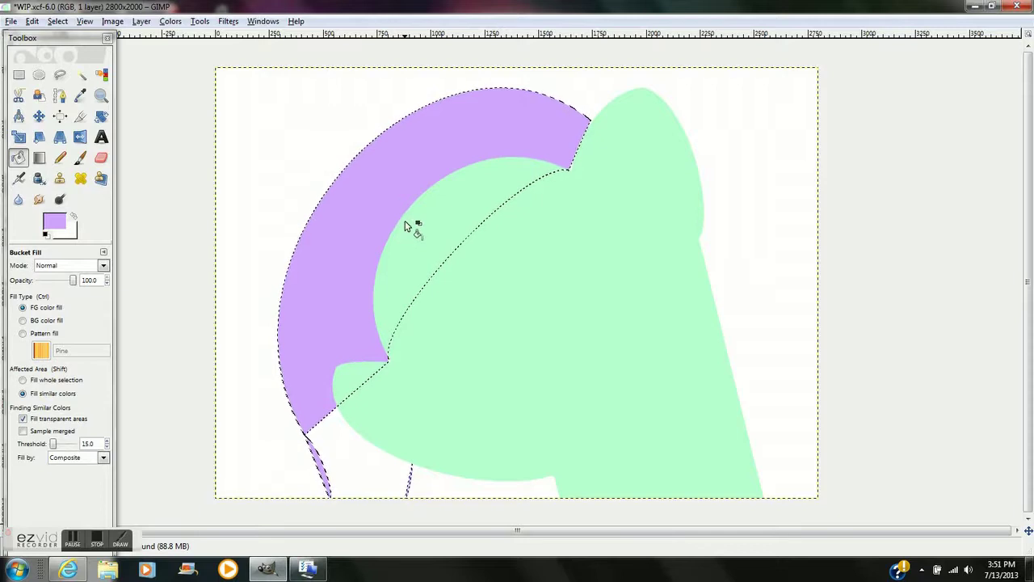
{"action": "left_click", "coordinate": [64, 25]}
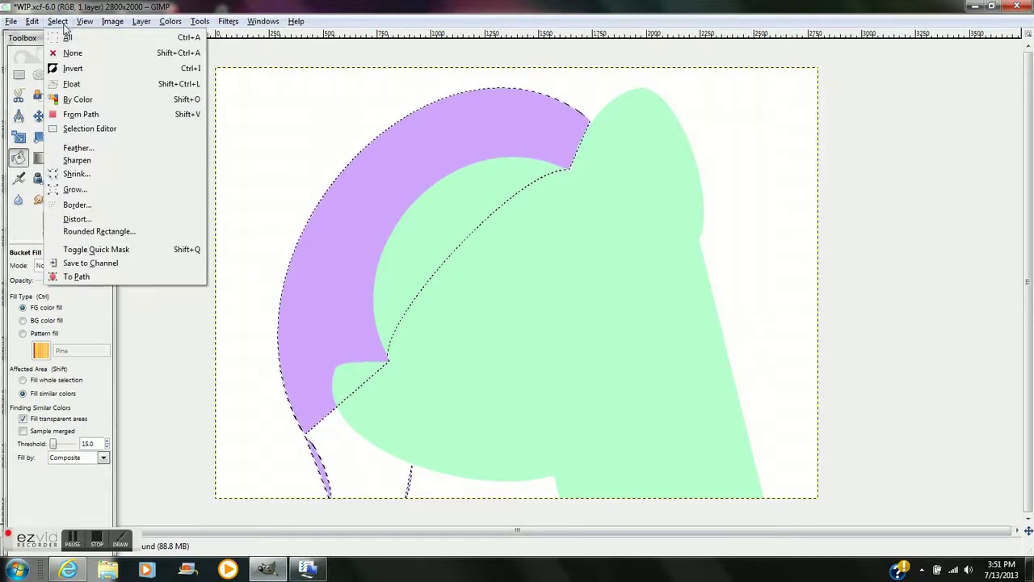
{"action": "left_click", "coordinate": [89, 65]}
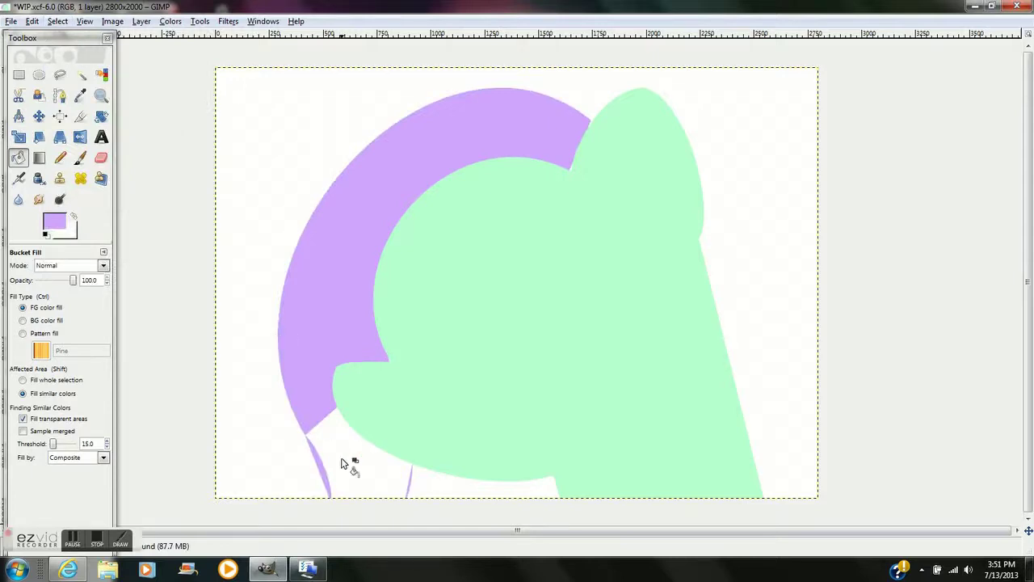
{"action": "left_click", "coordinate": [240, 378]}
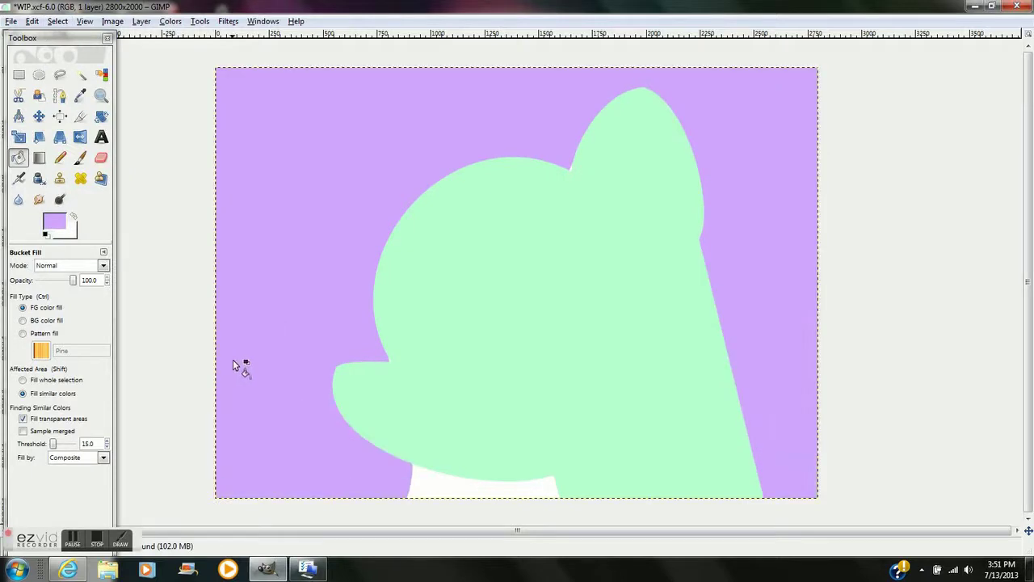
{"action": "key", "text": "ctrl+z"}
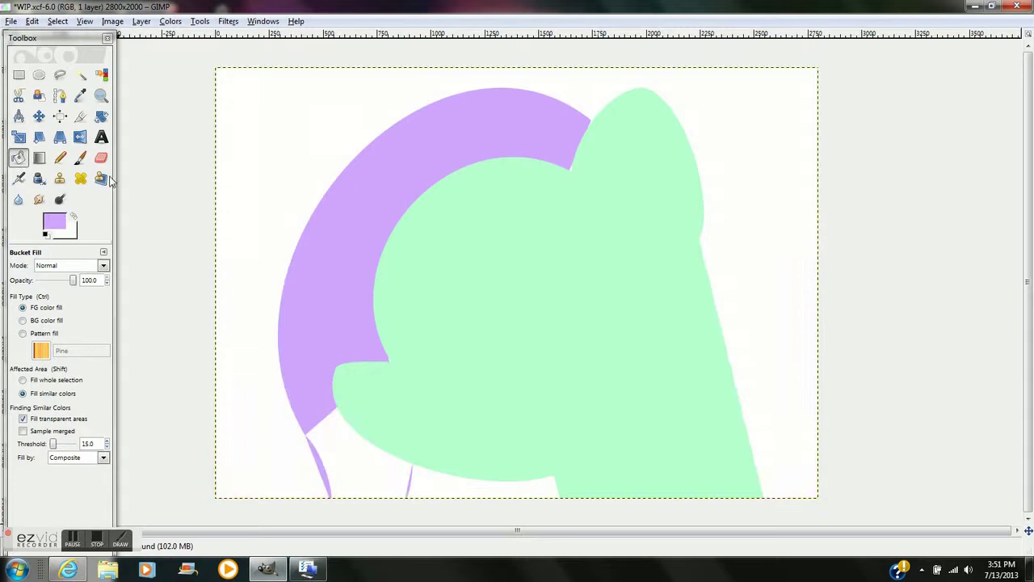
Step: Dab lavender on the mane tip with the brush and fill the bottom-left gap lavender
{"action": "left_click", "coordinate": [80, 157]}
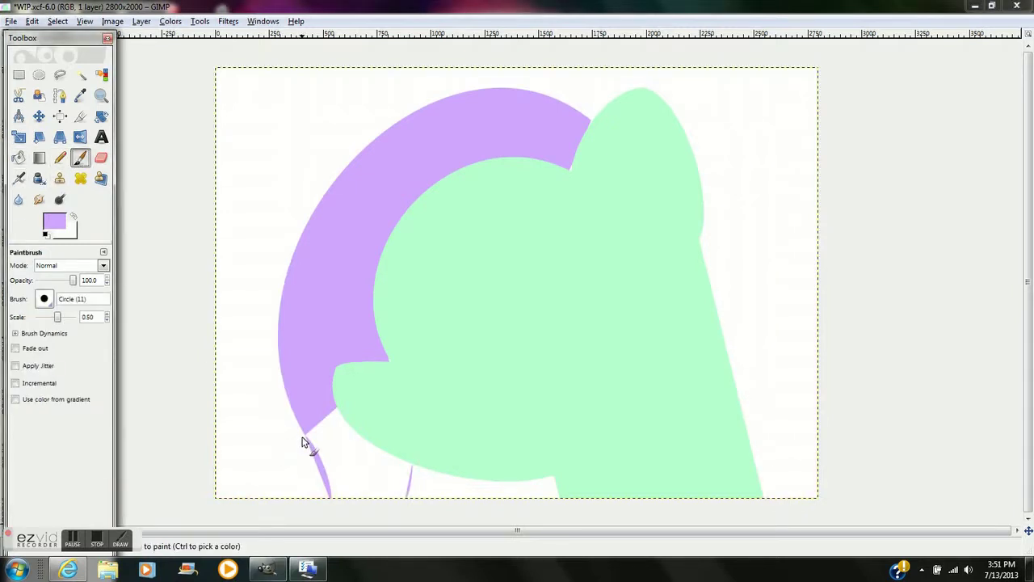
{"action": "left_click", "coordinate": [307, 435]}
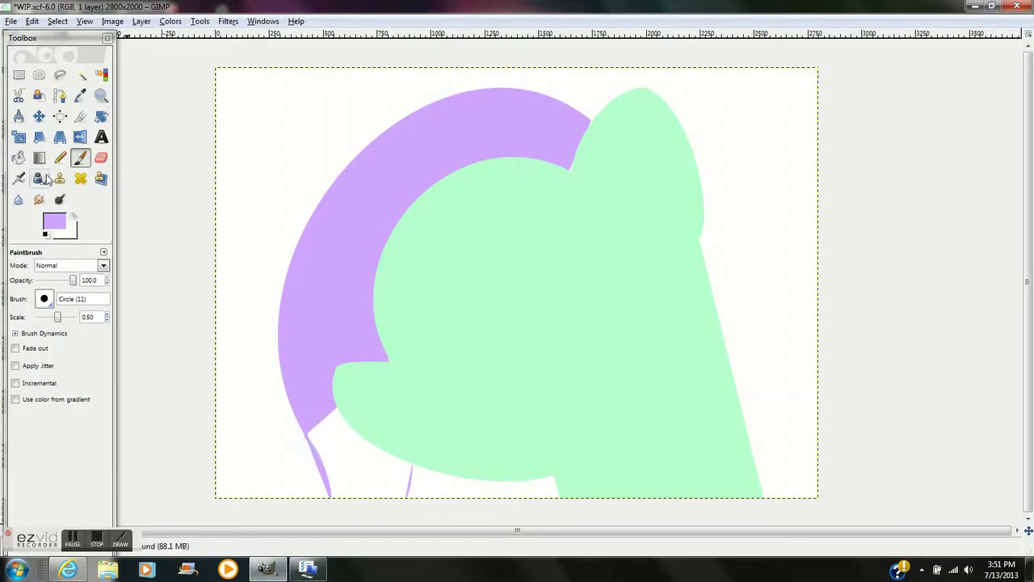
{"action": "left_click", "coordinate": [18, 157]}
{"action": "left_click", "coordinate": [387, 463]}
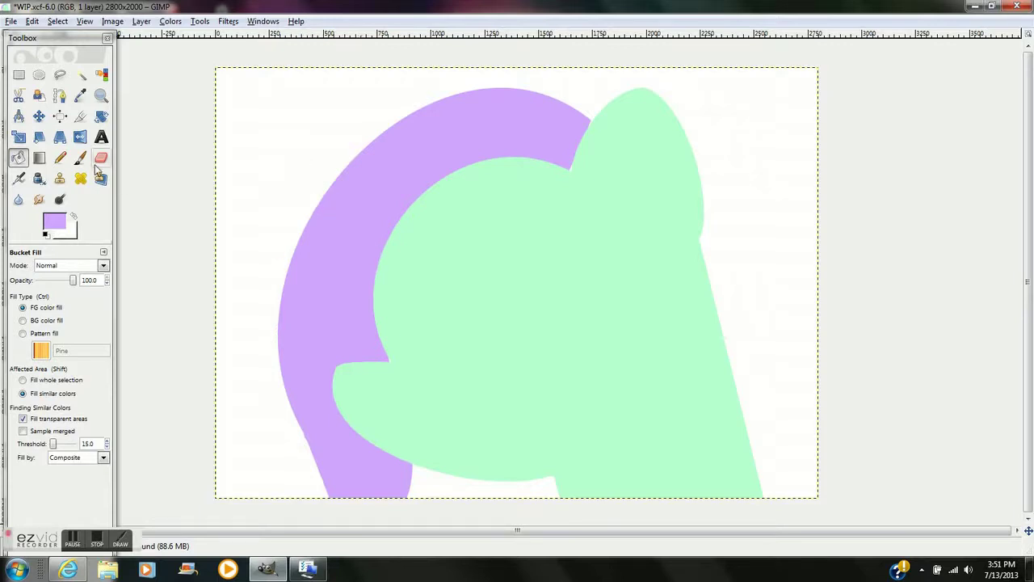
{"action": "left_click", "coordinate": [60, 96]}
Step: Place anchors at the mane's inner corner and ear base, curving the segment between them
{"action": "left_click", "coordinate": [391, 358]}
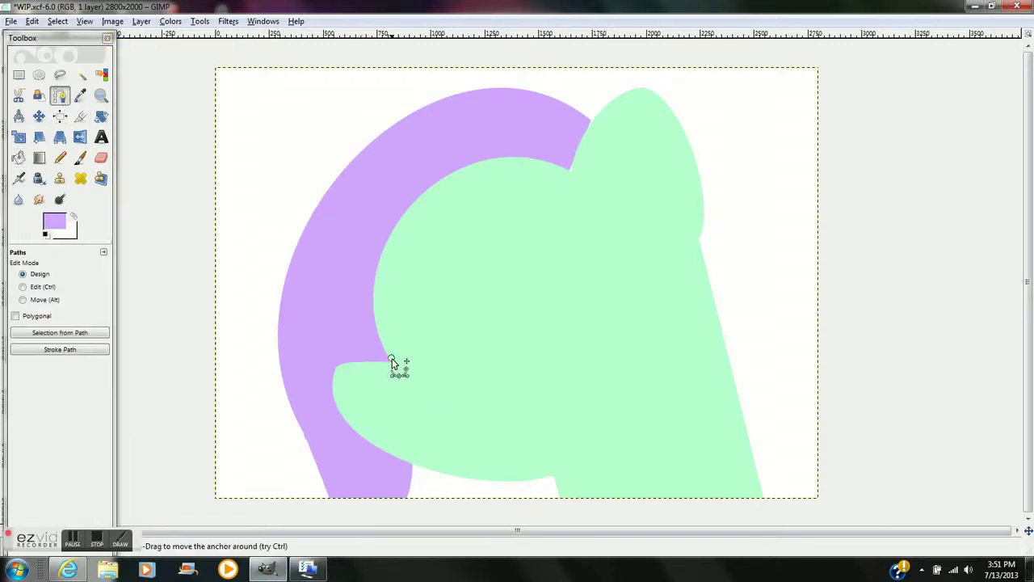
{"action": "left_click", "coordinate": [569, 172]}
{"action": "left_click_drag", "start_coordinate": [492, 256], "coordinate": [459, 241]}
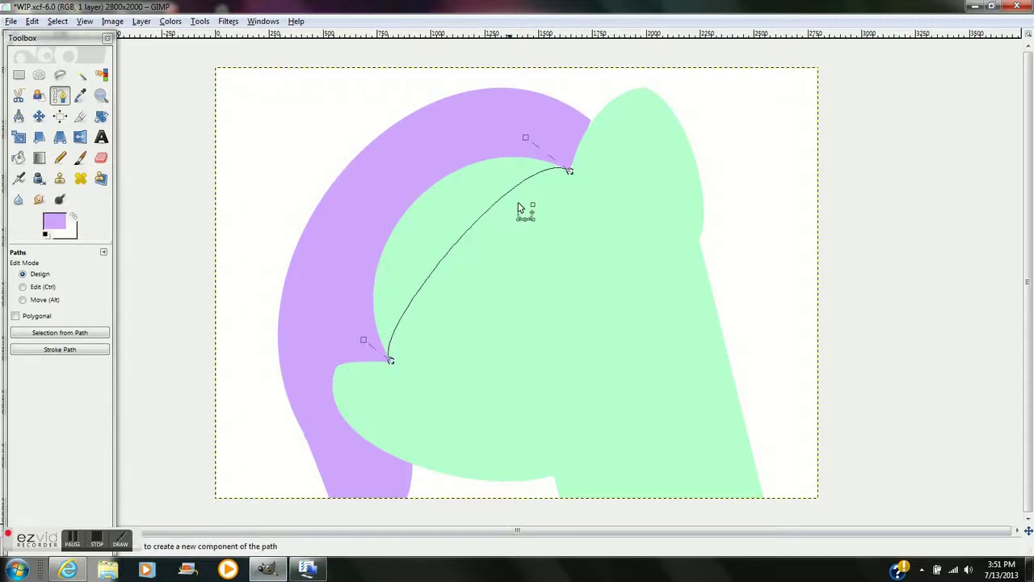
{"action": "left_click", "coordinate": [389, 358]}
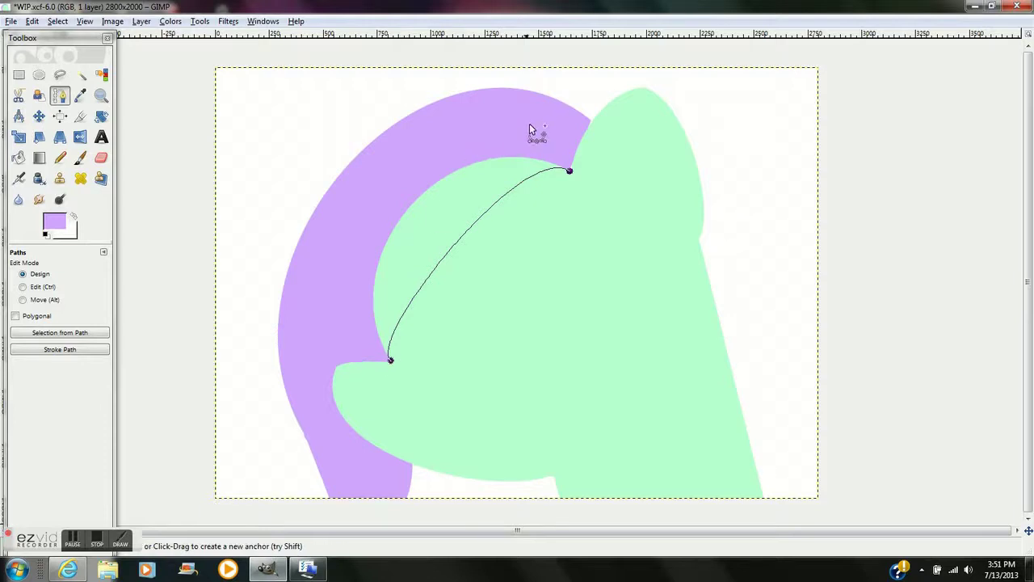
Step: Add a second curve back to the top anchor and fit it to the lavender/green boundary
{"action": "left_click_drag", "start_coordinate": [530, 162], "coordinate": [571, 173]}
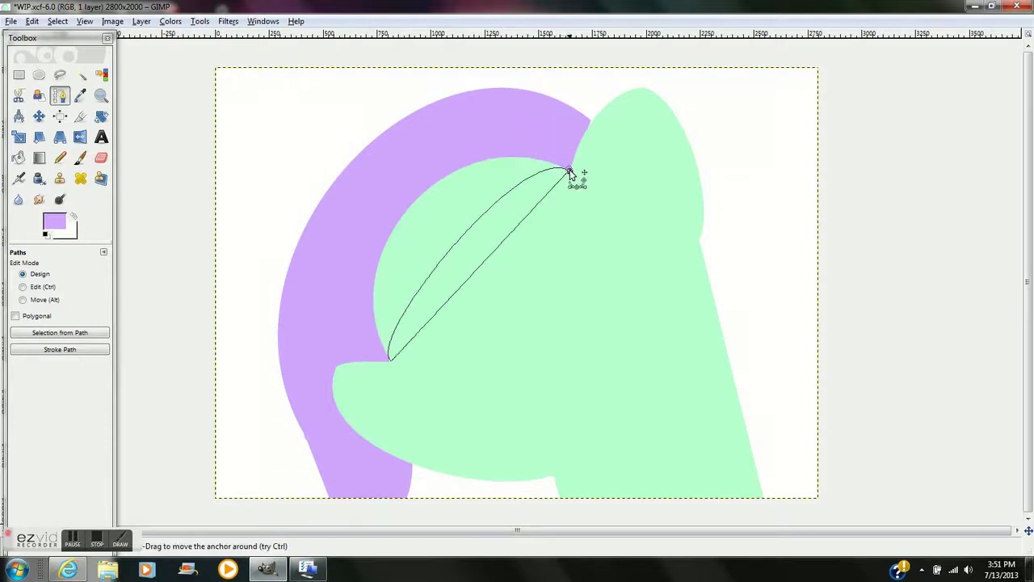
{"action": "left_click_drag", "start_coordinate": [484, 277], "coordinate": [413, 215]}
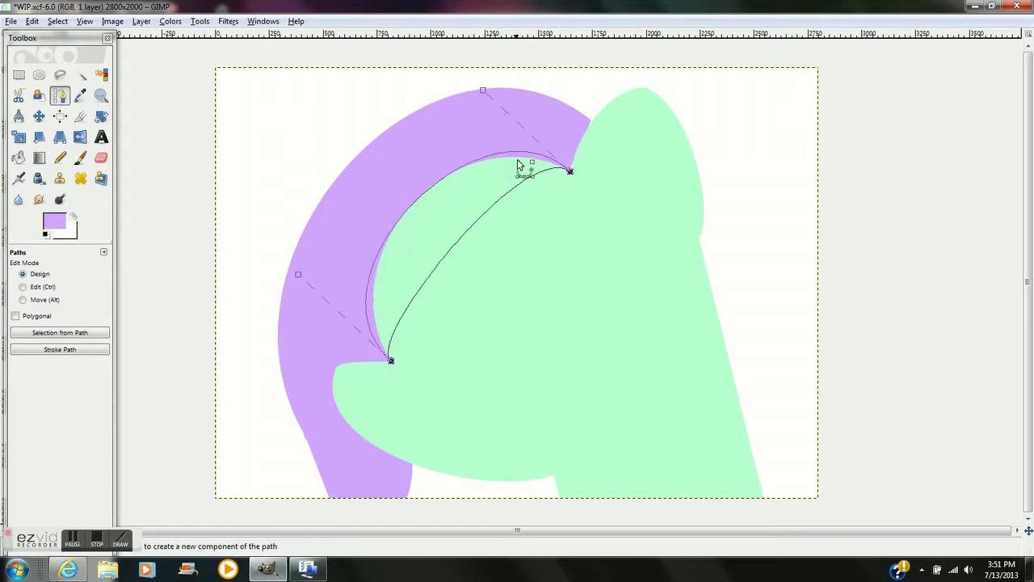
{"action": "left_click_drag", "start_coordinate": [526, 162], "coordinate": [526, 166]}
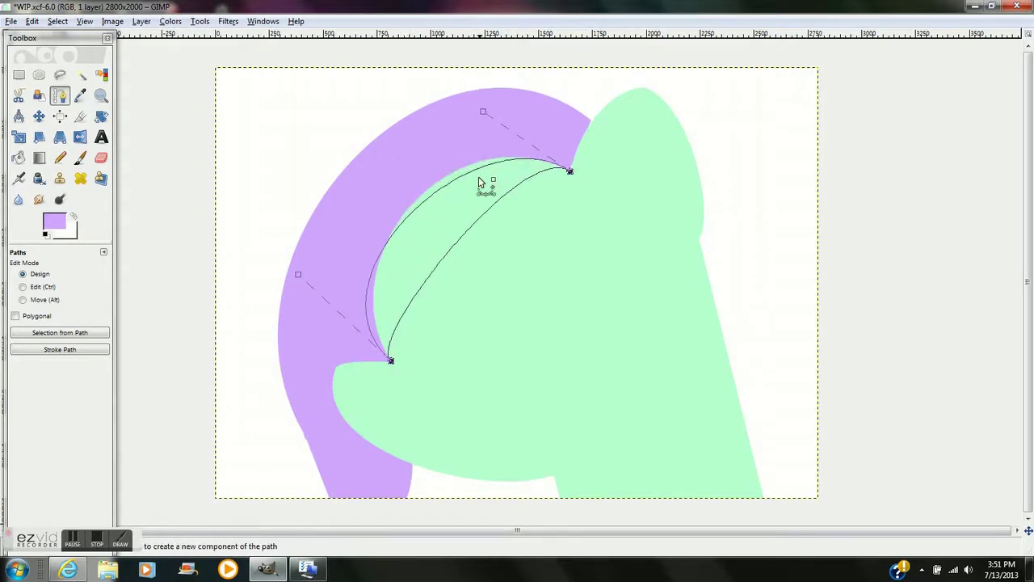
{"action": "left_click_drag", "start_coordinate": [464, 185], "coordinate": [457, 172]}
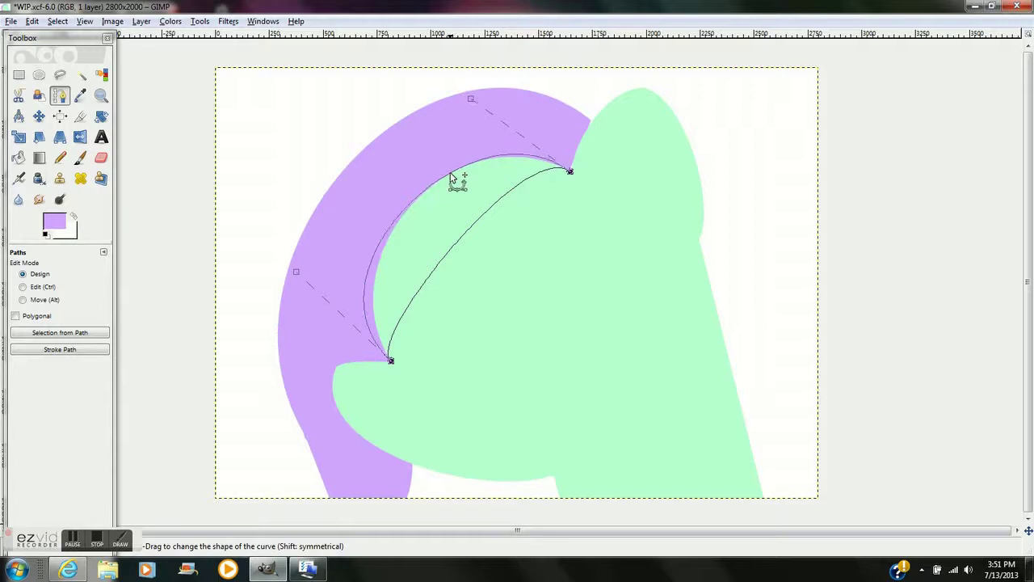
{"action": "left_click_drag", "start_coordinate": [523, 157], "coordinate": [522, 162]}
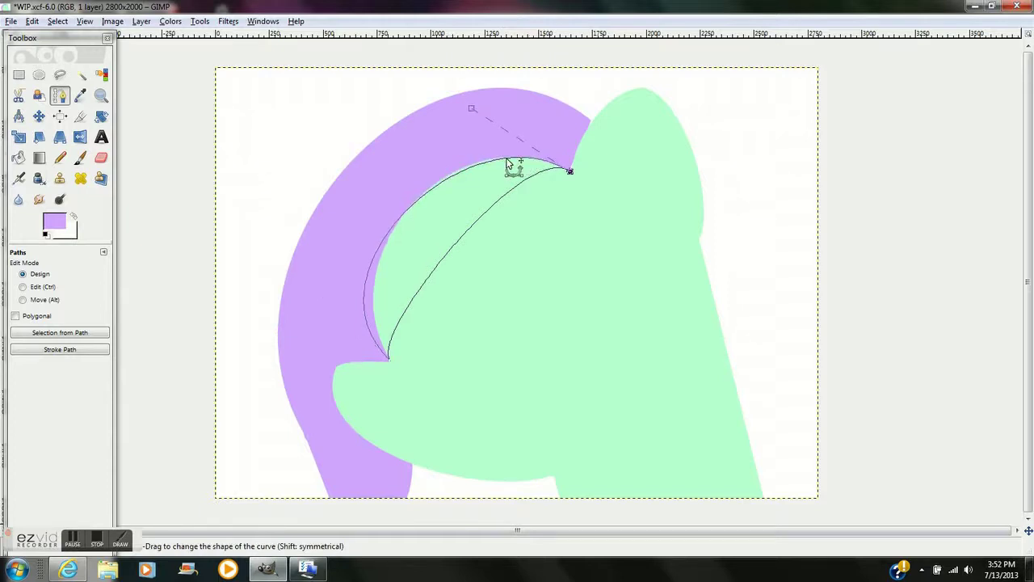
{"action": "left_click_drag", "start_coordinate": [455, 185], "coordinate": [444, 181]}
{"action": "left_click_drag", "start_coordinate": [376, 249], "coordinate": [388, 244]}
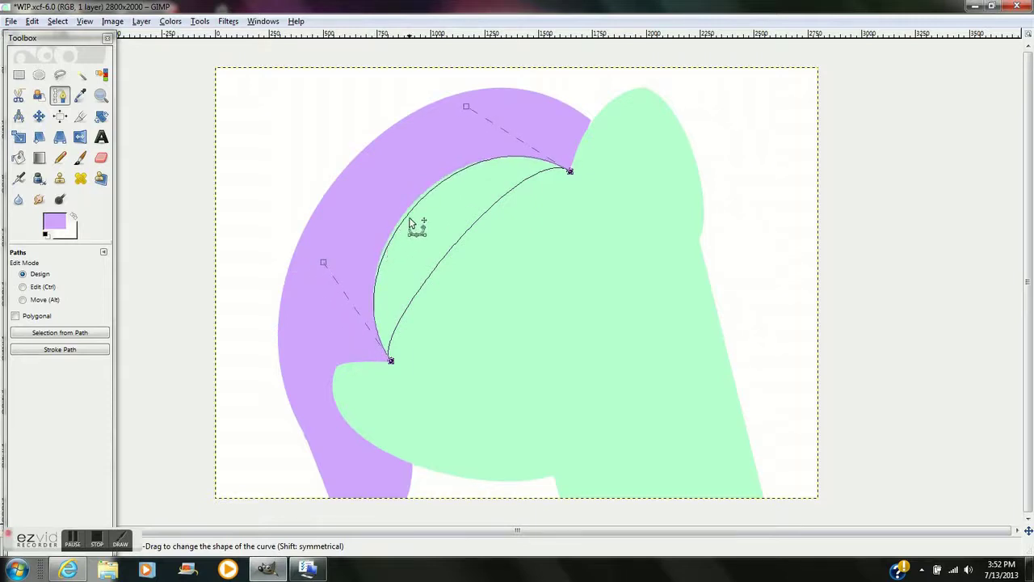
{"action": "left_click_drag", "start_coordinate": [407, 214], "coordinate": [408, 216]}
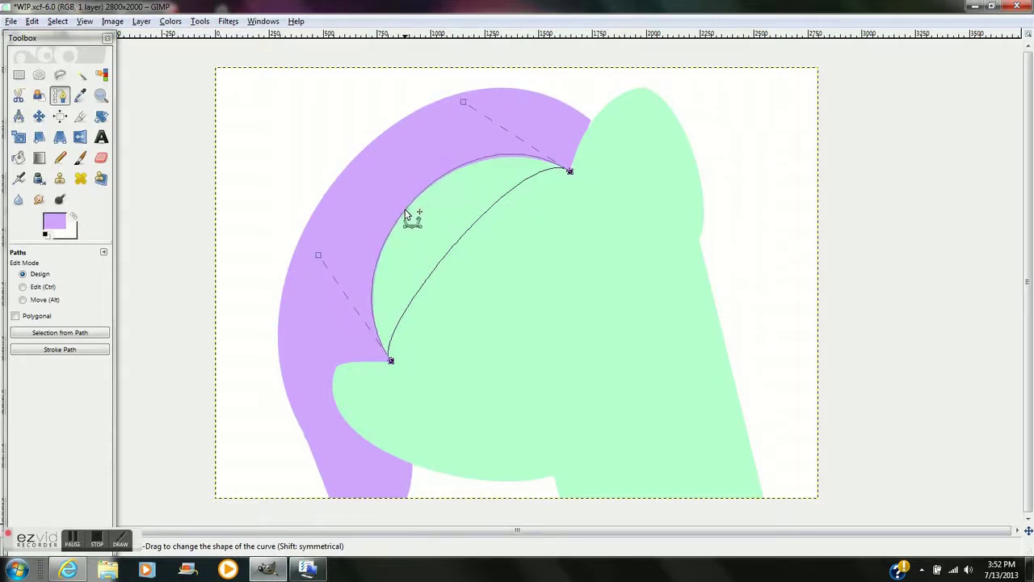
Step: Convert the crescent path to a selection and fill it lavender to widen the mane
{"action": "left_click", "coordinate": [58, 22]}
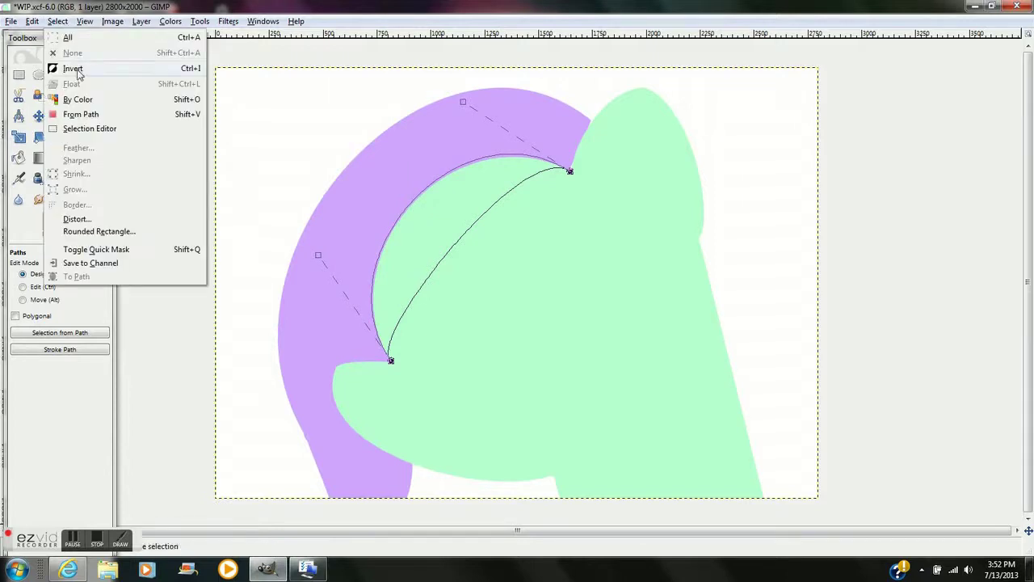
{"action": "left_click", "coordinate": [89, 110]}
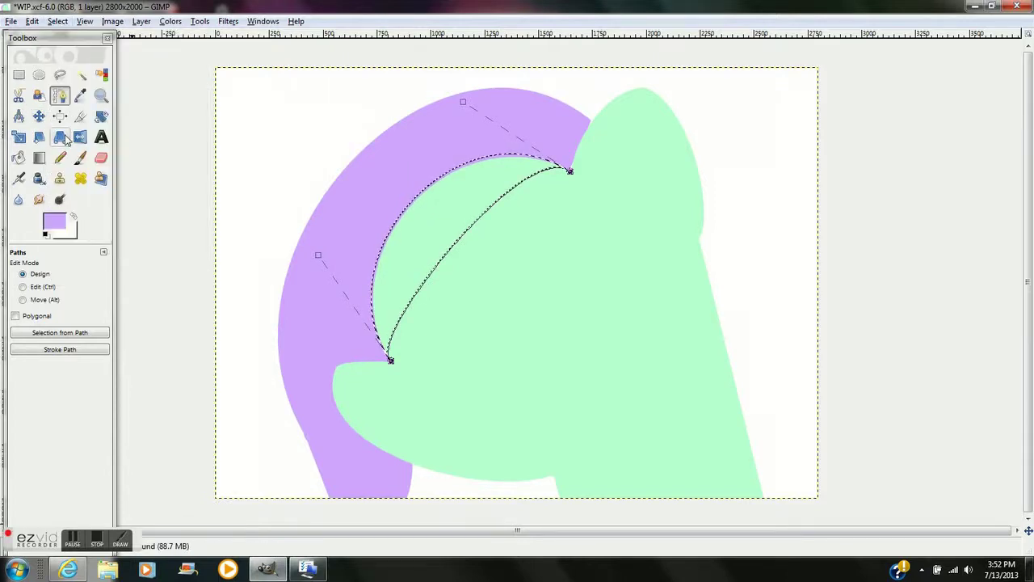
{"action": "left_click", "coordinate": [18, 158]}
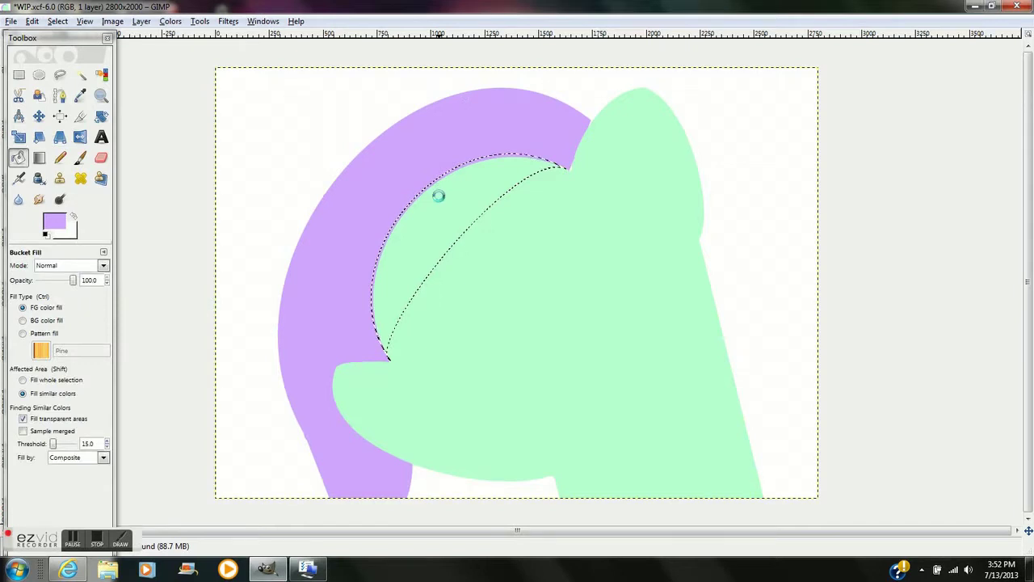
{"action": "left_click", "coordinate": [439, 195]}
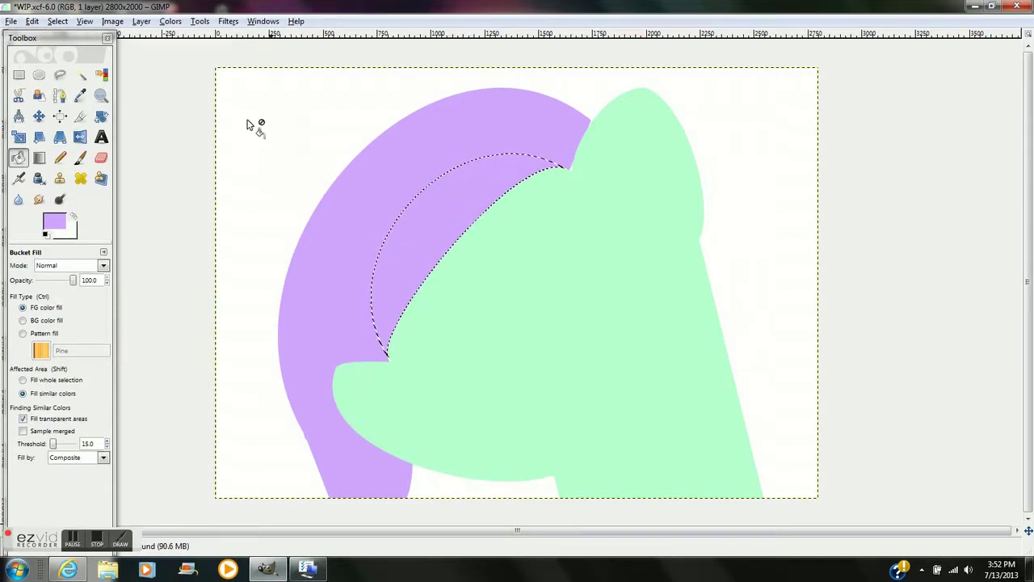
{"action": "left_click", "coordinate": [57, 21]}
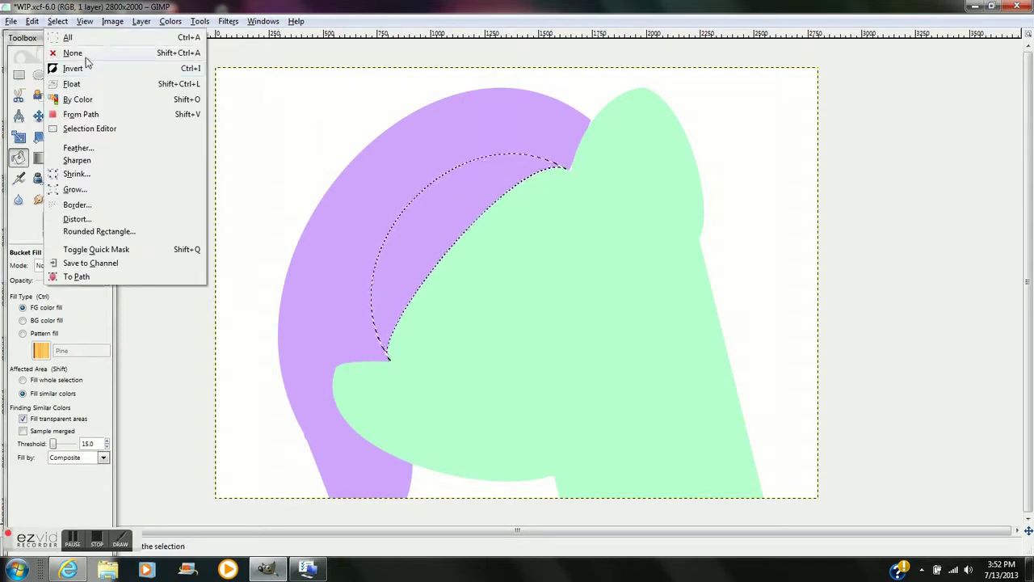
Step: Deselect the mane crescent and switch to the Paths tool for the eye
{"action": "left_click", "coordinate": [86, 56]}
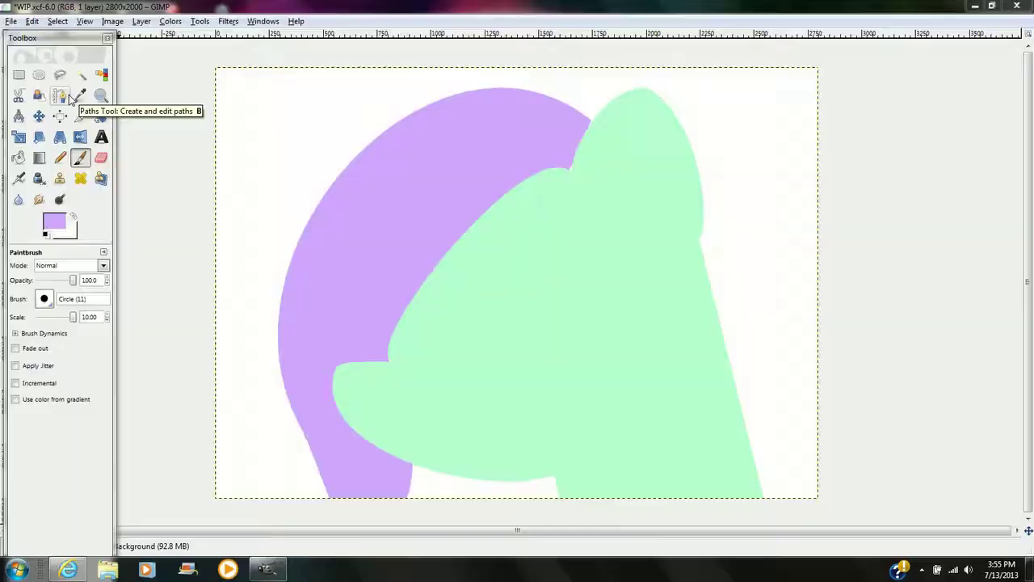
{"action": "left_click", "coordinate": [60, 95]}
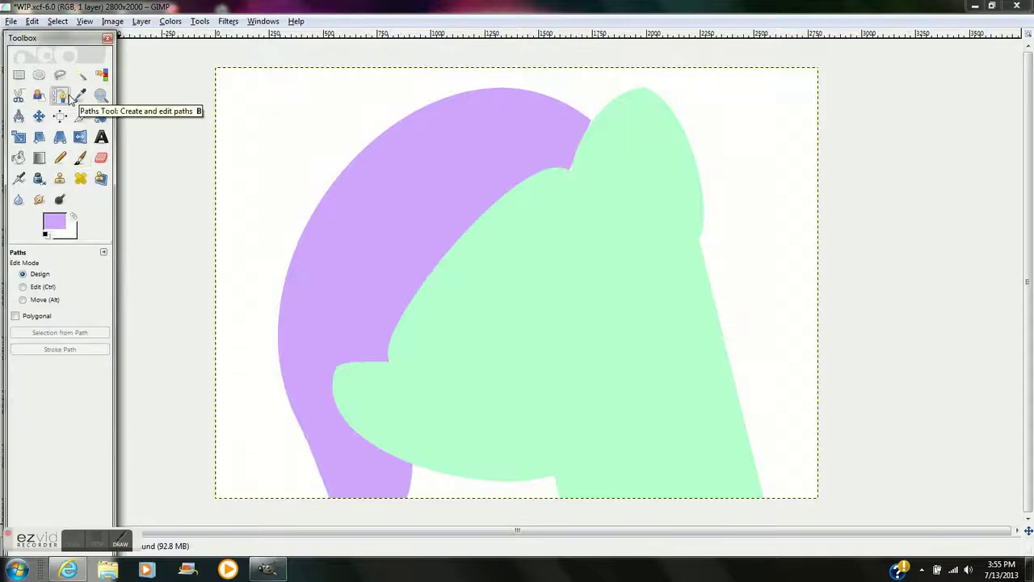
Step: Draw an arched eye path on the face, nudge it down-left, and insert two anchors along it
{"action": "left_click", "coordinate": [475, 380]}
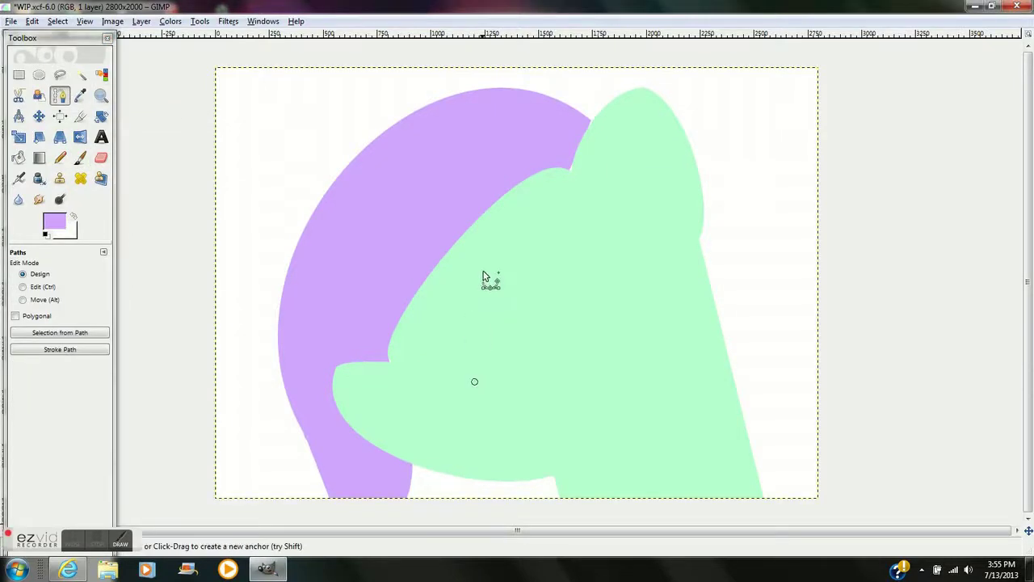
{"action": "left_click", "coordinate": [592, 270]}
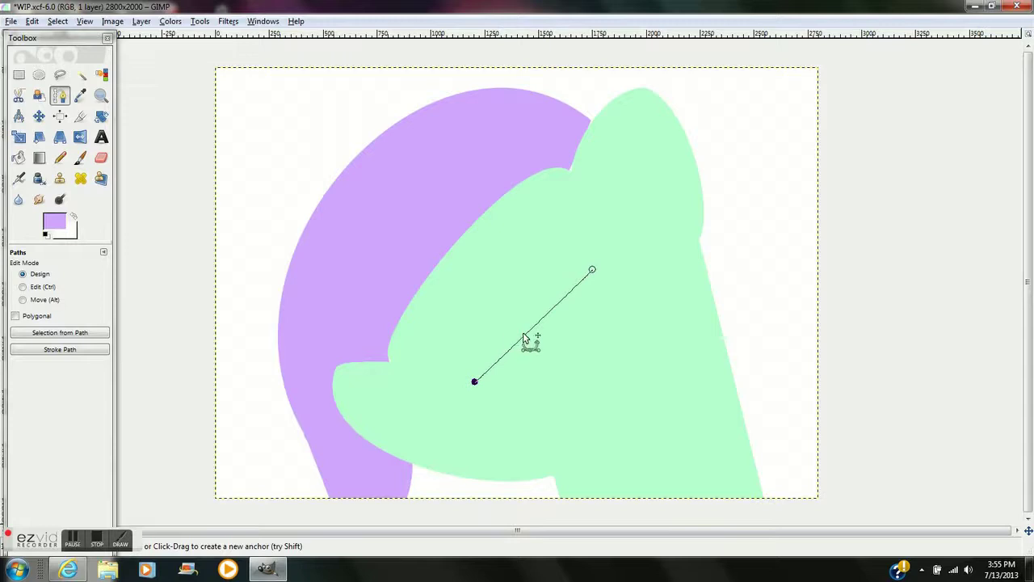
{"action": "mouse_move", "coordinate": [529, 339]}
{"action": "left_mouse_down"}
{"action": "mouse_move", "coordinate": [484, 267]}
{"action": "mouse_move", "coordinate": [498, 232]}
{"action": "left_mouse_up"}
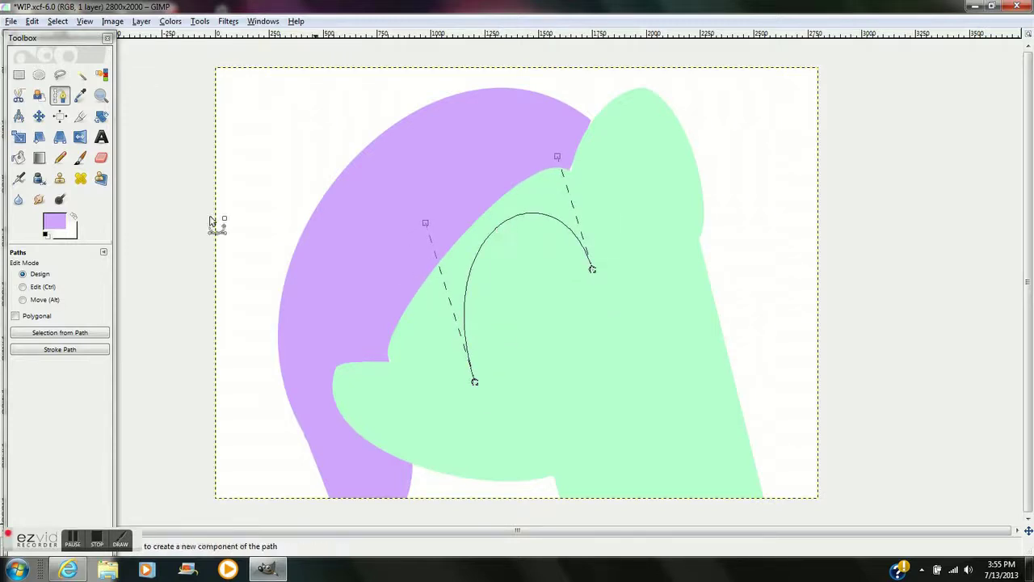
{"action": "left_click", "coordinate": [42, 299]}
{"action": "left_click_drag", "start_coordinate": [451, 286], "coordinate": [448, 314]}
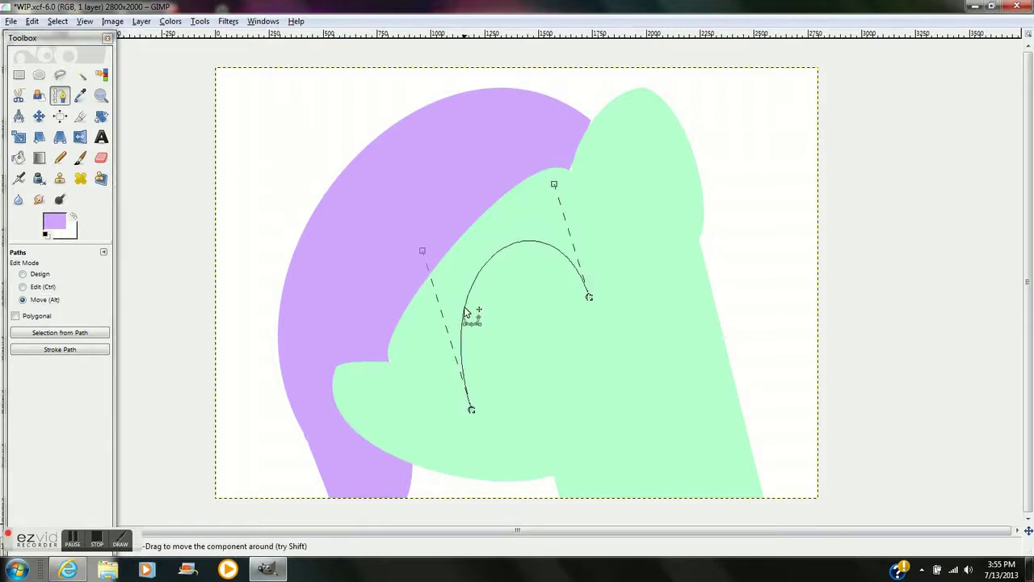
{"action": "key", "text": "ctrl"}
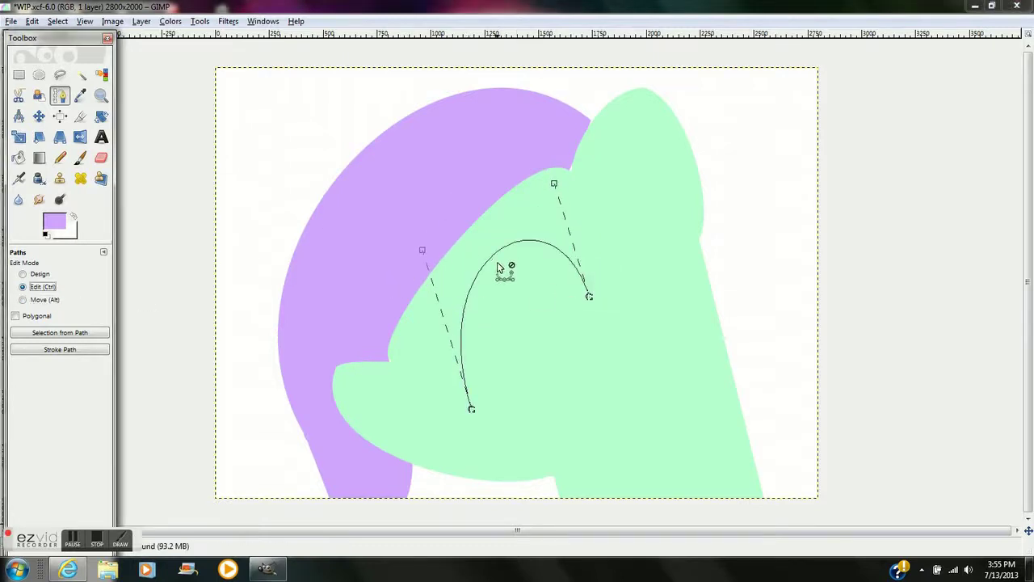
{"action": "left_click", "coordinate": [499, 268]}
{"action": "left_click", "coordinate": [549, 255]}
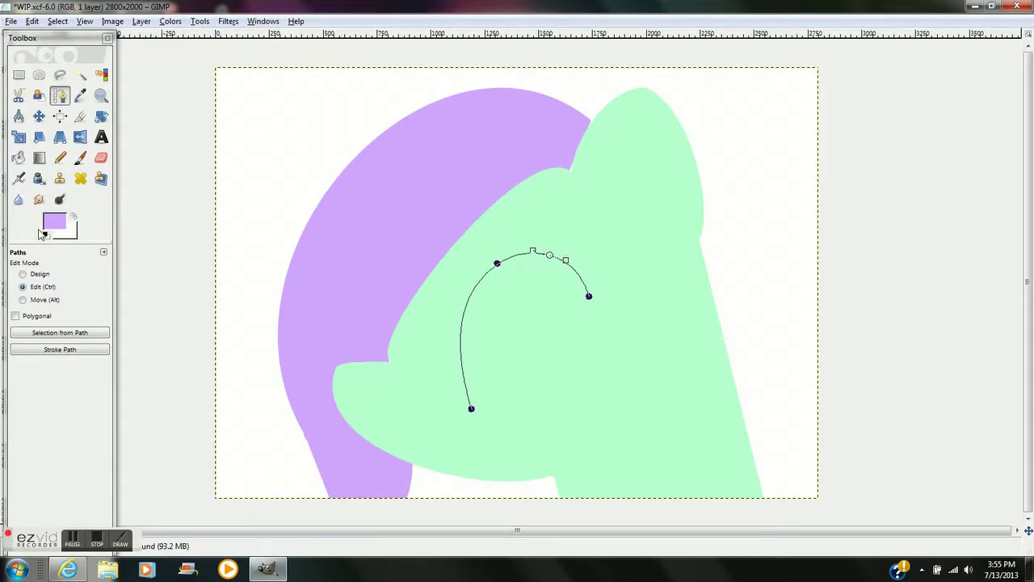
Step: Close the eye path and reshape its curves into a thin crescent lash line
{"action": "left_click", "coordinate": [38, 273]}
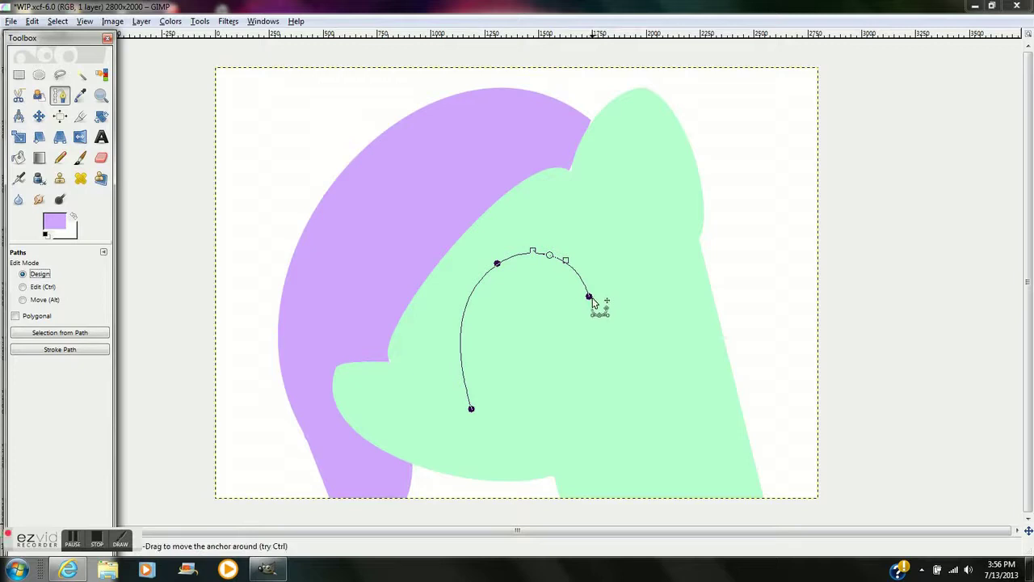
{"action": "left_click", "coordinate": [473, 407]}
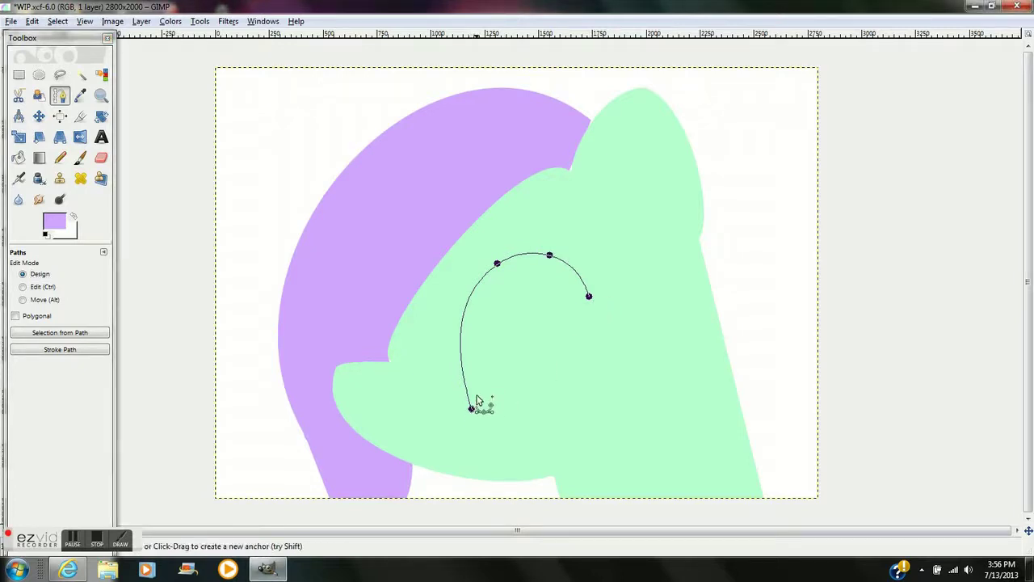
{"action": "left_click", "coordinate": [588, 297], "text": "ctrl"}
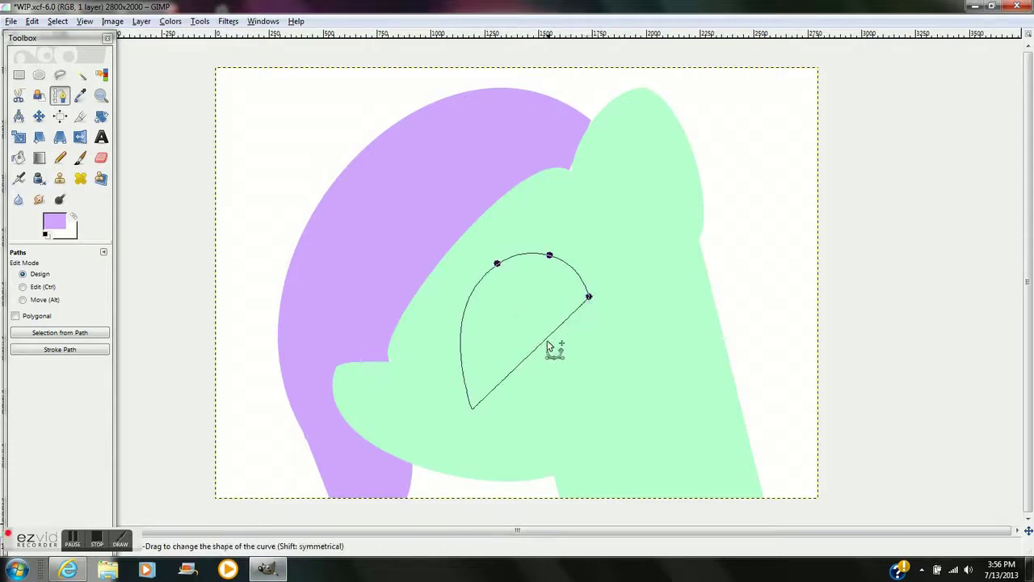
{"action": "left_click_drag", "start_coordinate": [535, 356], "coordinate": [491, 286]}
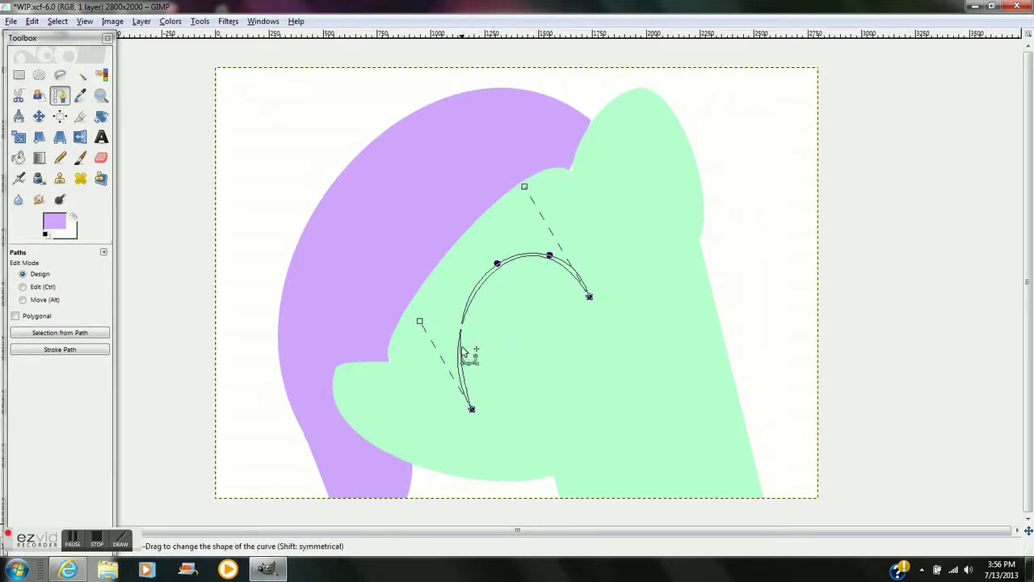
{"action": "left_click_drag", "start_coordinate": [465, 353], "coordinate": [473, 354]}
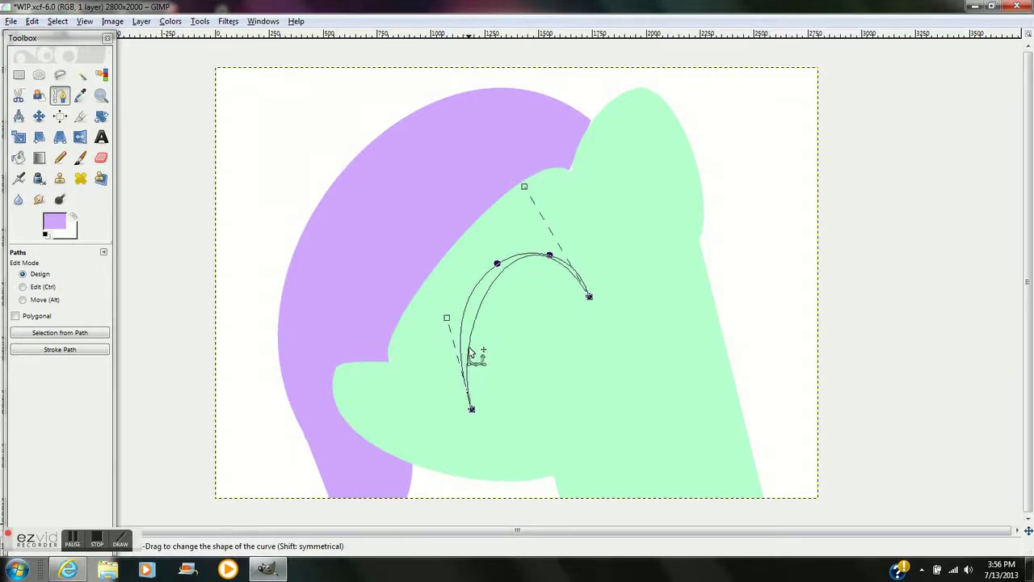
{"action": "left_click_drag", "start_coordinate": [487, 291], "coordinate": [476, 300]}
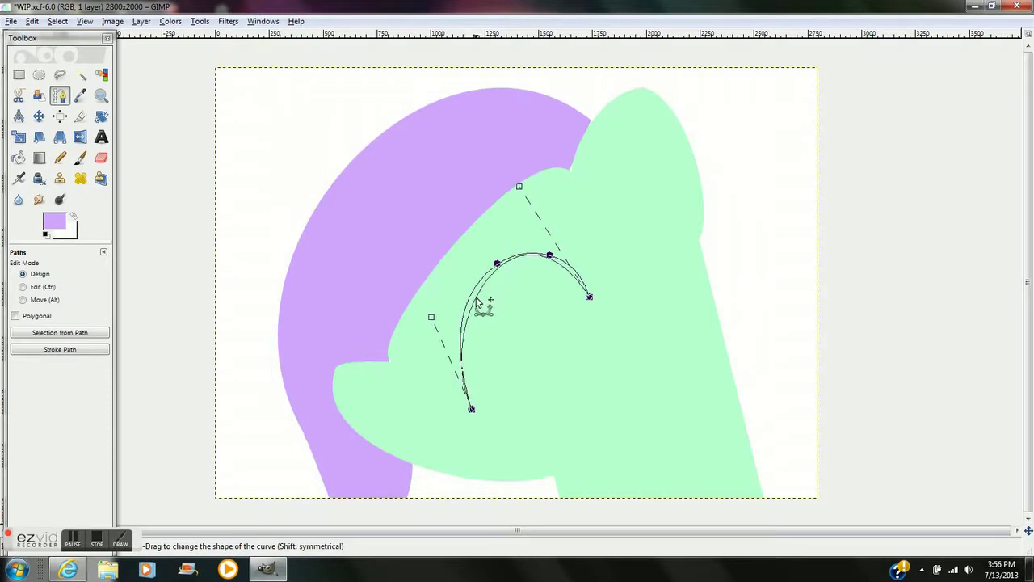
{"action": "mouse_move", "coordinate": [464, 360]}
{"action": "left_mouse_down"}
{"action": "mouse_move", "coordinate": [475, 364]}
{"action": "mouse_move", "coordinate": [501, 277]}
{"action": "mouse_move", "coordinate": [521, 263]}
{"action": "mouse_move", "coordinate": [524, 277]}
{"action": "mouse_move", "coordinate": [510, 264]}
{"action": "mouse_move", "coordinate": [565, 277]}
{"action": "left_mouse_up"}
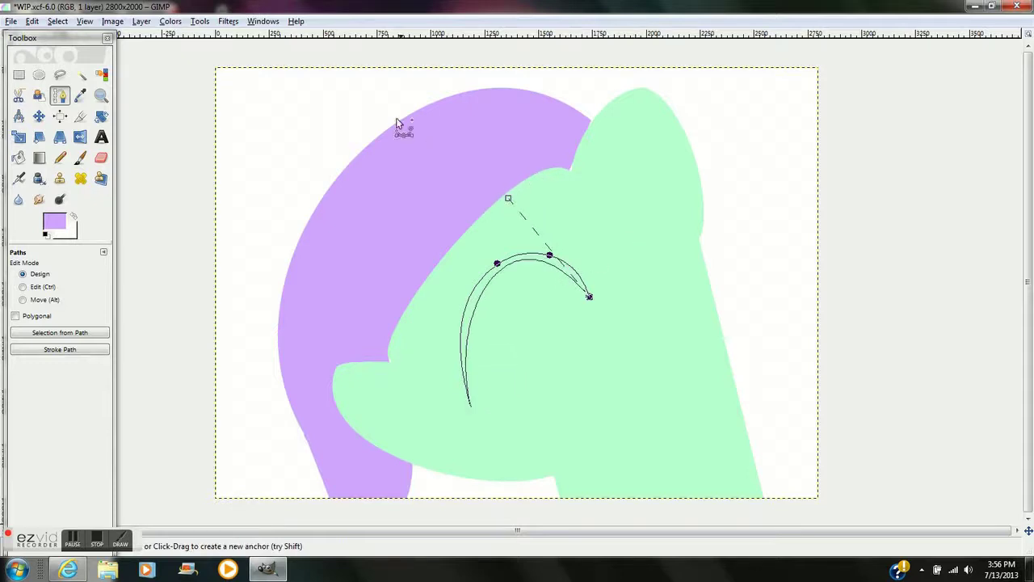
Step: Fill the crescent path's selection with solid black (000000), then deselect
{"action": "left_click", "coordinate": [52, 22]}
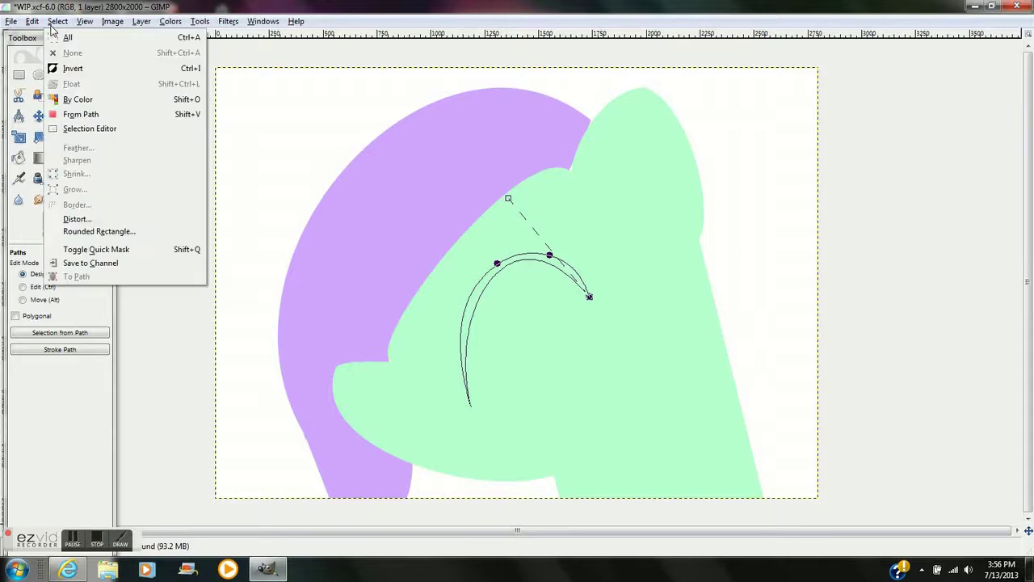
{"action": "left_click", "coordinate": [82, 115]}
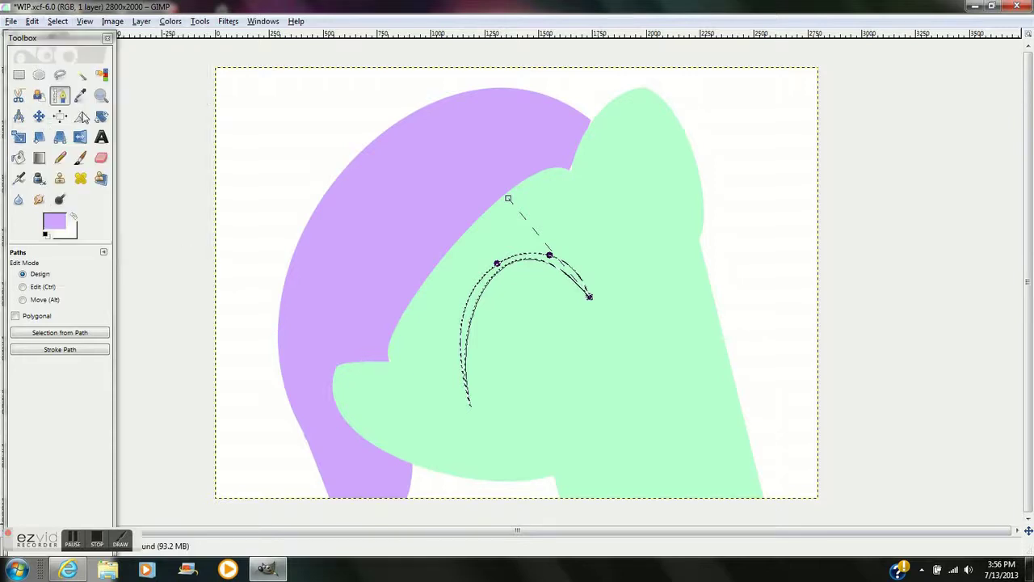
{"action": "left_click", "coordinate": [18, 157]}
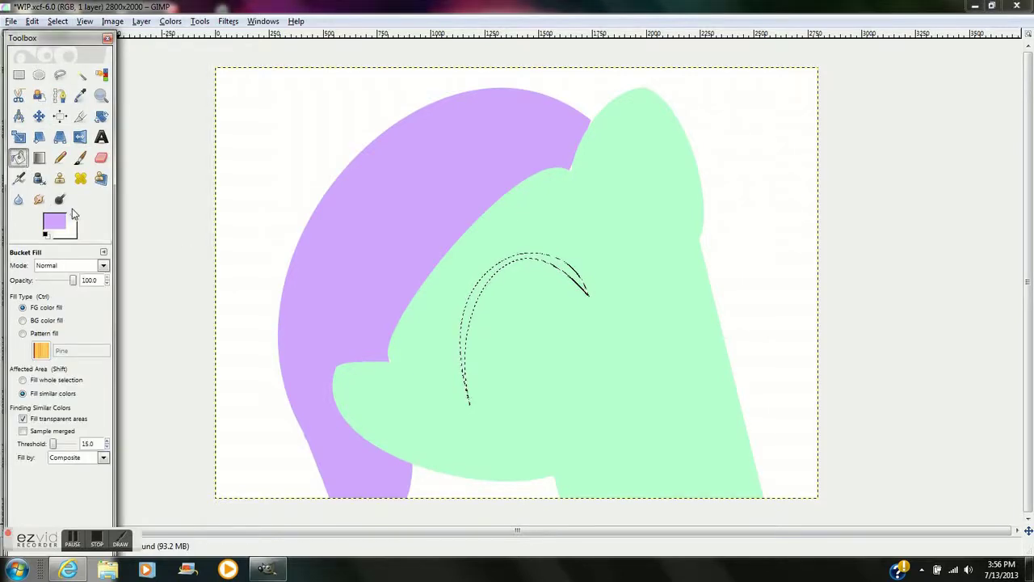
{"action": "left_click", "coordinate": [58, 218]}
{"action": "left_click", "coordinate": [143, 178]}
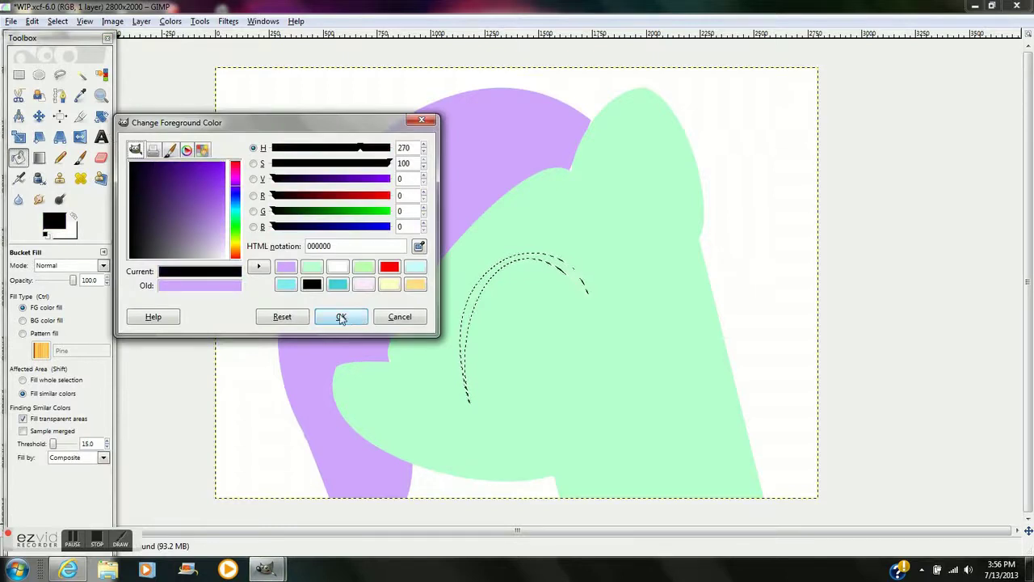
{"action": "left_click", "coordinate": [341, 315]}
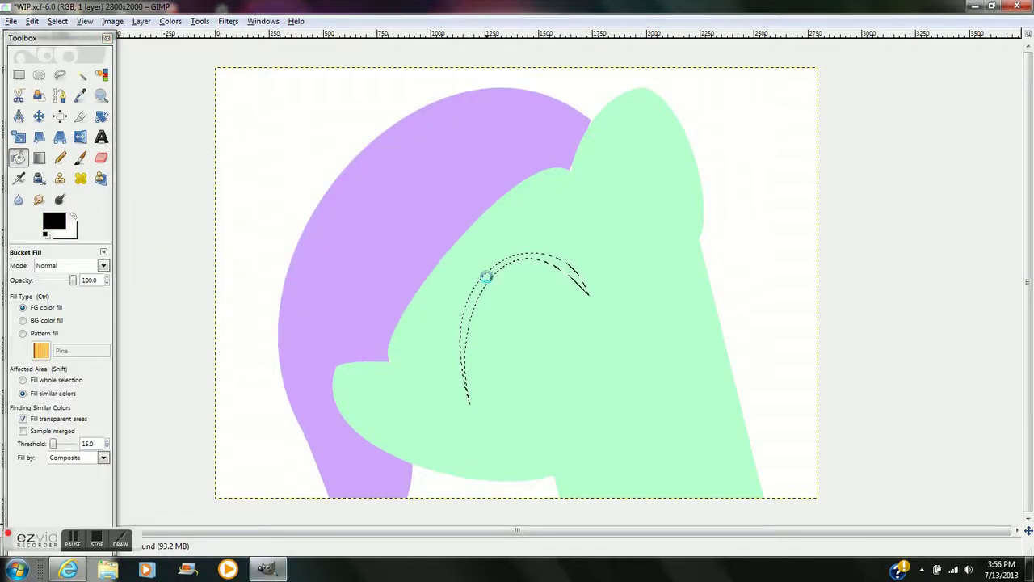
{"action": "left_click", "coordinate": [486, 276]}
{"action": "left_click", "coordinate": [64, 27]}
{"action": "left_click", "coordinate": [71, 48]}
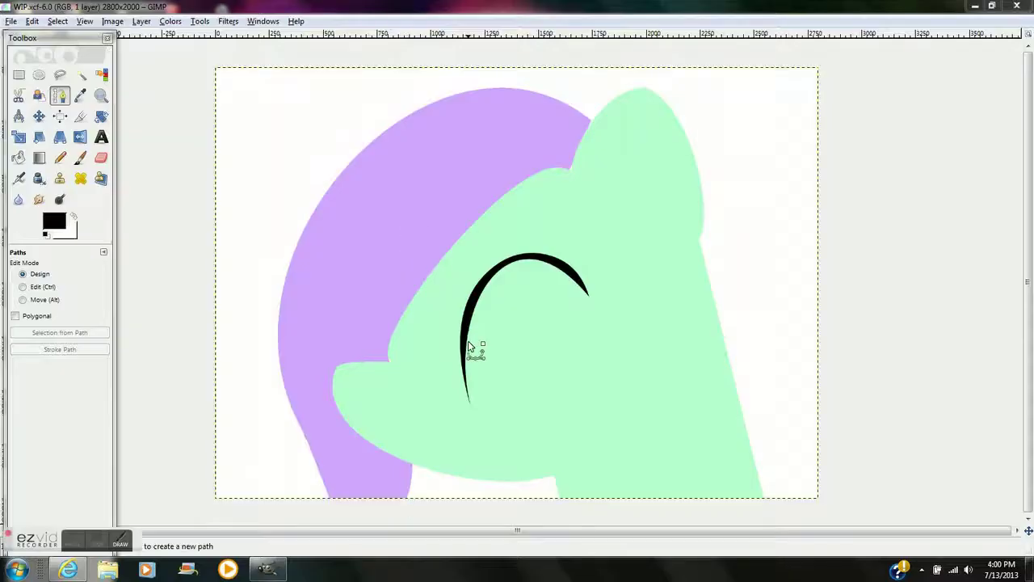
Step: Trace a closed oval path under the black lash, joining the lash's two ends
{"action": "left_click", "coordinate": [470, 403]}
{"action": "left_click", "coordinate": [588, 296]}
{"action": "mouse_move", "coordinate": [542, 349]}
{"action": "left_mouse_down"}
{"action": "mouse_move", "coordinate": [570, 408]}
{"action": "mouse_move", "coordinate": [535, 425]}
{"action": "left_mouse_up"}
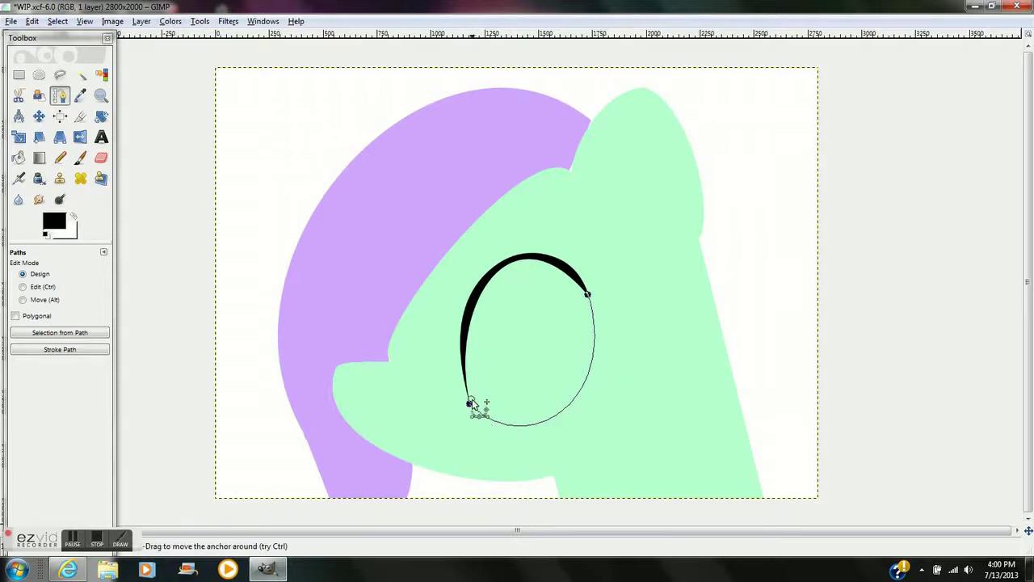
{"action": "left_click", "coordinate": [587, 294]}
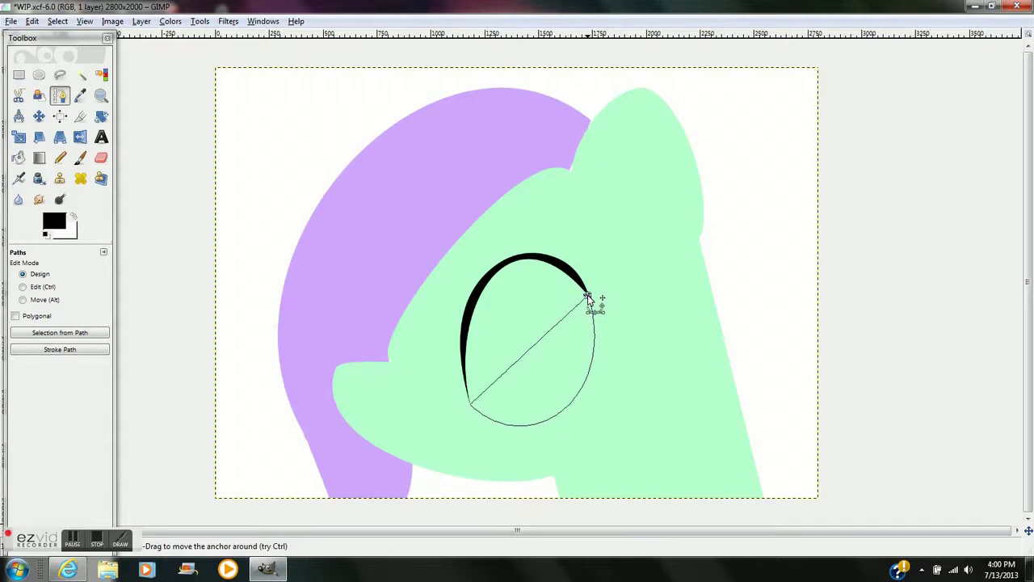
{"action": "left_click_drag", "start_coordinate": [540, 339], "coordinate": [495, 280]}
{"action": "left_click_drag", "start_coordinate": [464, 362], "coordinate": [465, 366]}
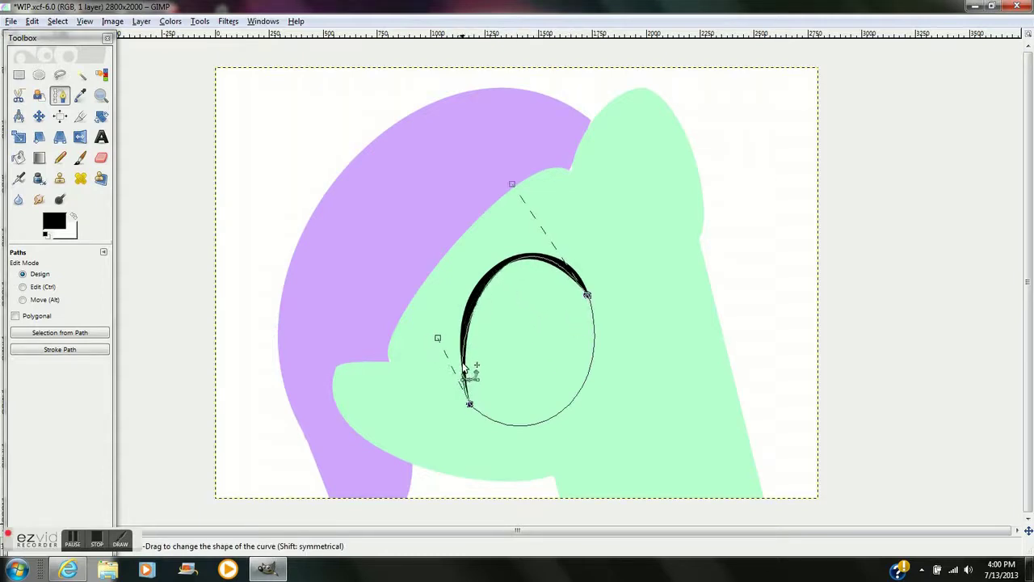
{"action": "left_click_drag", "start_coordinate": [475, 326], "coordinate": [465, 374]}
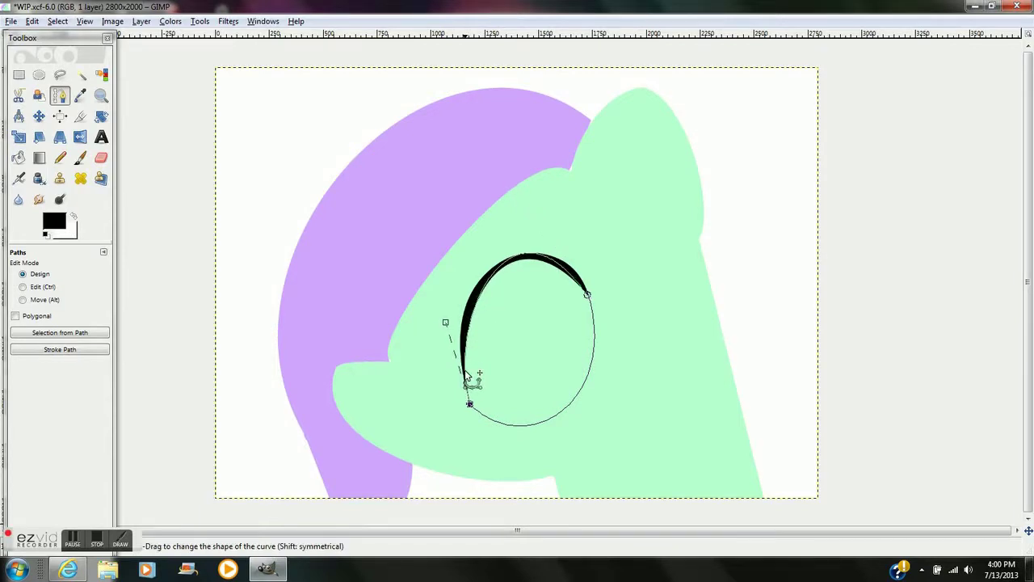
{"action": "left_click", "coordinate": [530, 261]}
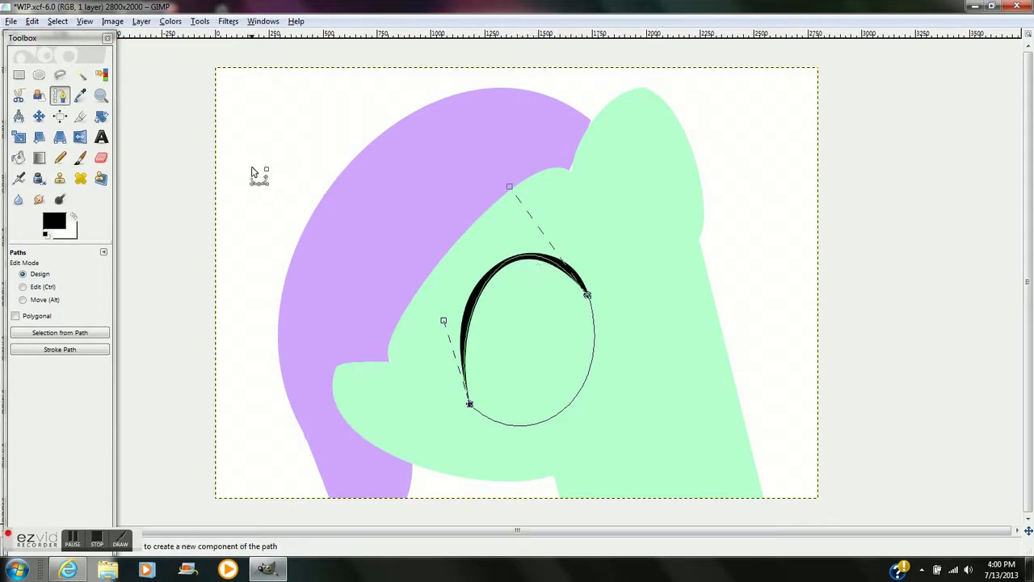
{"action": "left_click", "coordinate": [59, 23]}
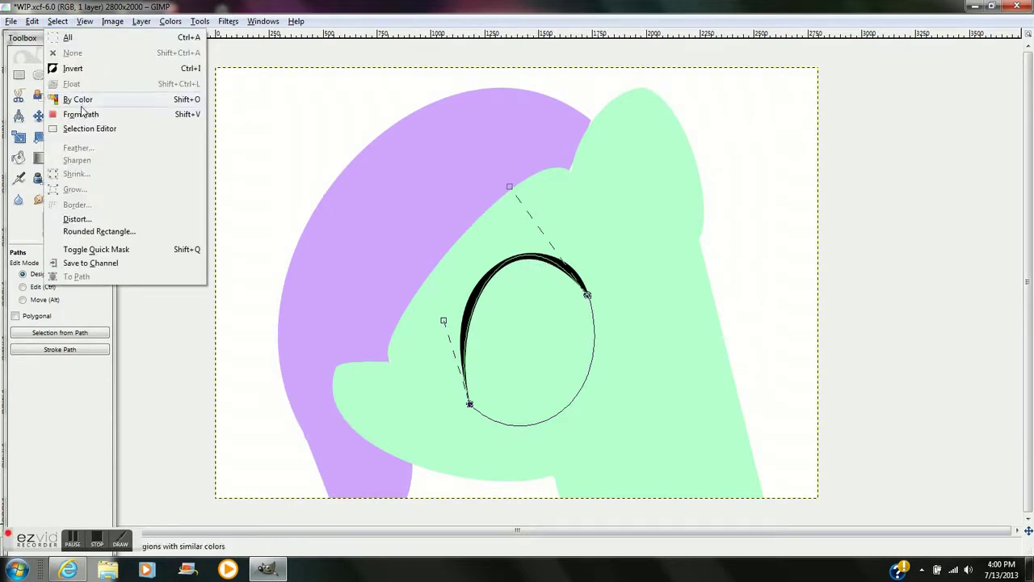
Step: Fill the eye oval with white (ffffff) from its path and clear the selection
{"action": "left_click", "coordinate": [81, 114]}
{"action": "left_click", "coordinate": [19, 159]}
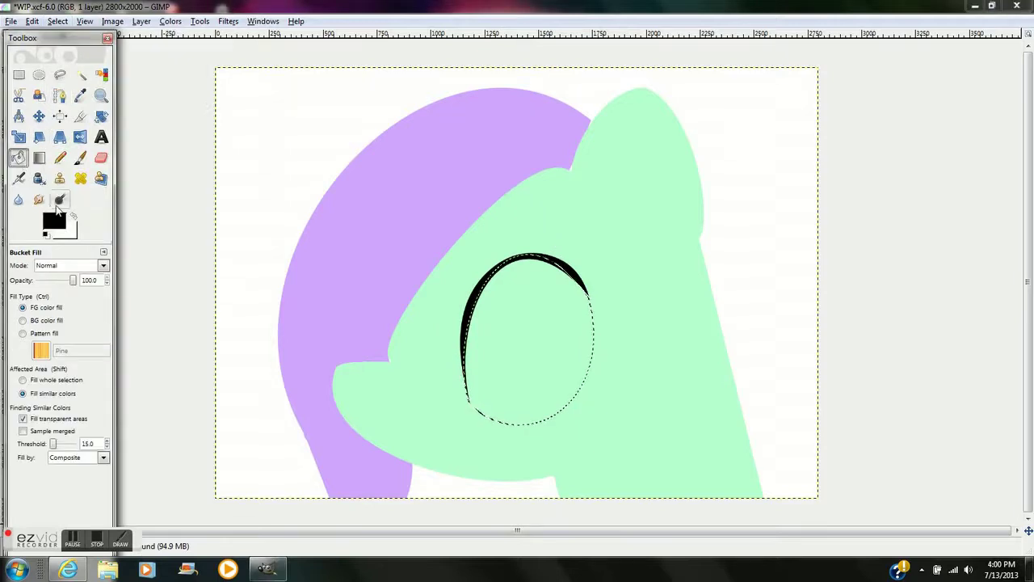
{"action": "left_click", "coordinate": [55, 221]}
{"action": "mouse_move", "coordinate": [182, 196]}
{"action": "left_mouse_down"}
{"action": "mouse_move", "coordinate": [168, 256]}
{"action": "mouse_move", "coordinate": [129, 162]}
{"action": "left_mouse_up"}
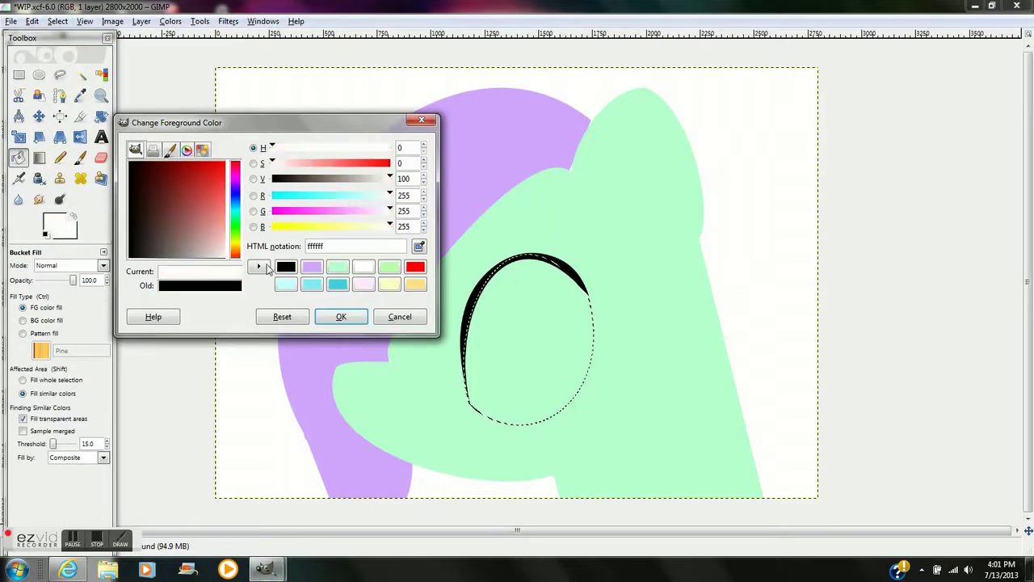
{"action": "left_click", "coordinate": [341, 315]}
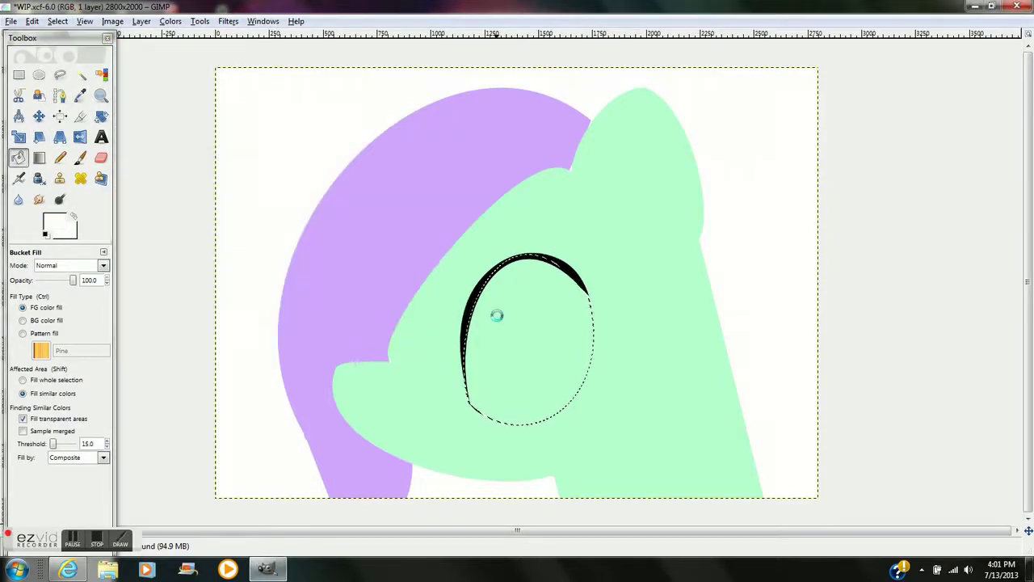
{"action": "left_click", "coordinate": [498, 319]}
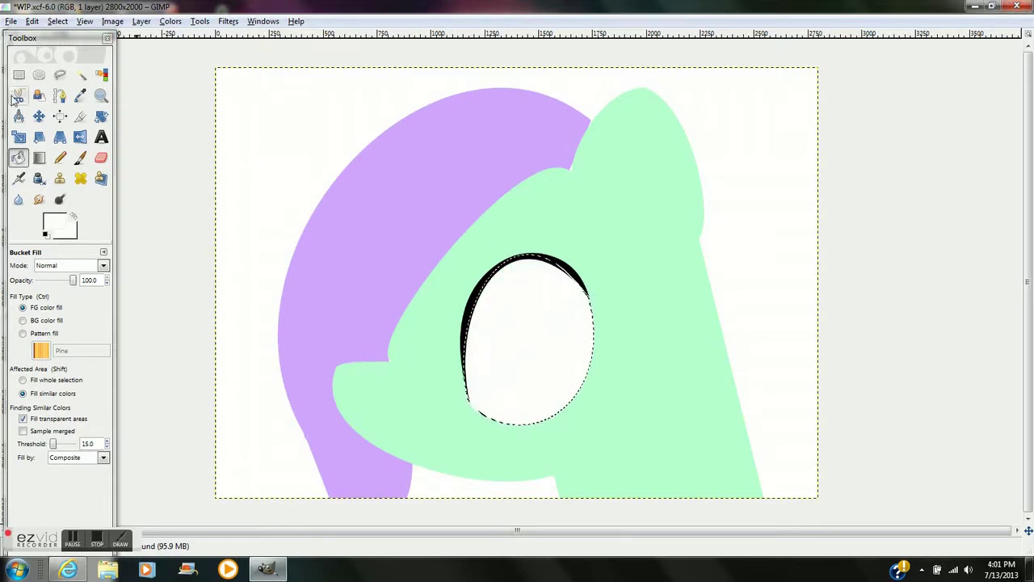
{"action": "left_click", "coordinate": [34, 22]}
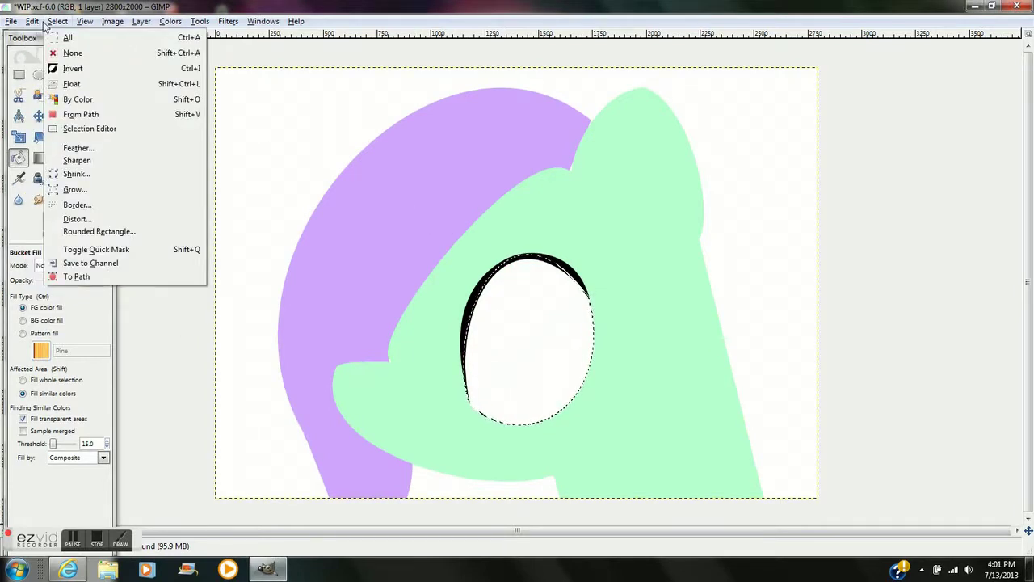
{"action": "left_click", "coordinate": [72, 52]}
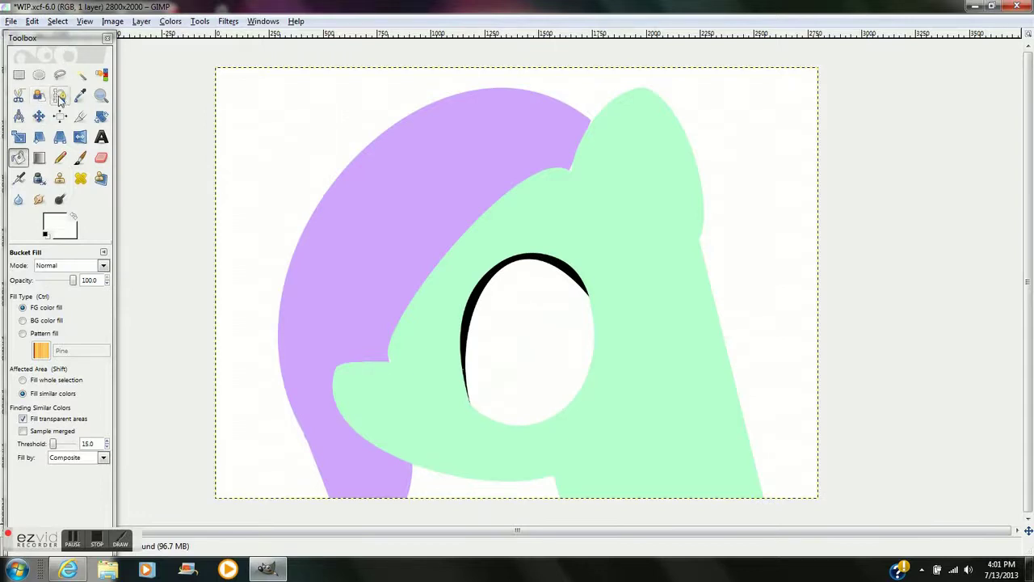
{"action": "left_click", "coordinate": [60, 96]}
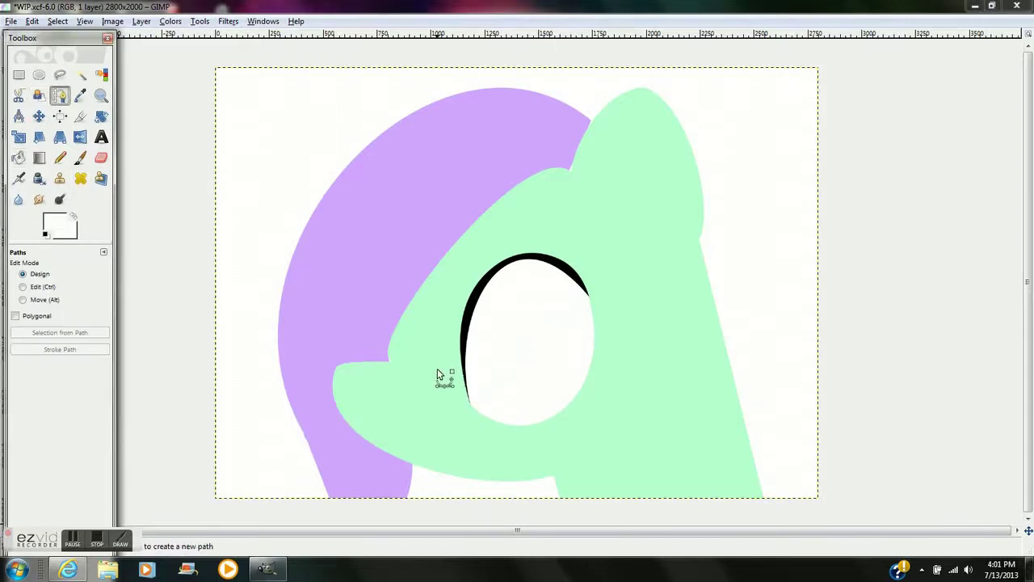
Step: Draw a closed two-anchor iris path from the eye's lower left to upper right, hugging its left rim
{"action": "left_click", "coordinate": [470, 401]}
{"action": "left_click", "coordinate": [582, 290]}
{"action": "mouse_move", "coordinate": [537, 345]}
{"action": "left_mouse_down"}
{"action": "mouse_move", "coordinate": [557, 403]}
{"action": "mouse_move", "coordinate": [545, 398]}
{"action": "left_mouse_up"}
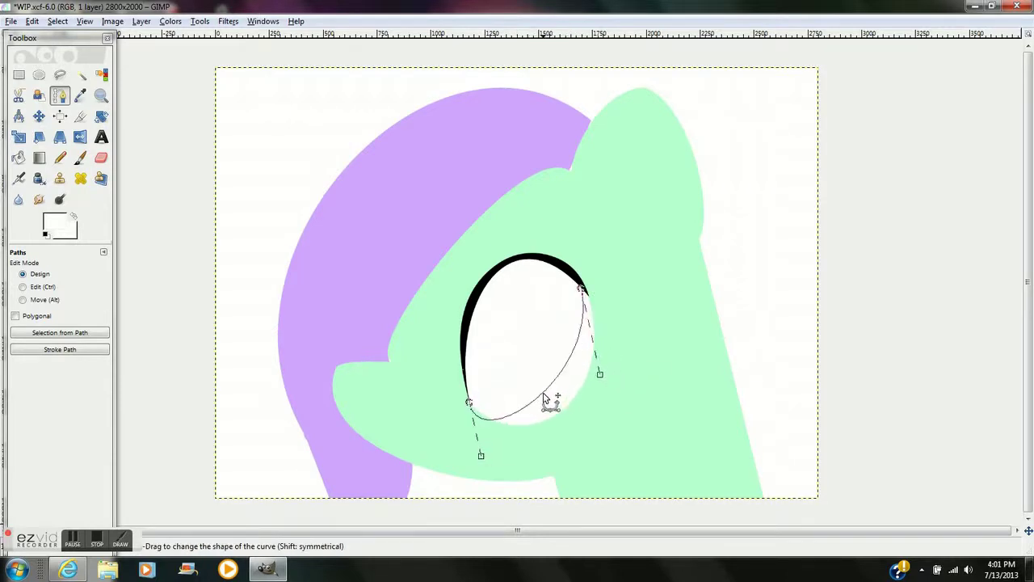
{"action": "left_click_drag", "start_coordinate": [493, 421], "coordinate": [504, 424]}
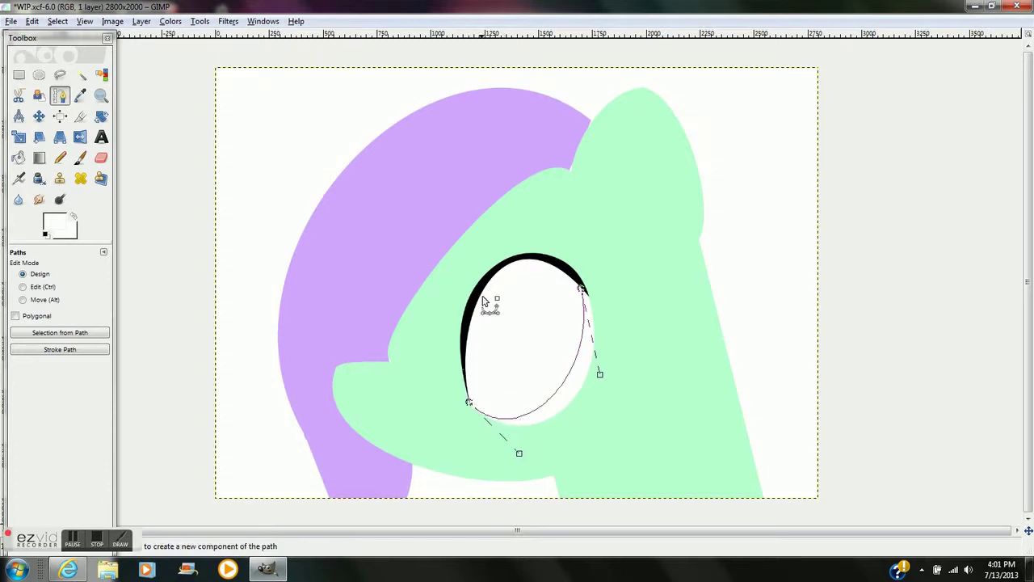
{"action": "left_click", "coordinate": [469, 401]}
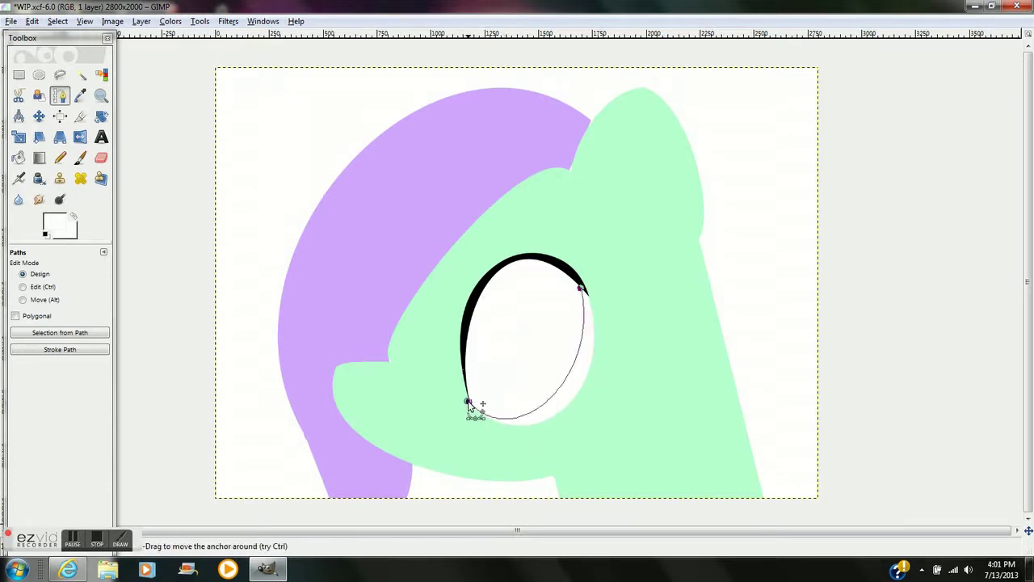
{"action": "left_click", "coordinate": [580, 289], "text": "ctrl"}
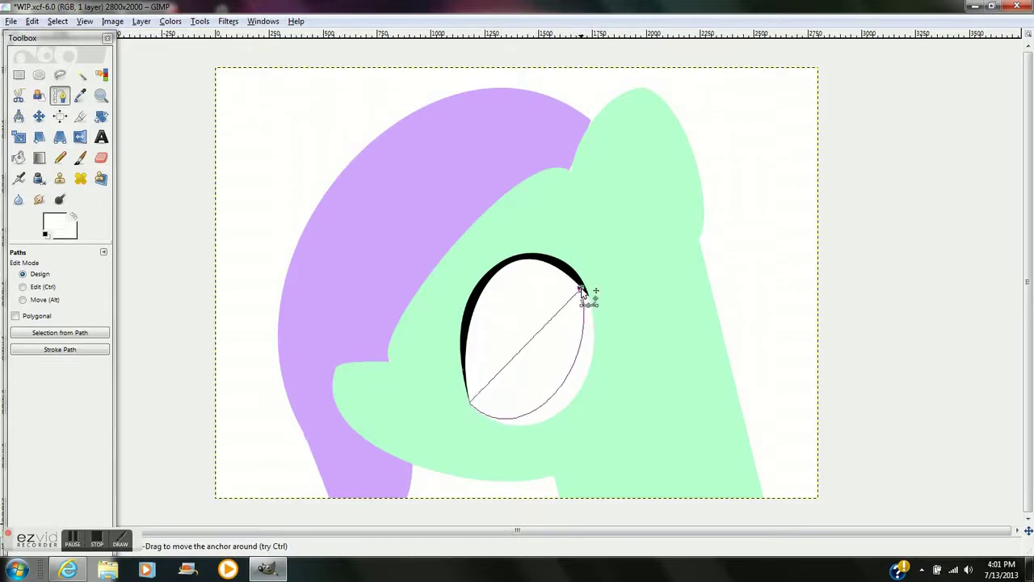
{"action": "left_click_drag", "start_coordinate": [535, 344], "coordinate": [485, 297]}
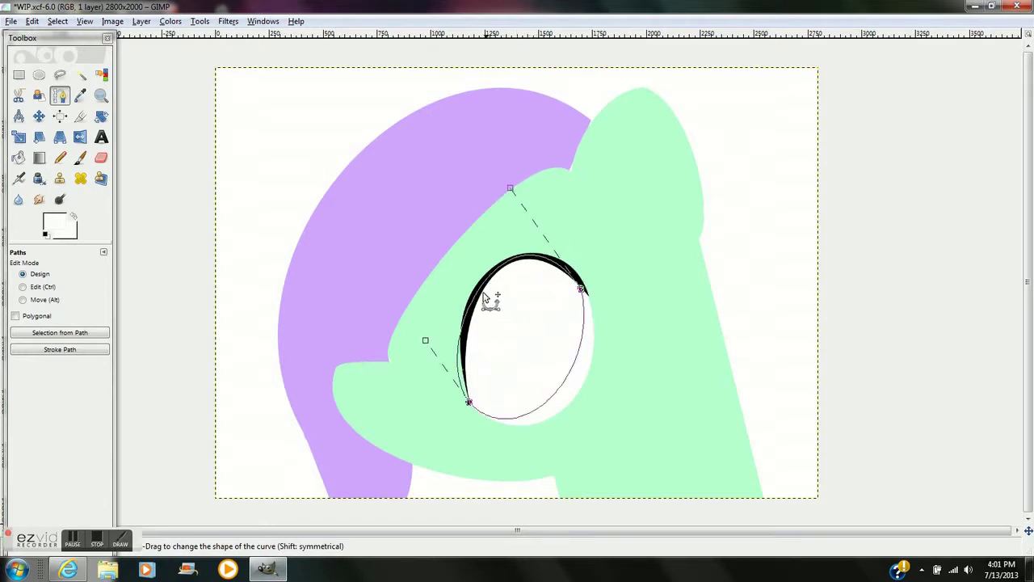
{"action": "left_click_drag", "start_coordinate": [462, 364], "coordinate": [470, 358]}
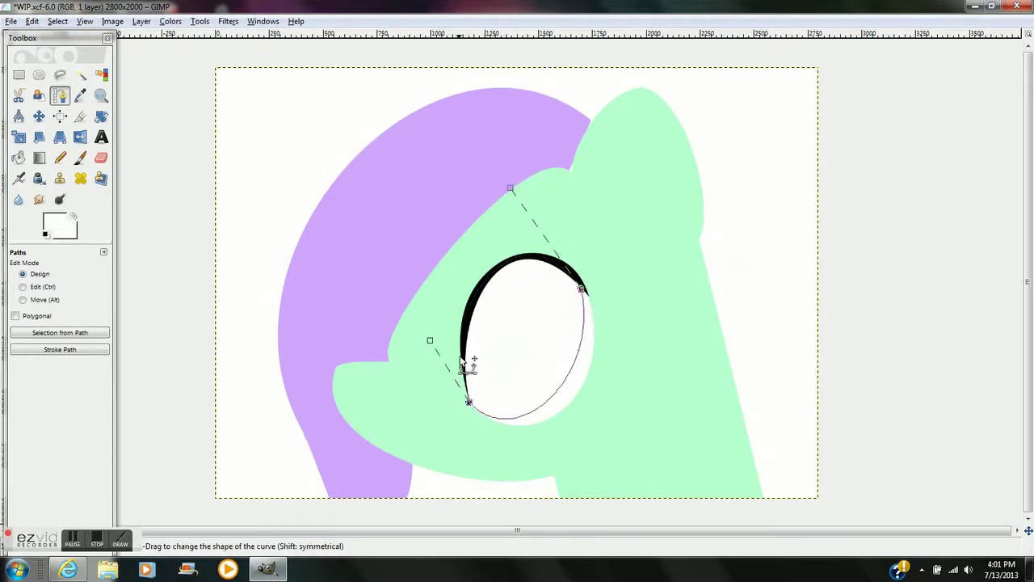
Step: Fine-tune the iris path's left curves and convert it to a selection
{"action": "left_click_drag", "start_coordinate": [482, 304], "coordinate": [480, 307]}
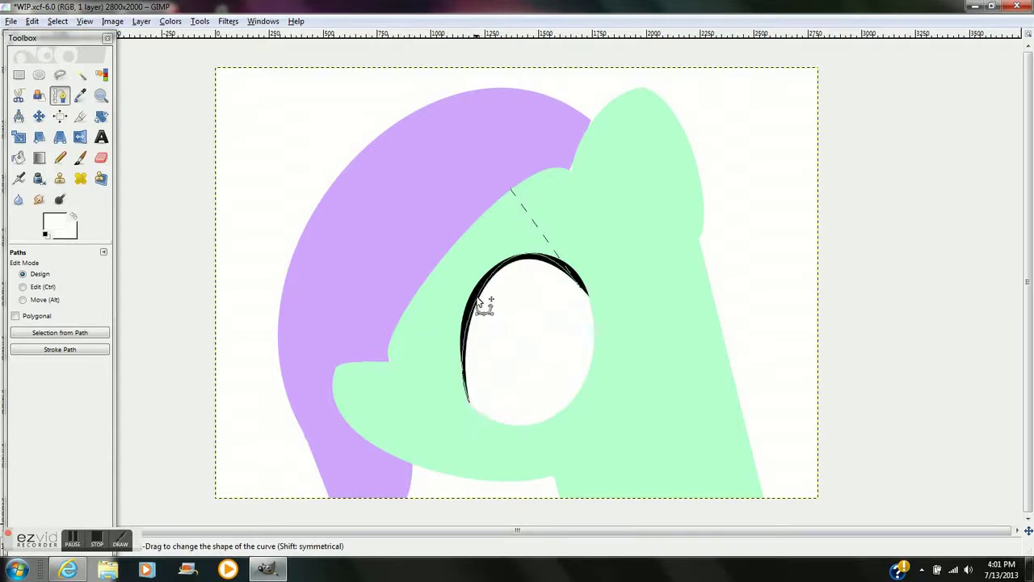
{"action": "left_click_drag", "start_coordinate": [461, 358], "coordinate": [465, 356]}
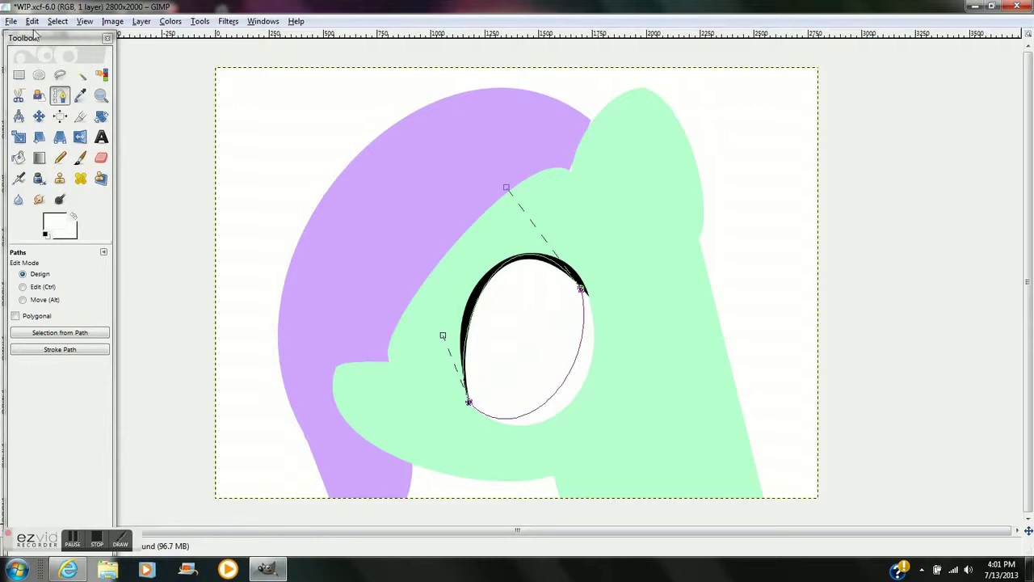
{"action": "left_click", "coordinate": [56, 21]}
{"action": "left_click", "coordinate": [81, 111]}
Step: Fill the iris selection with teal 43ced7 from colour history, then deselect
{"action": "left_click", "coordinate": [18, 158]}
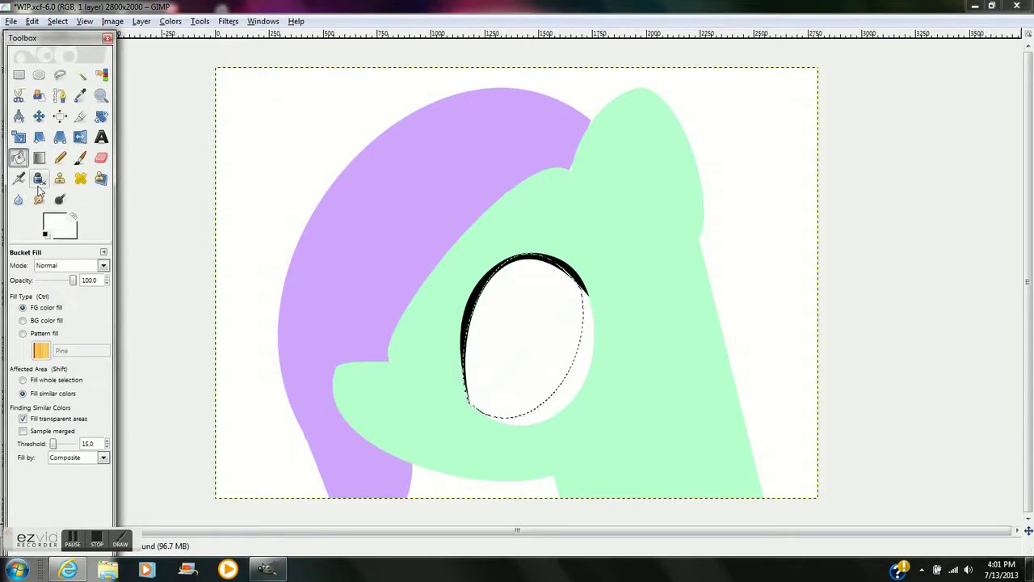
{"action": "left_click", "coordinate": [58, 224]}
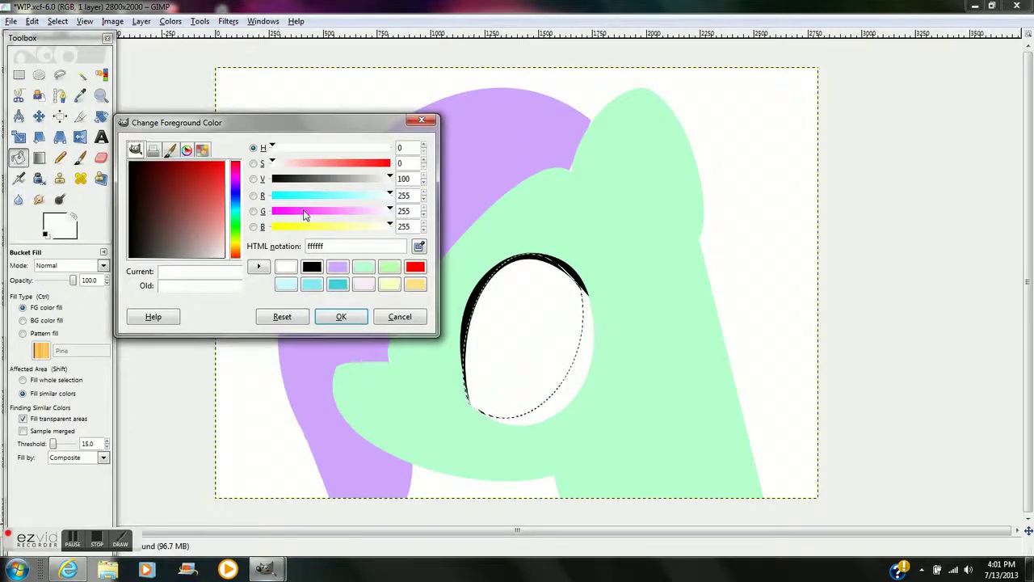
{"action": "left_click", "coordinate": [342, 287]}
{"action": "left_click", "coordinate": [341, 316]}
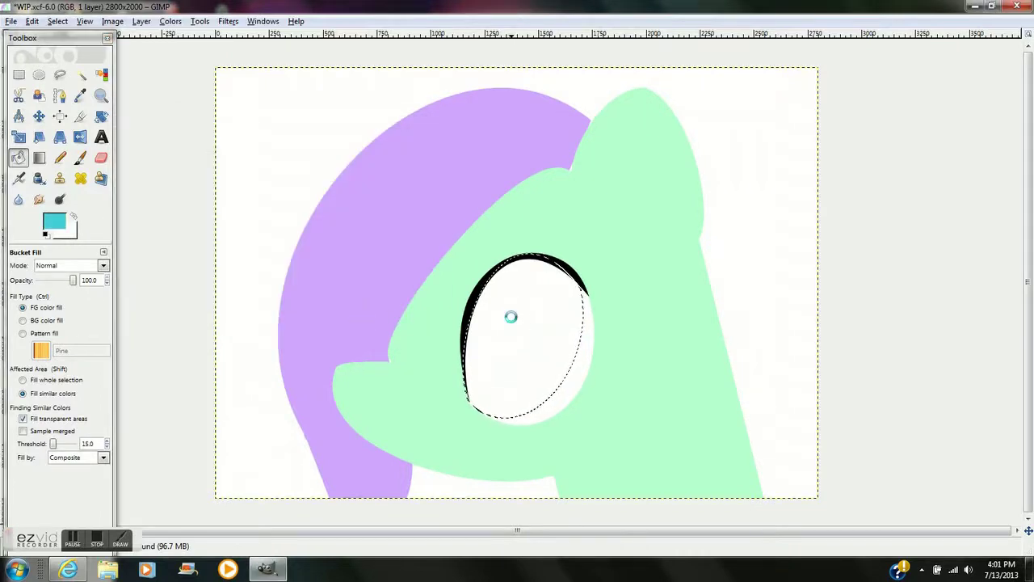
{"action": "left_click", "coordinate": [511, 319]}
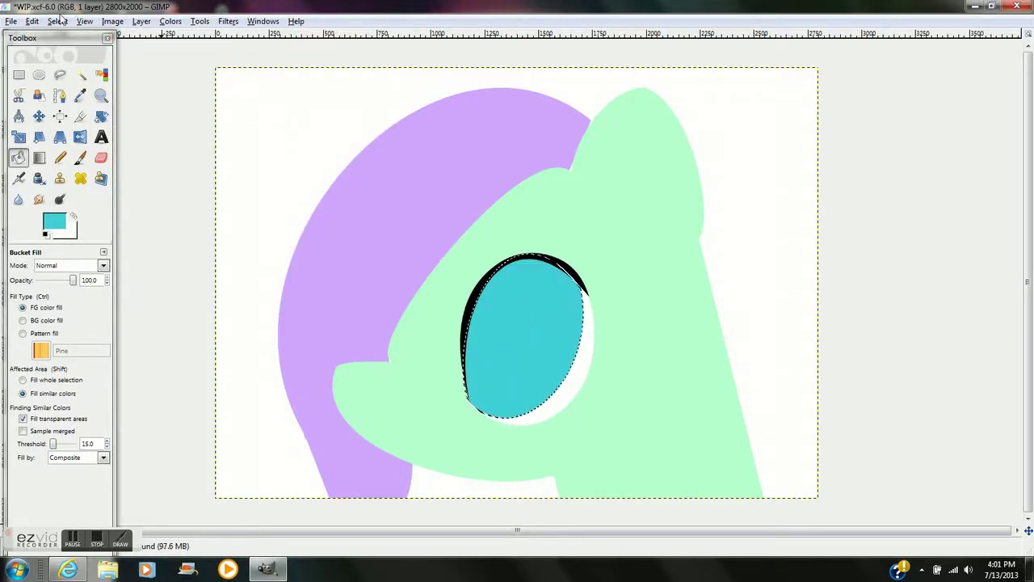
{"action": "left_click", "coordinate": [57, 21]}
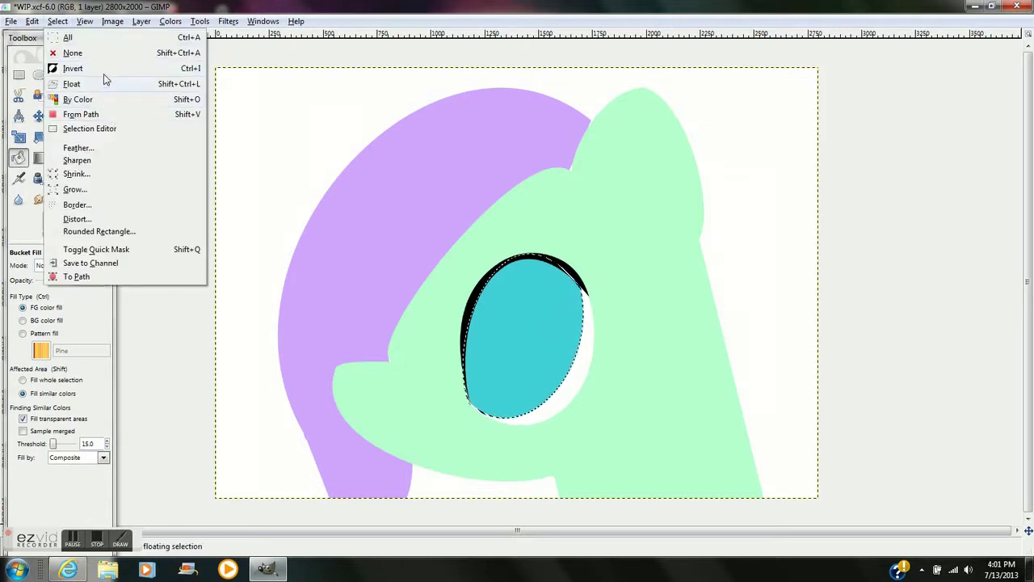
{"action": "left_click", "coordinate": [103, 68]}
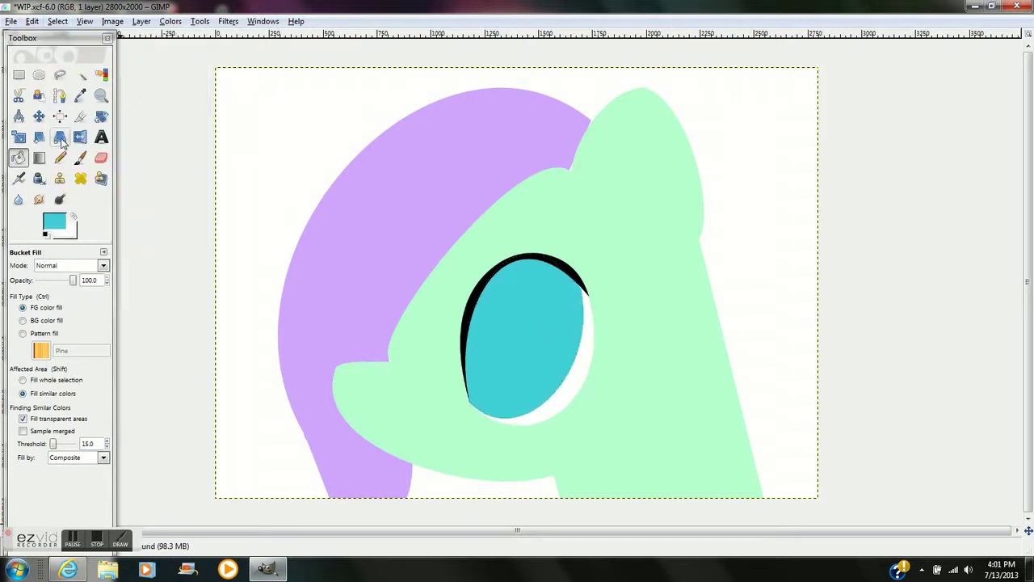
Step: Draw a closed pupil path across the iris, curving it to hug the eye's left edge
{"action": "left_click", "coordinate": [60, 96]}
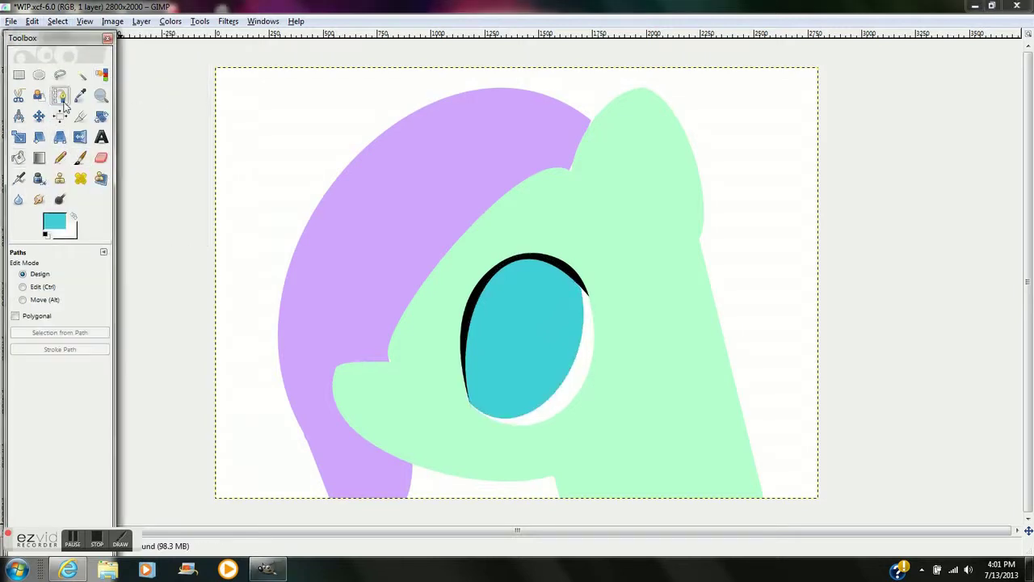
{"action": "left_click", "coordinate": [466, 388]}
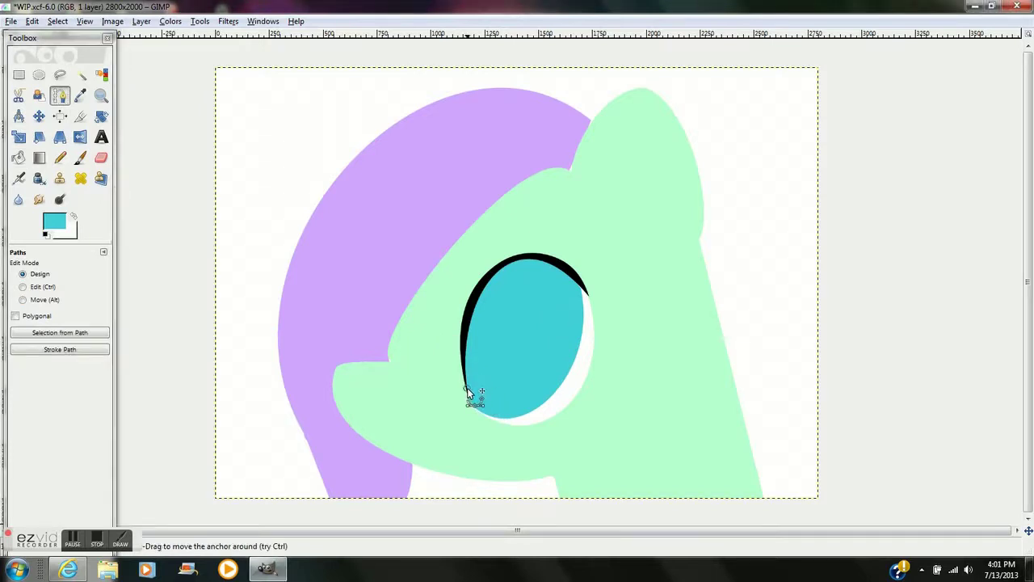
{"action": "left_click", "coordinate": [570, 276]}
{"action": "left_click_drag", "start_coordinate": [519, 326], "coordinate": [543, 374]}
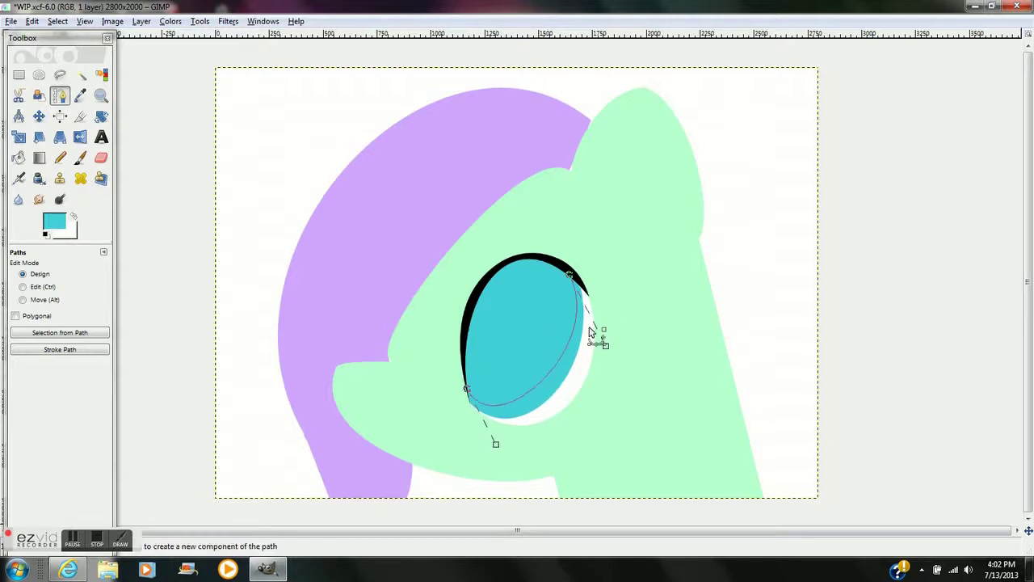
{"action": "left_click_drag", "start_coordinate": [578, 323], "coordinate": [552, 314]}
{"action": "left_click", "coordinate": [471, 344]}
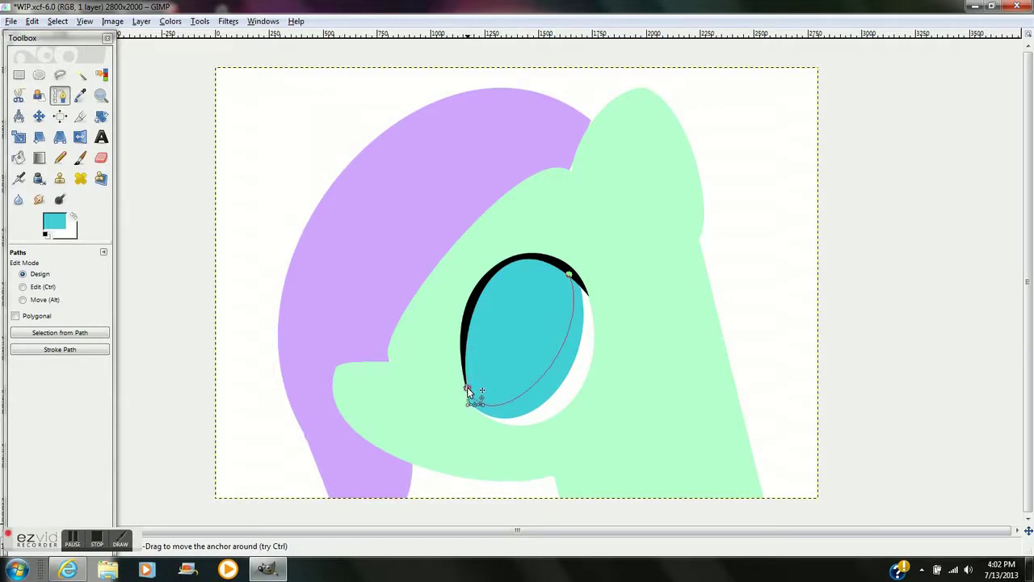
{"action": "left_click", "coordinate": [569, 276]}
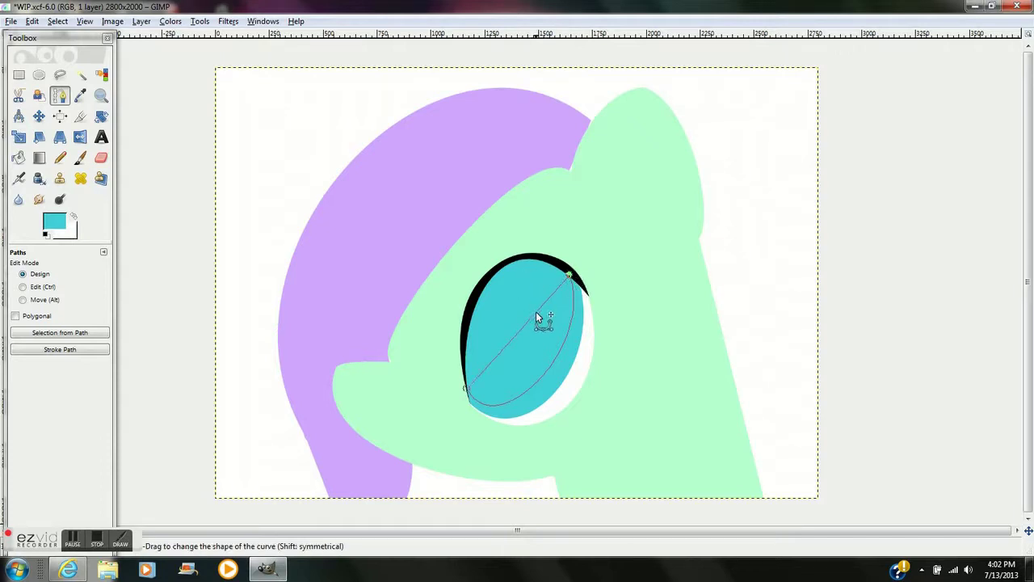
{"action": "left_click_drag", "start_coordinate": [527, 321], "coordinate": [490, 282]}
{"action": "left_click_drag", "start_coordinate": [462, 363], "coordinate": [465, 361]}
{"action": "left_click_drag", "start_coordinate": [474, 304], "coordinate": [472, 317]}
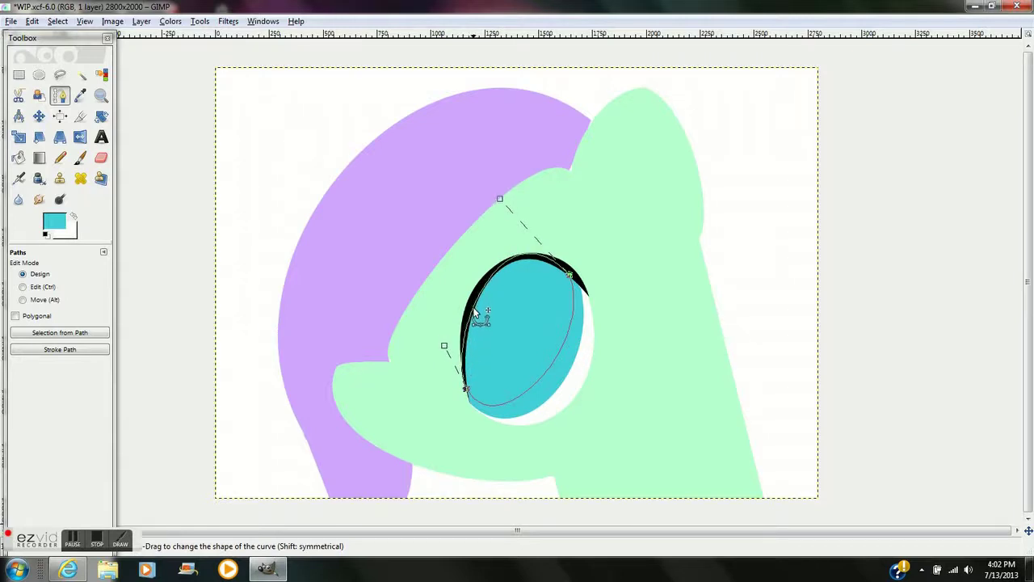
{"action": "left_click_drag", "start_coordinate": [464, 368], "coordinate": [462, 370]}
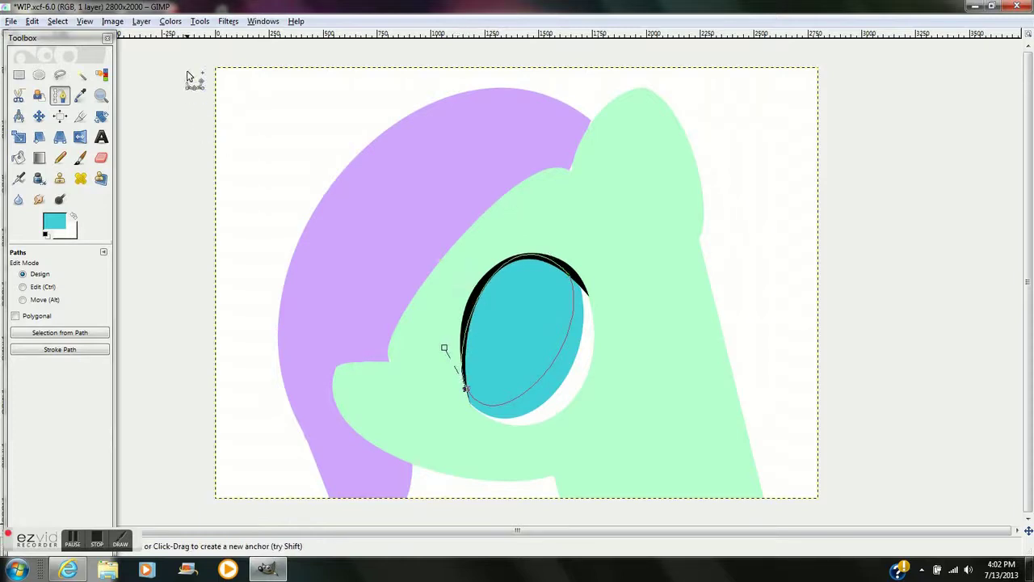
Step: Fill the pupil path with black (000000), leaving a teal crescent, and deselect
{"action": "left_click", "coordinate": [57, 22]}
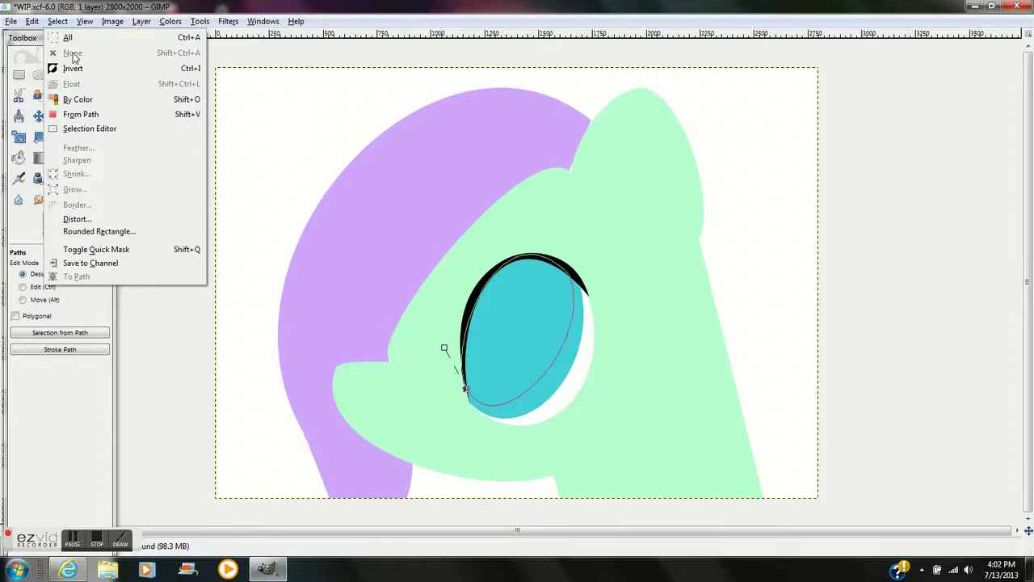
{"action": "left_click", "coordinate": [69, 113]}
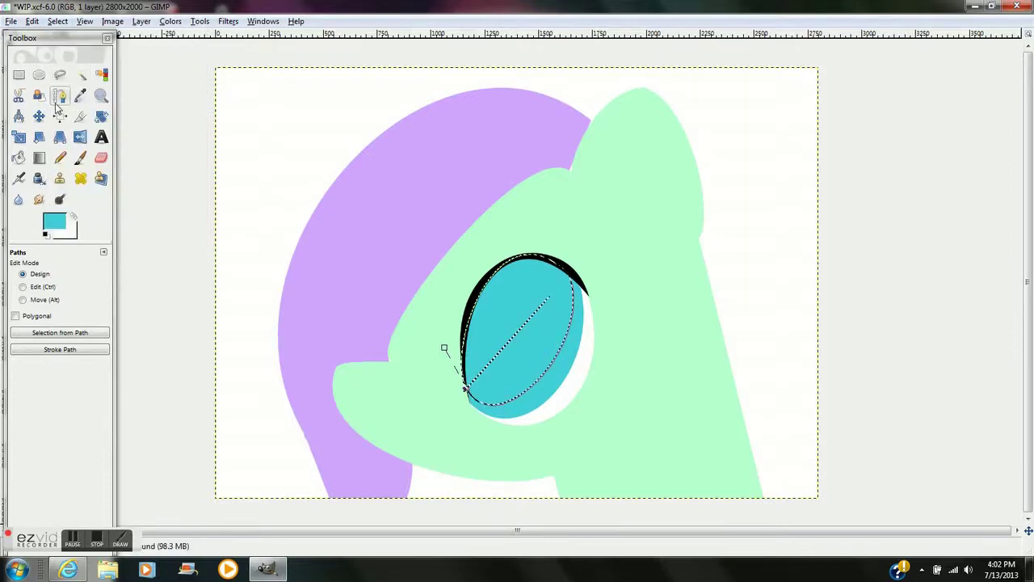
{"action": "left_click", "coordinate": [18, 158]}
{"action": "left_click", "coordinate": [54, 221]}
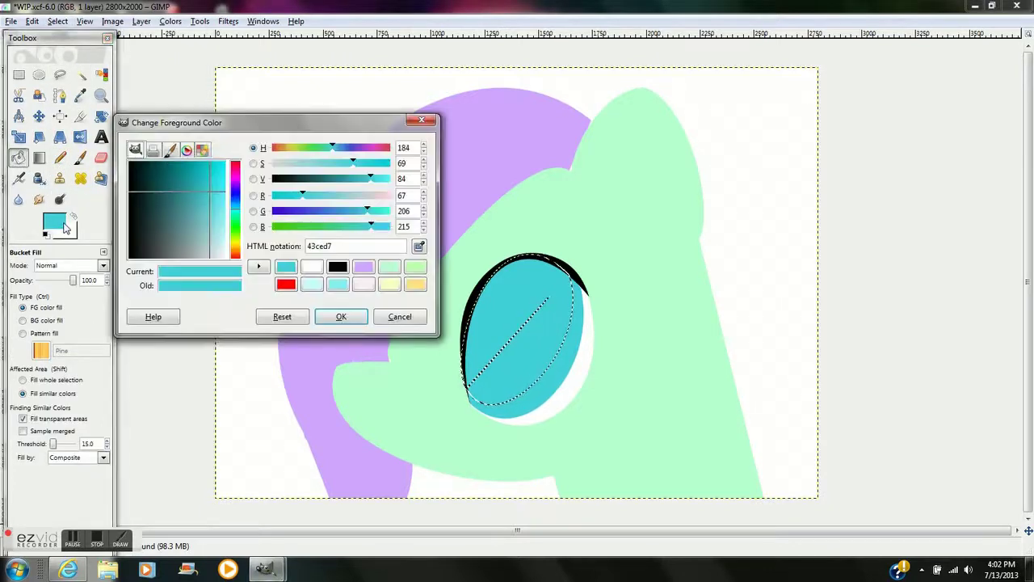
{"action": "left_click_drag", "start_coordinate": [185, 178], "coordinate": [228, 263]}
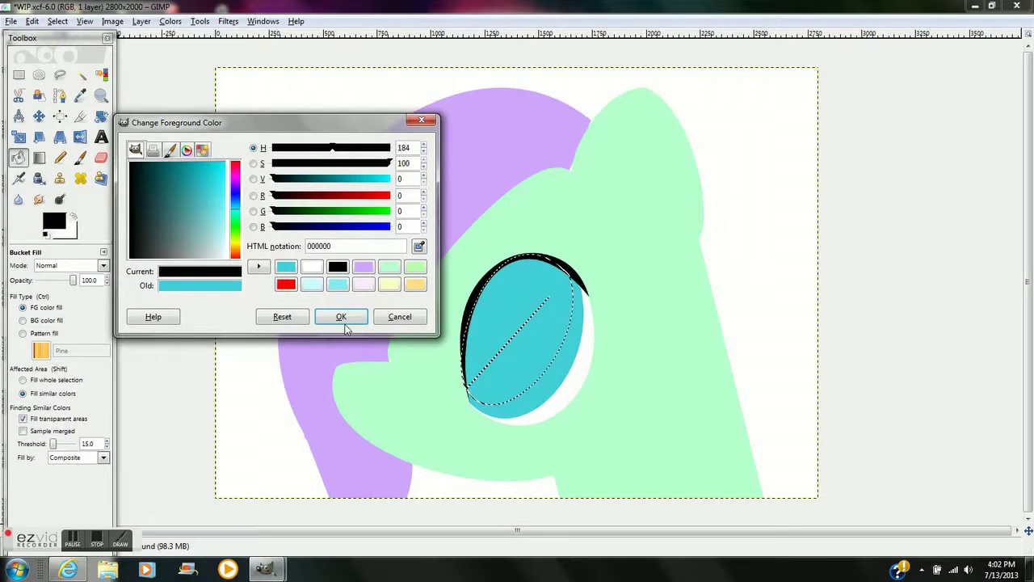
{"action": "left_click", "coordinate": [341, 316]}
{"action": "left_click", "coordinate": [517, 315]}
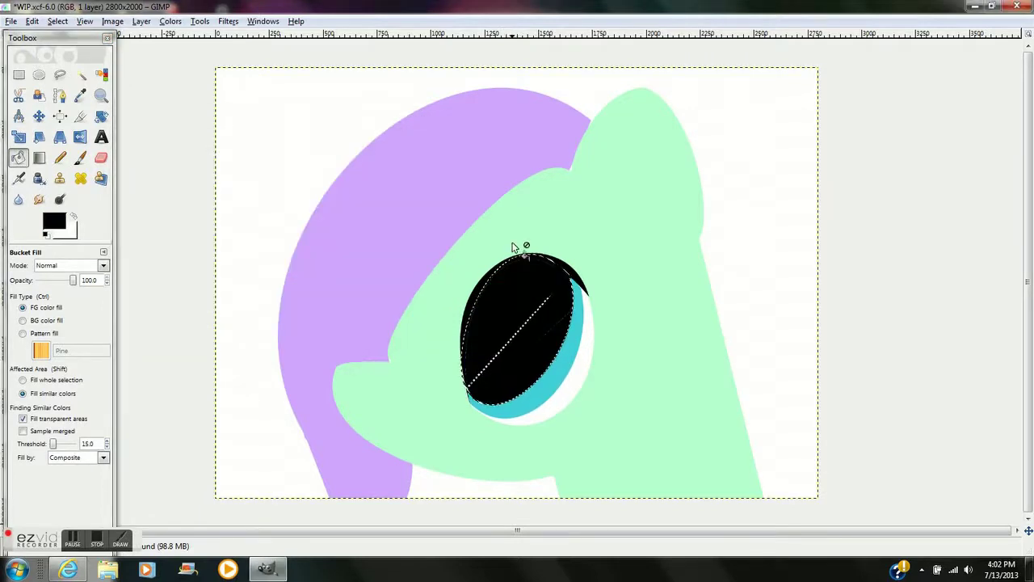
{"action": "left_click", "coordinate": [58, 21]}
{"action": "left_click", "coordinate": [69, 52]}
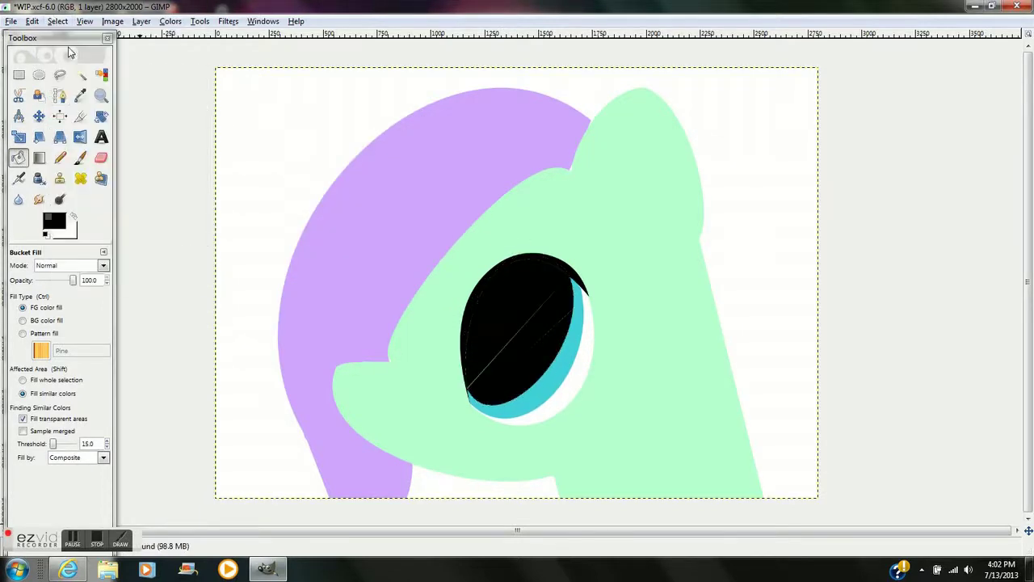
{"action": "left_click", "coordinate": [80, 158]}
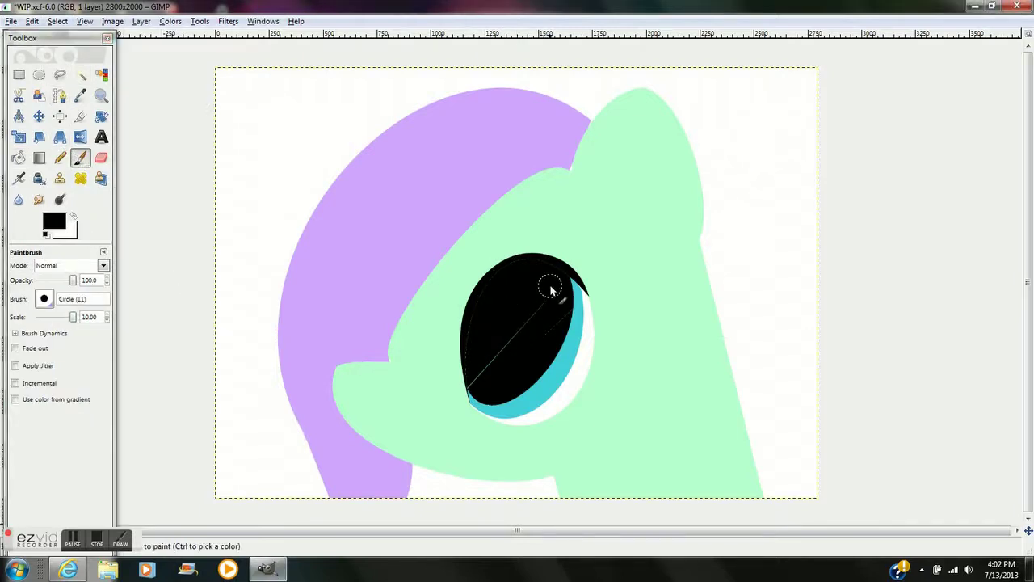
Step: Paint black over the stray light line so the pupil is solid
{"action": "left_click", "coordinate": [479, 385], "text": "shift"}
{"action": "key", "text": "ctrl+z"}
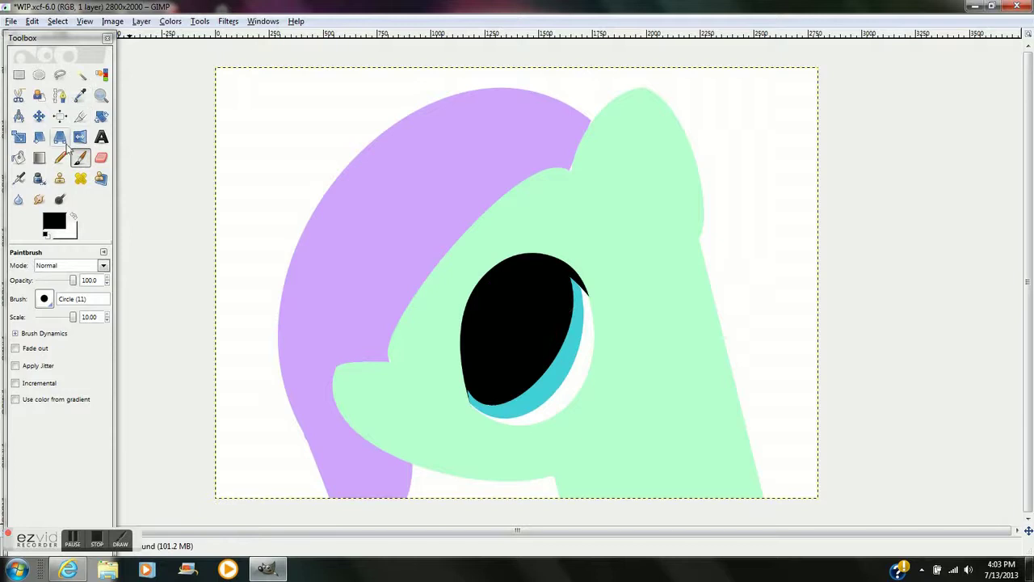
Step: Draw and shape an oval path outline in the upper left of the black pupil
{"action": "left_click", "coordinate": [62, 95]}
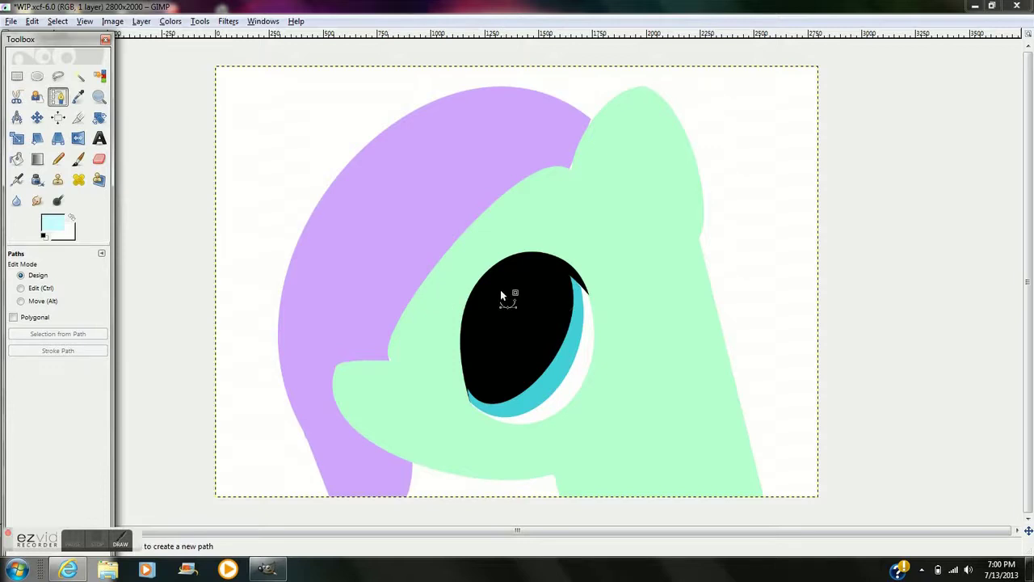
{"action": "left_click", "coordinate": [500, 288]}
{"action": "left_click_drag", "start_coordinate": [501, 343], "coordinate": [501, 328]}
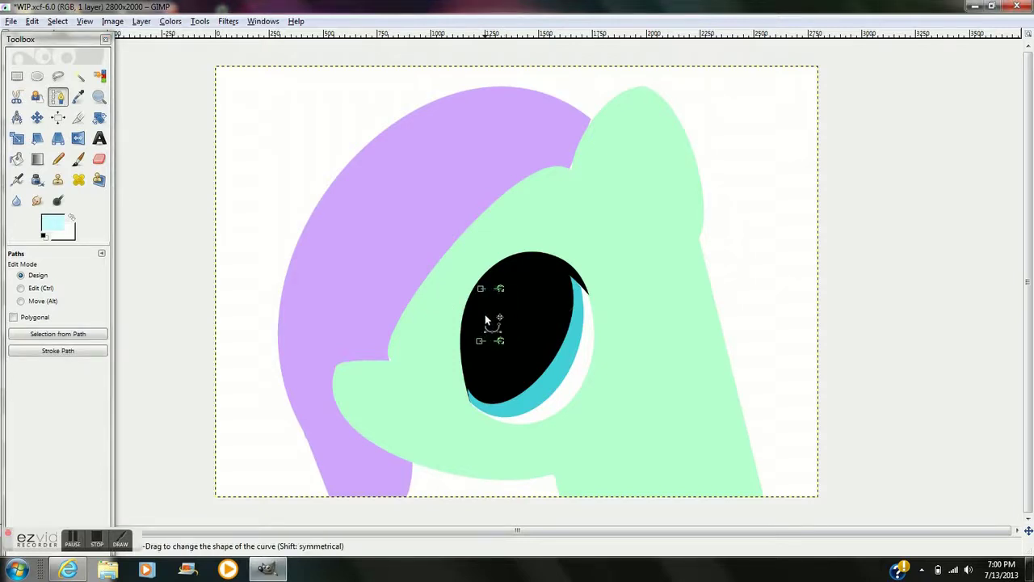
{"action": "left_click_drag", "start_coordinate": [478, 320], "coordinate": [475, 311]}
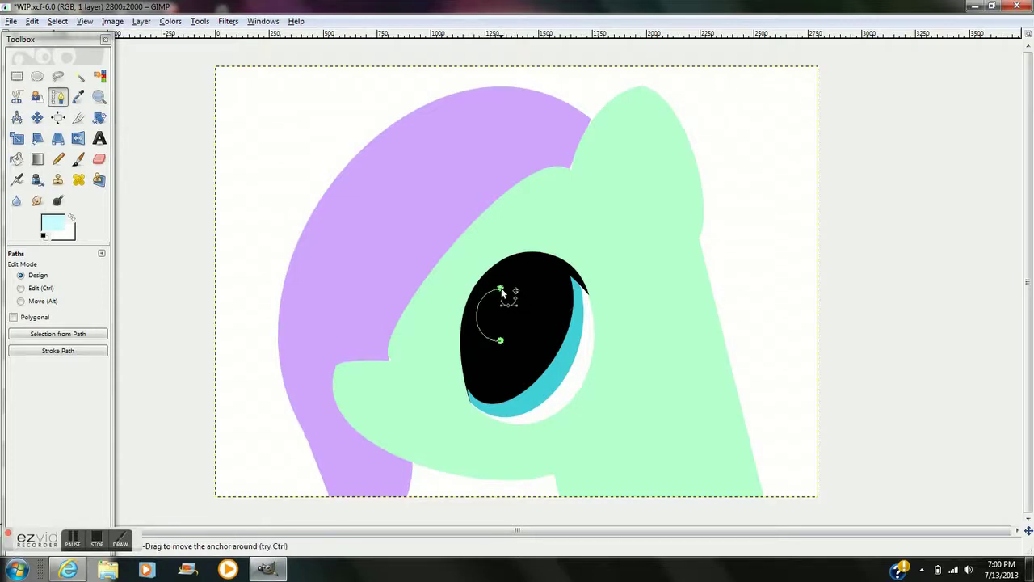
{"action": "left_click", "coordinate": [499, 331]}
{"action": "left_click_drag", "start_coordinate": [500, 338], "coordinate": [501, 345]}
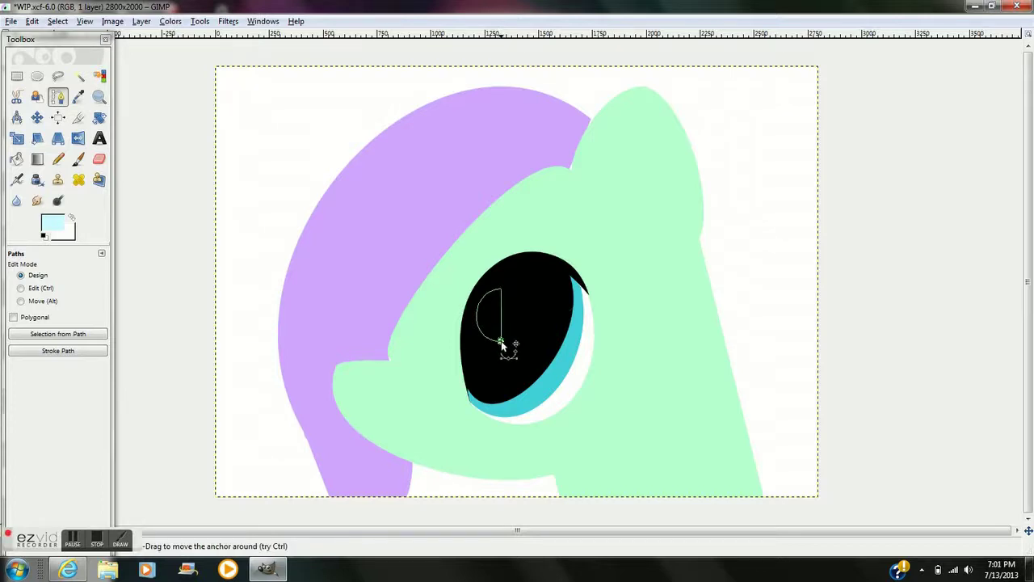
{"action": "left_click_drag", "start_coordinate": [502, 319], "coordinate": [524, 319]}
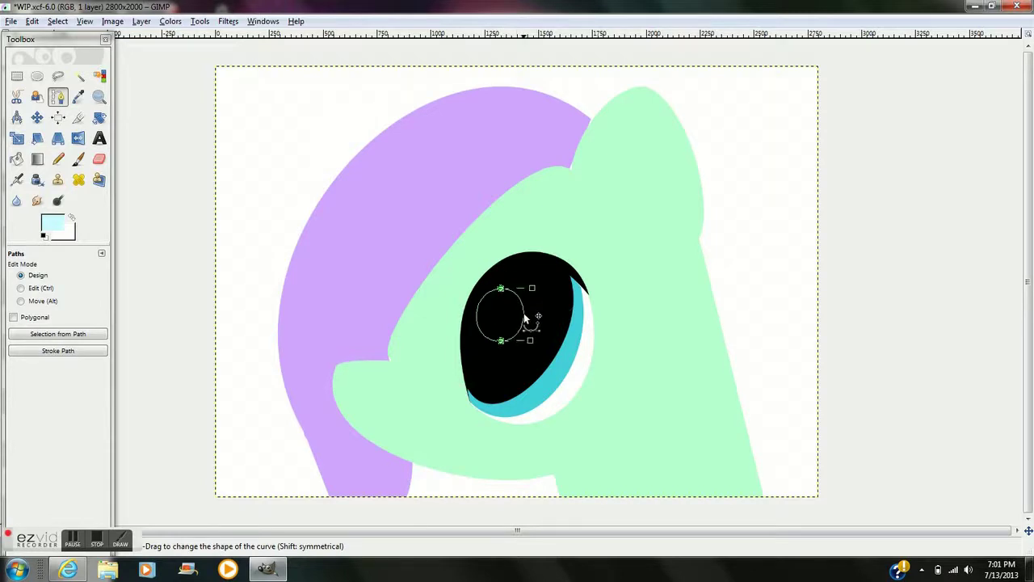
{"action": "left_click_drag", "start_coordinate": [500, 288], "coordinate": [503, 277]}
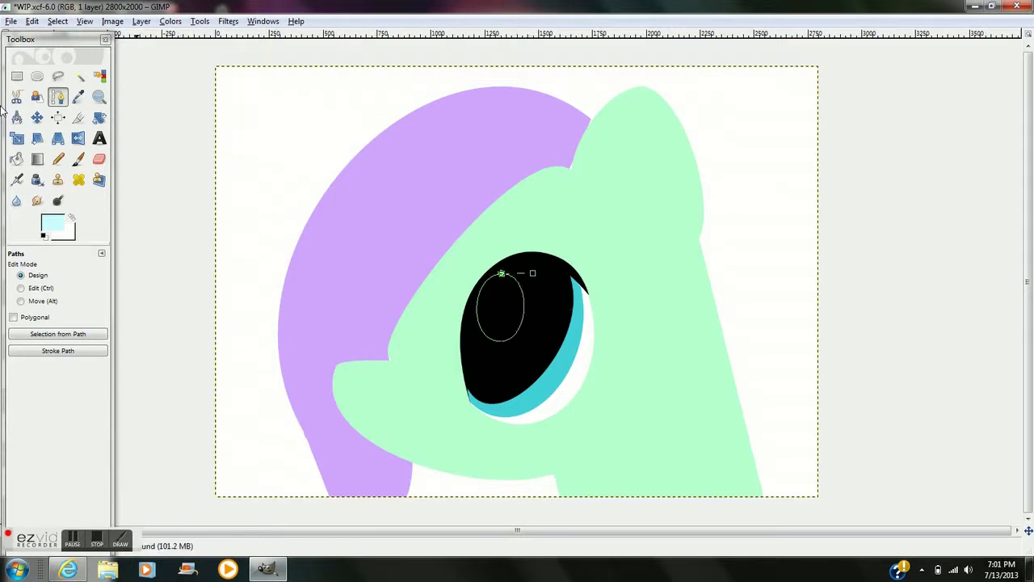
Step: Turn the oval path into a selection and bucket-fill it with white (ffffff)
{"action": "left_click", "coordinate": [55, 22]}
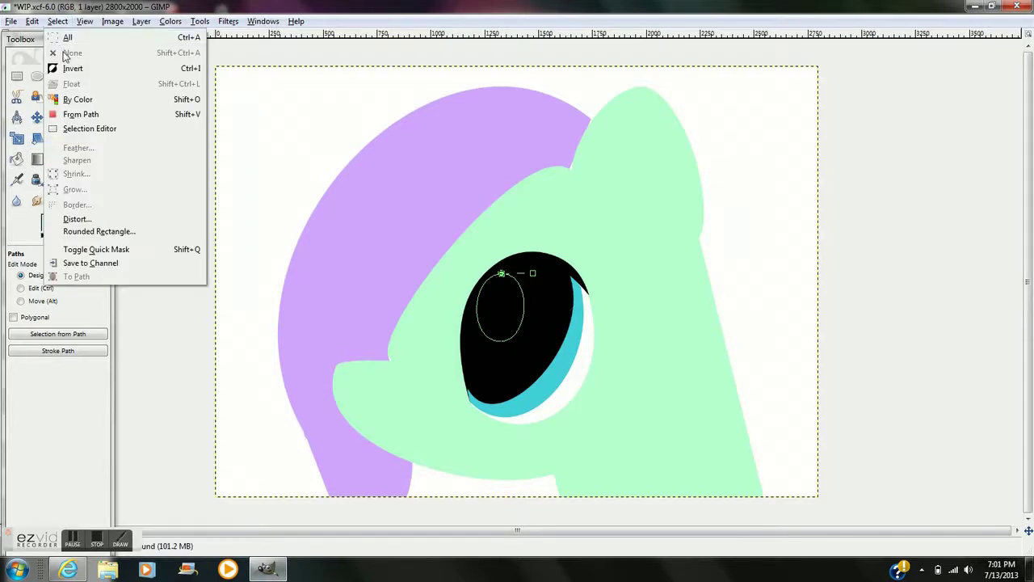
{"action": "left_click", "coordinate": [74, 114]}
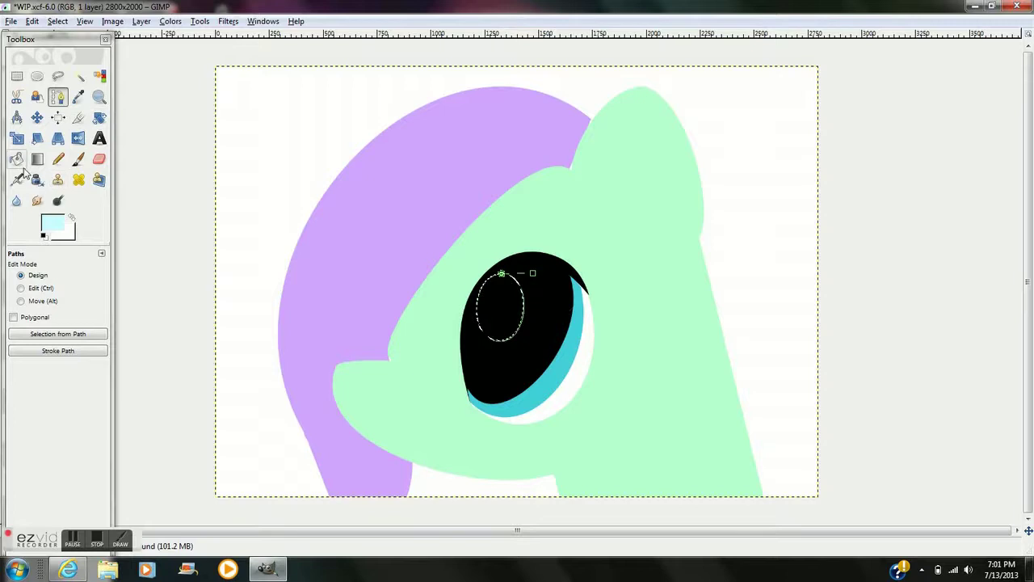
{"action": "left_click", "coordinate": [16, 159]}
{"action": "left_click", "coordinate": [53, 224]}
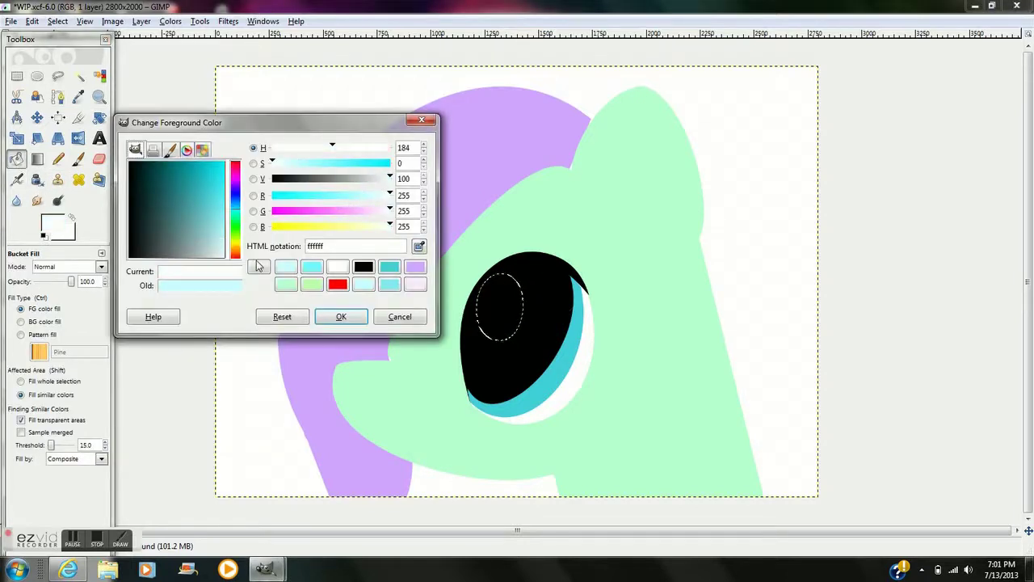
{"action": "left_click", "coordinate": [341, 315]}
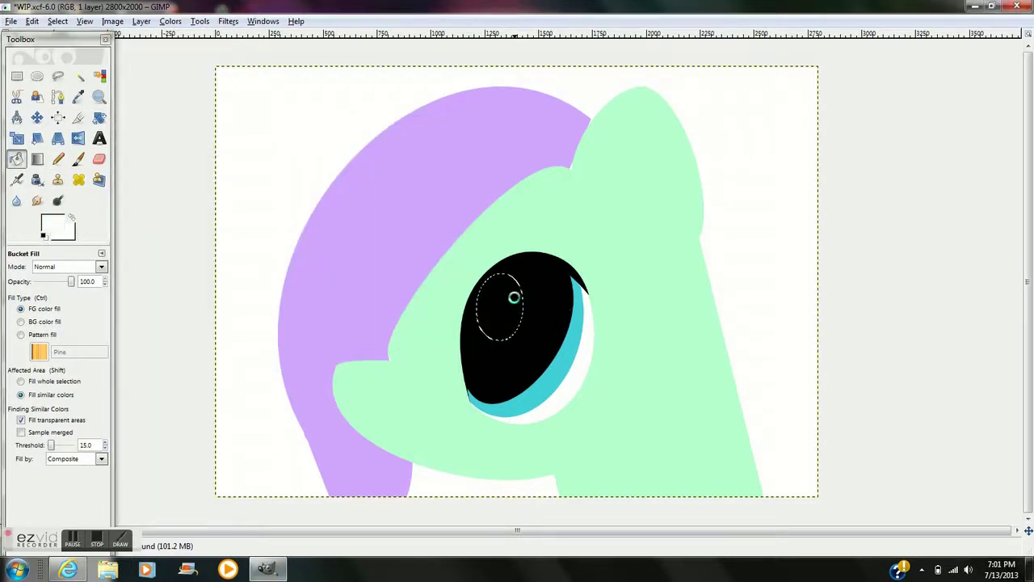
{"action": "left_click", "coordinate": [514, 297]}
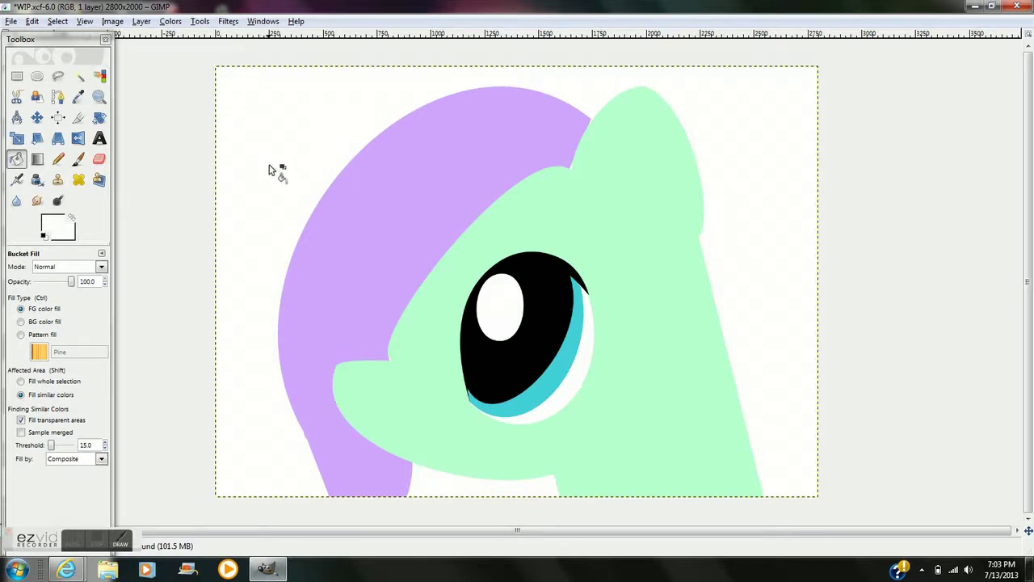
{"action": "left_click", "coordinate": [58, 97]}
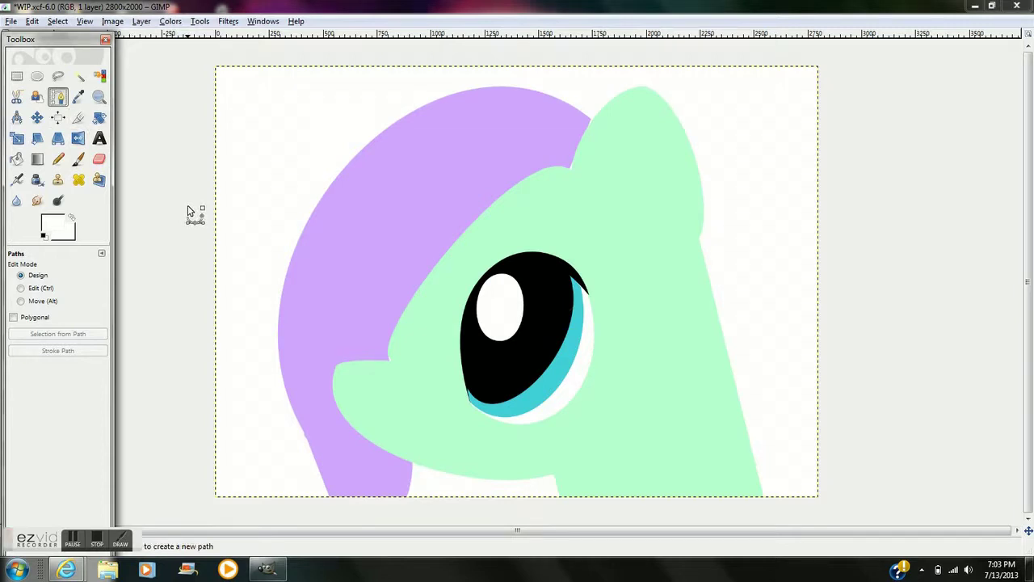
Step: Type 'TADA!!!' into a text box placed at the image's top-left corner
{"action": "key", "text": "t"}
{"action": "left_click", "coordinate": [234, 79]}
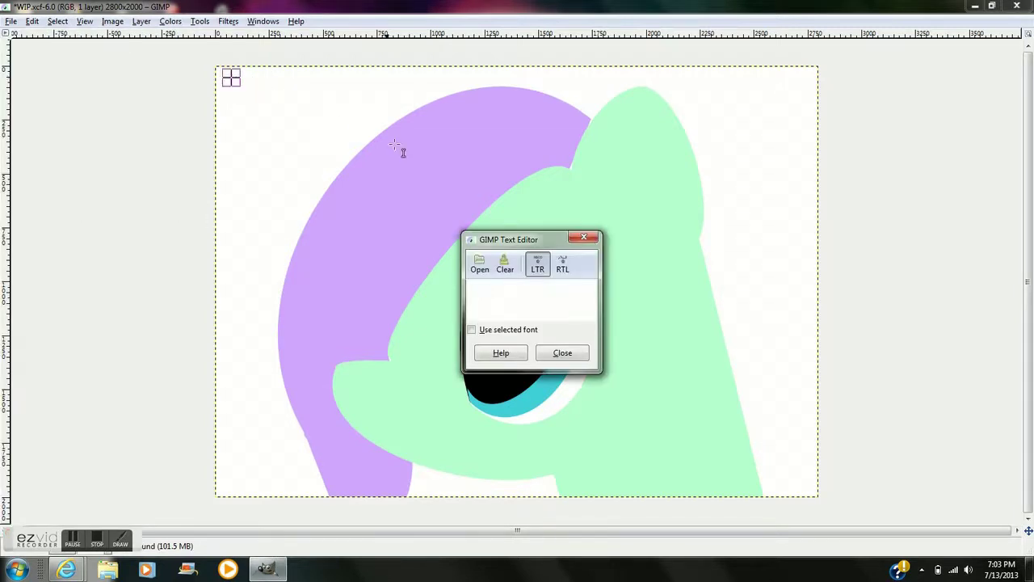
{"action": "type", "text": "TADA"}
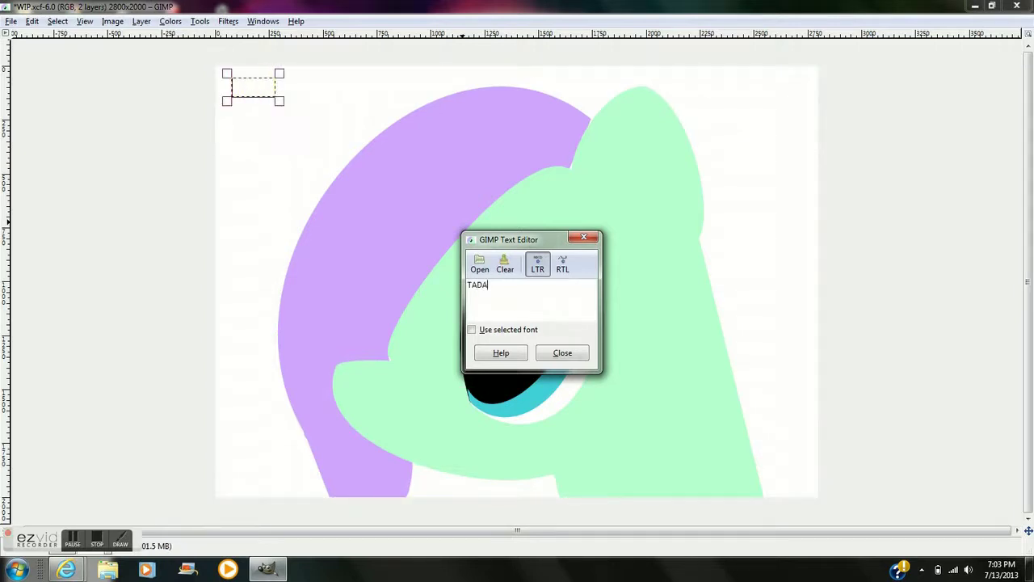
{"action": "type", "text": "!!!"}
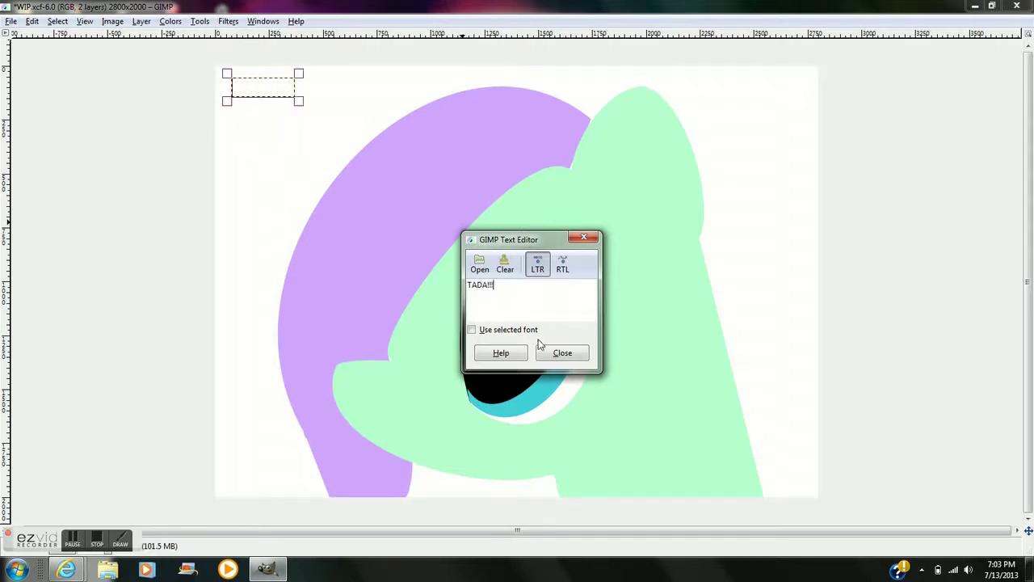
{"action": "left_click", "coordinate": [564, 352]}
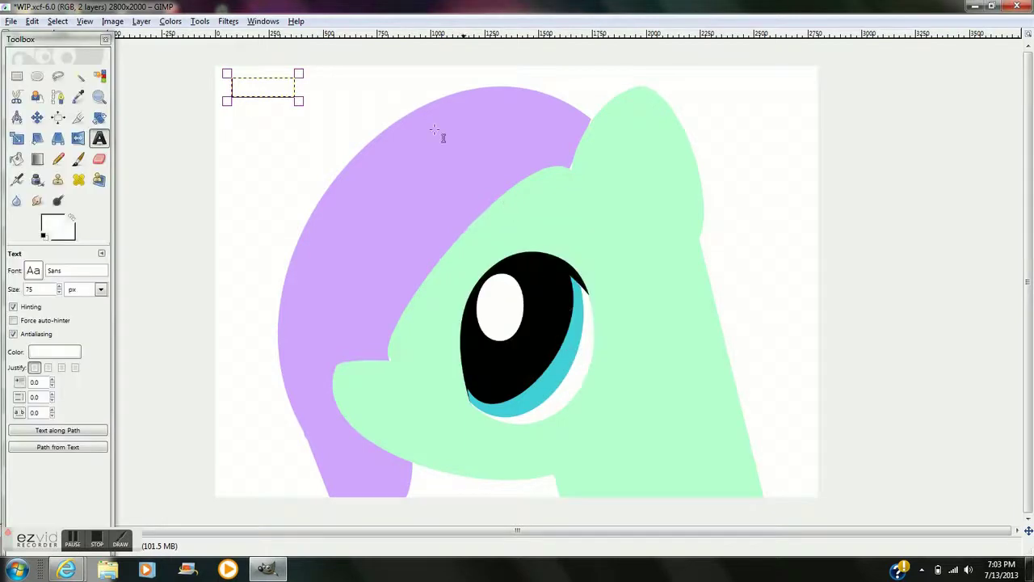